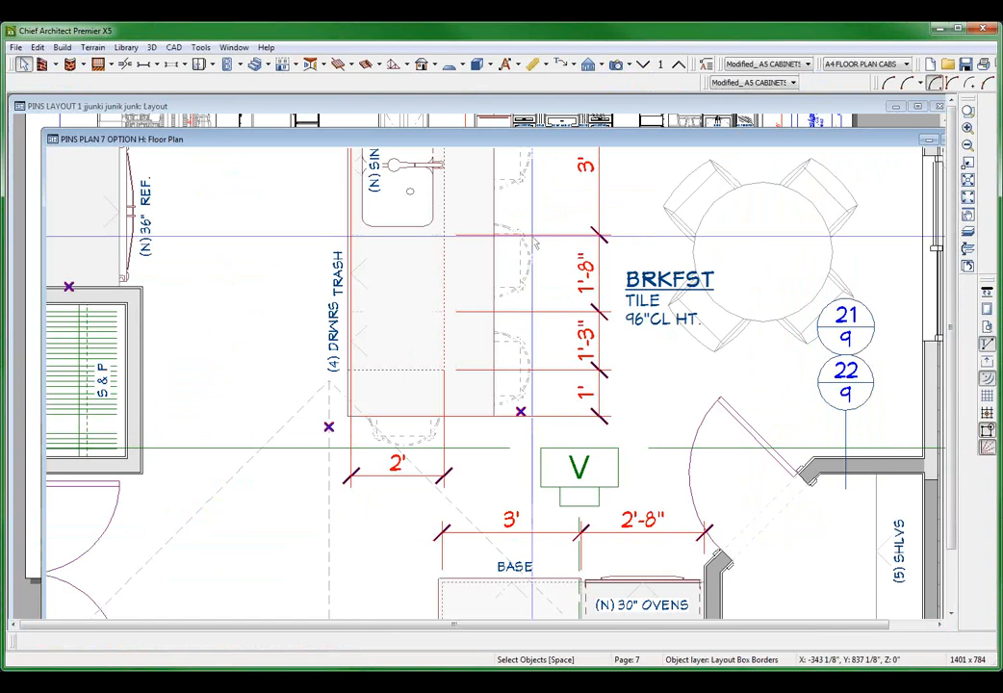
Tile the open windows, then switch to the PINS PLAN 7 OPTION H floor plan and maximize it.
key("shift+F7")
left_click(352, 278)
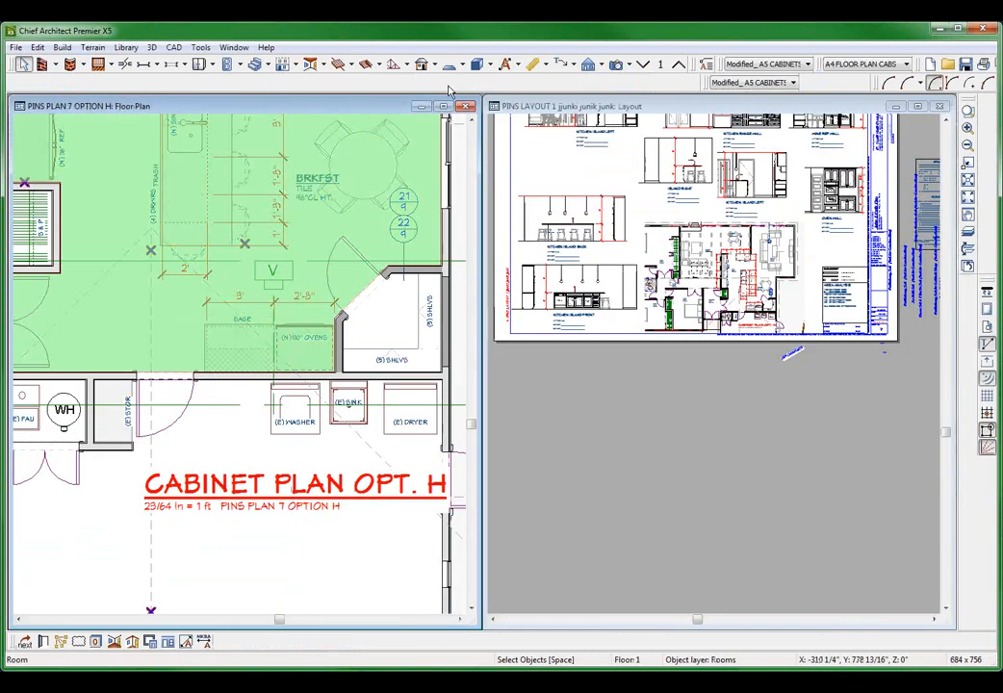
left_click(443, 106)
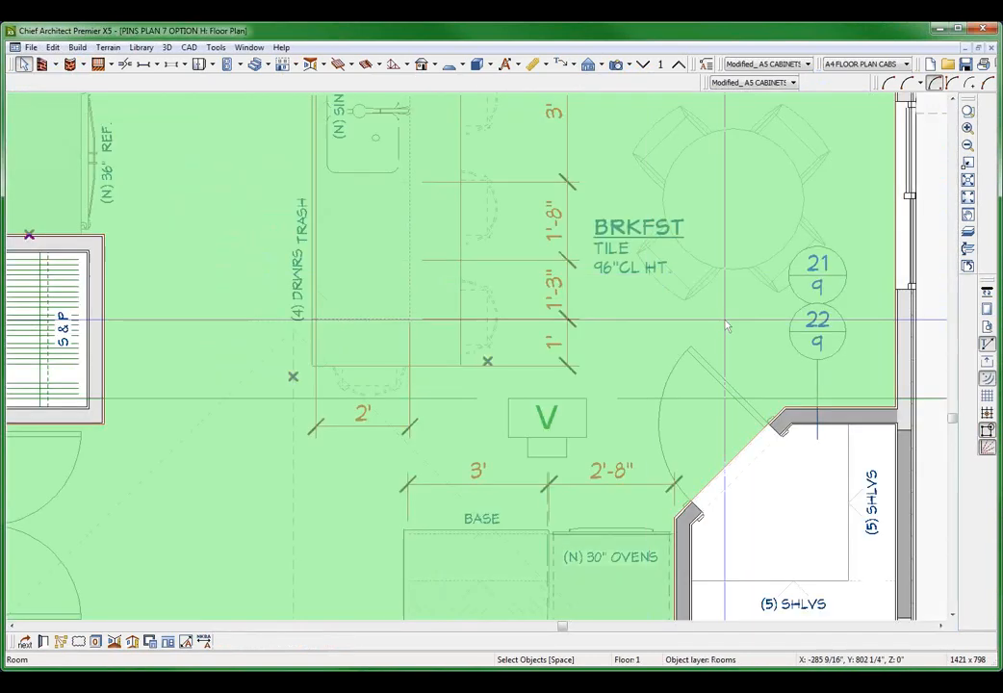
Group-select all manual dimensions across the whole house with the End to End Dimension tool and delete them.
scroll(725, 320, "down", 4)
scroll(726, 325, "down", 6)
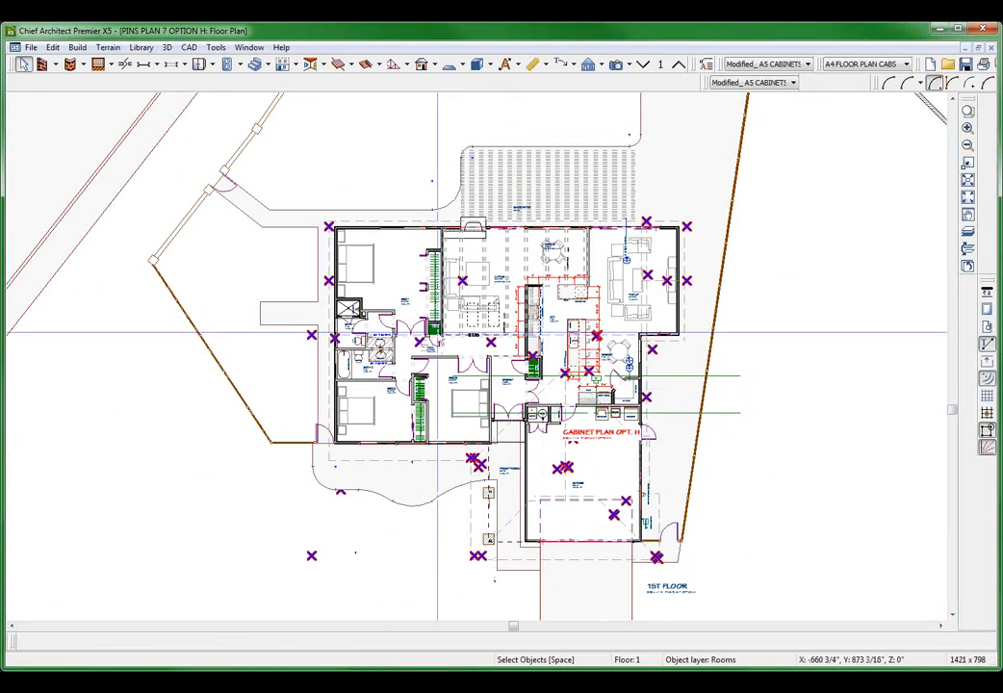
left_click_drag(349, 139, 797, 587)
key("Delete")
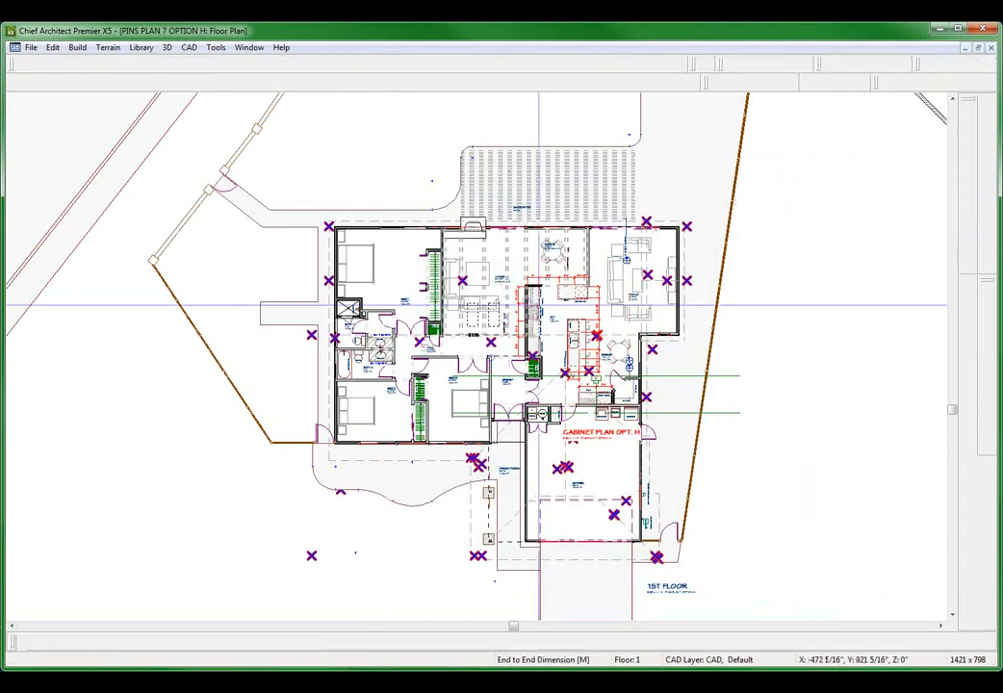
scroll(577, 317, "up", 4)
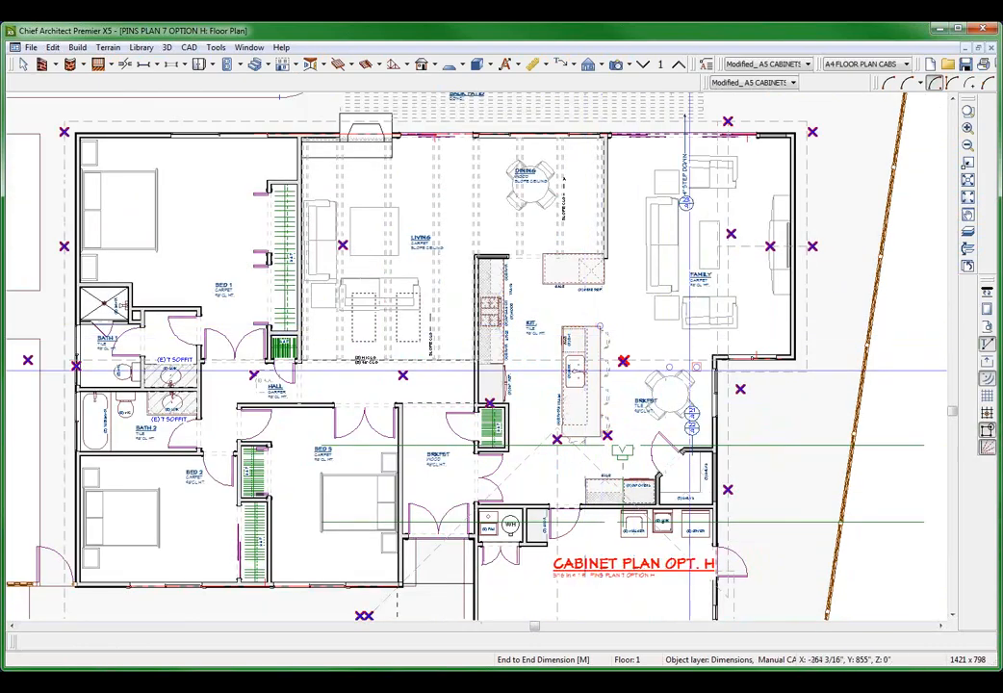
key("space")
Try group-selecting all doors across the floor plan with the Hinged Door tool and deleting them.
scroll(753, 396, "down", 1)
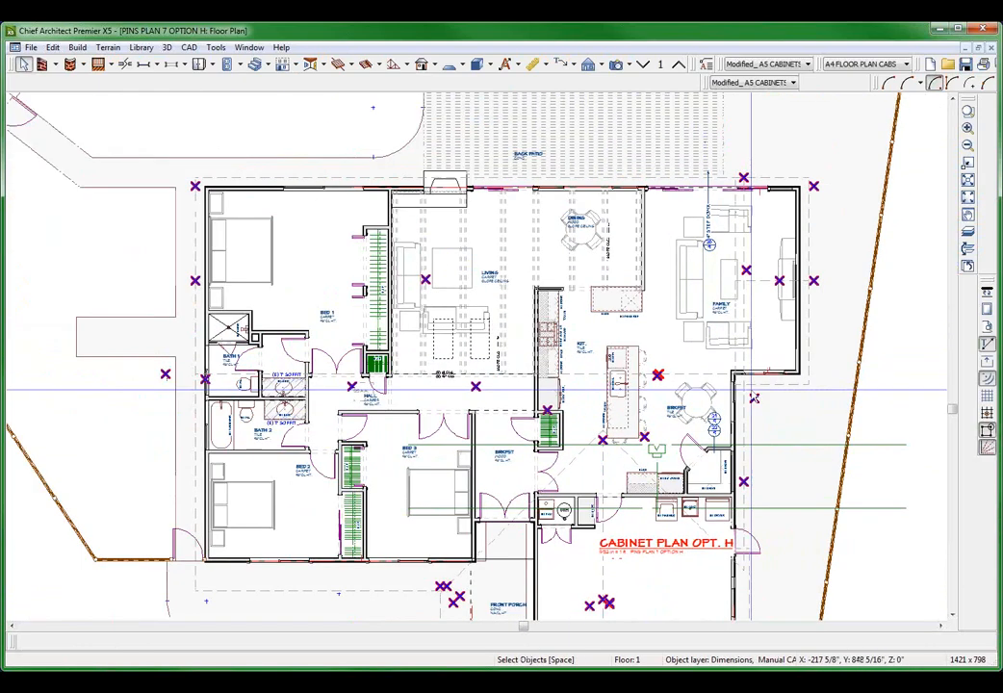
key("ctrl+KP_1")
scroll(223, 151, "down", 1)
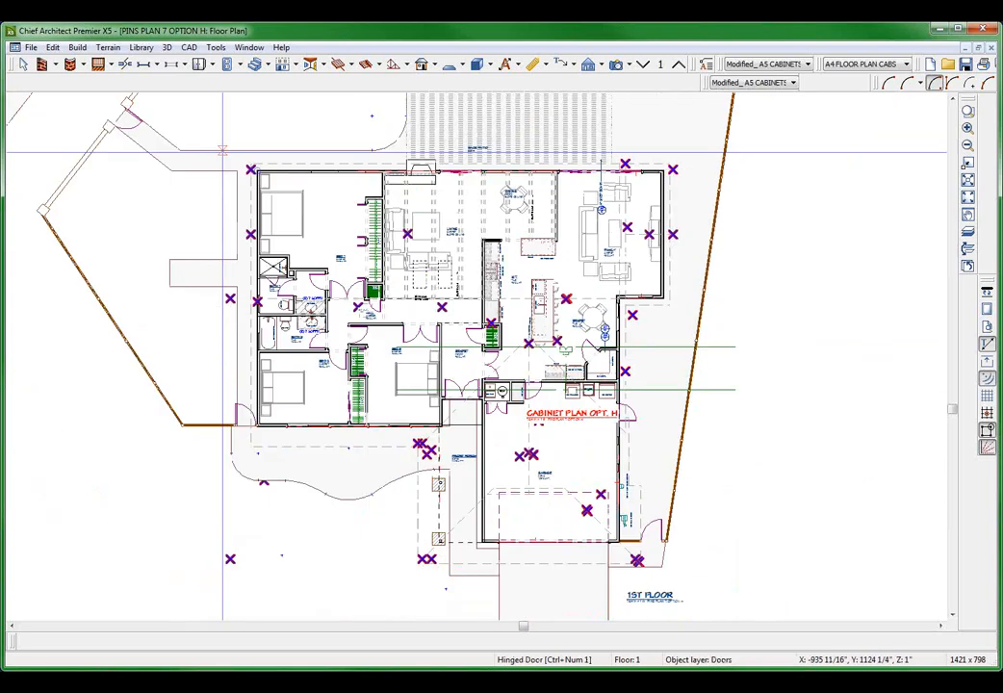
left_click_drag(173, 123, 784, 598)
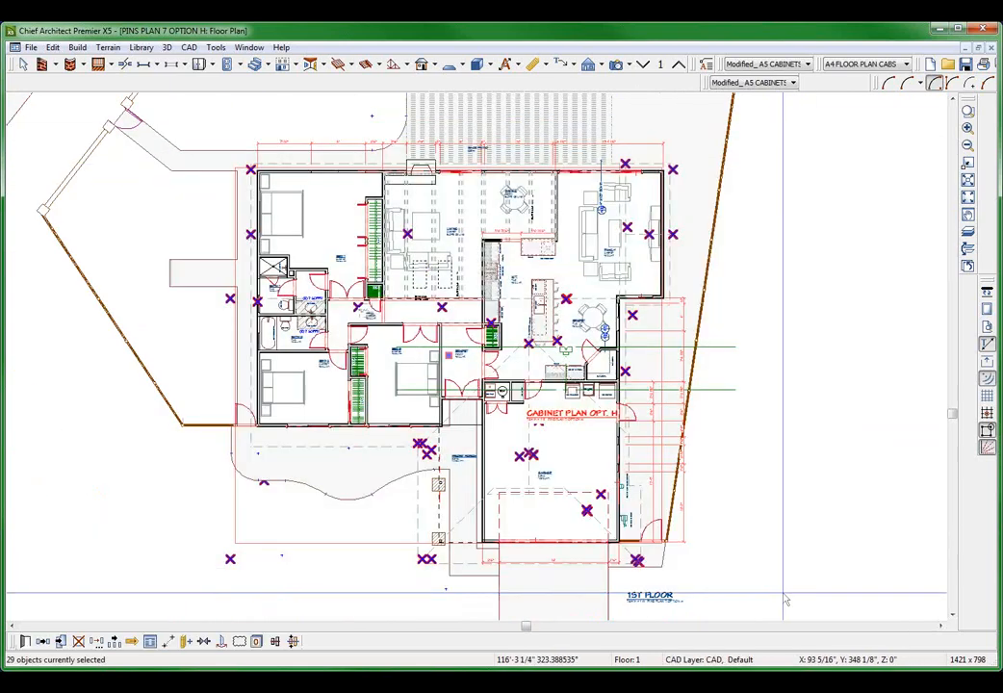
scroll(316, 502, "up", 1)
key("Delete")
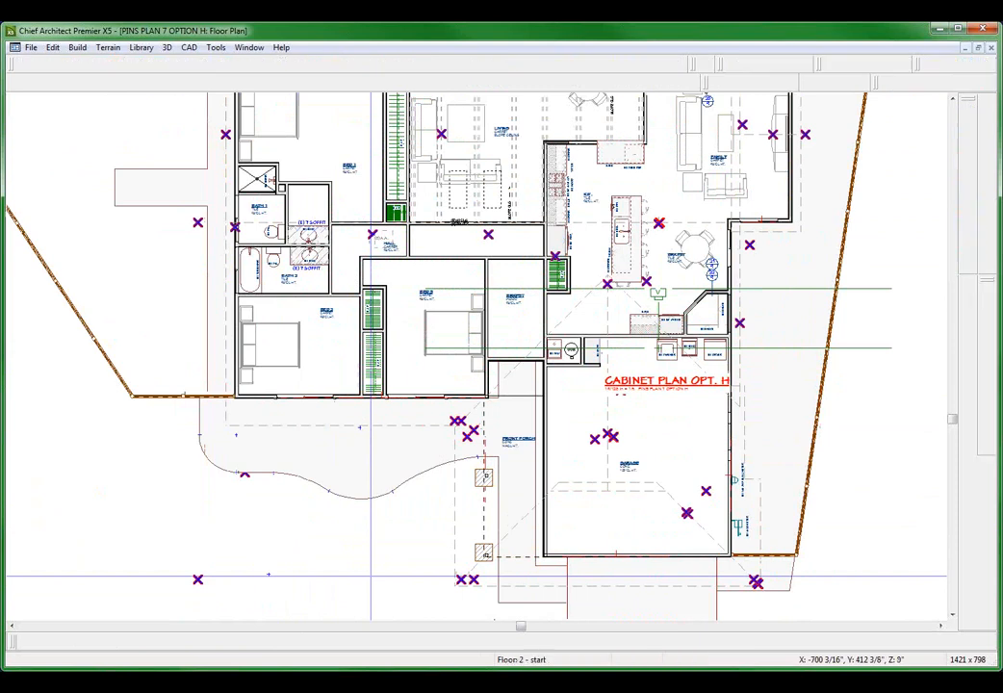
key("space")
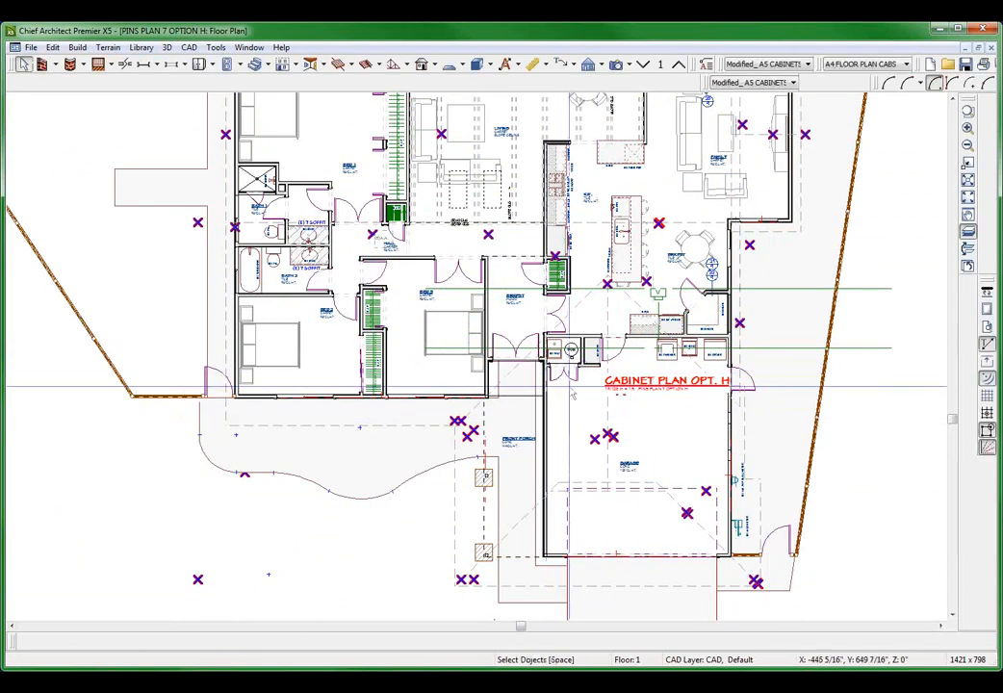
Group-select all windows across the floor plan with the Window tool.
scroll(570, 416, "down", 3)
key("alt+KP_1")
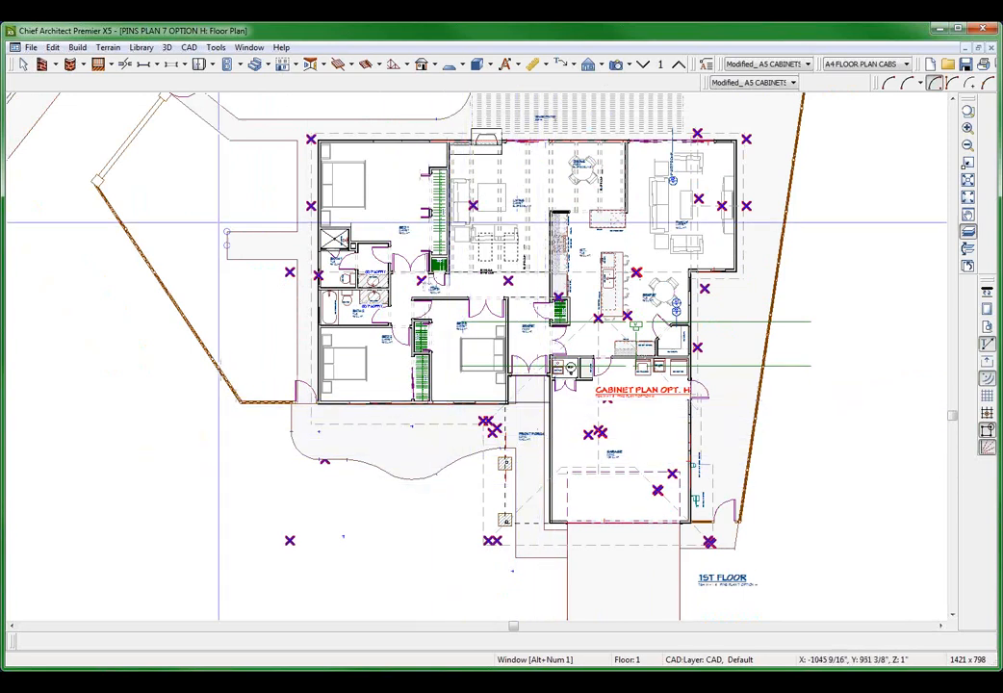
left_click_drag(237, 119, 888, 566)
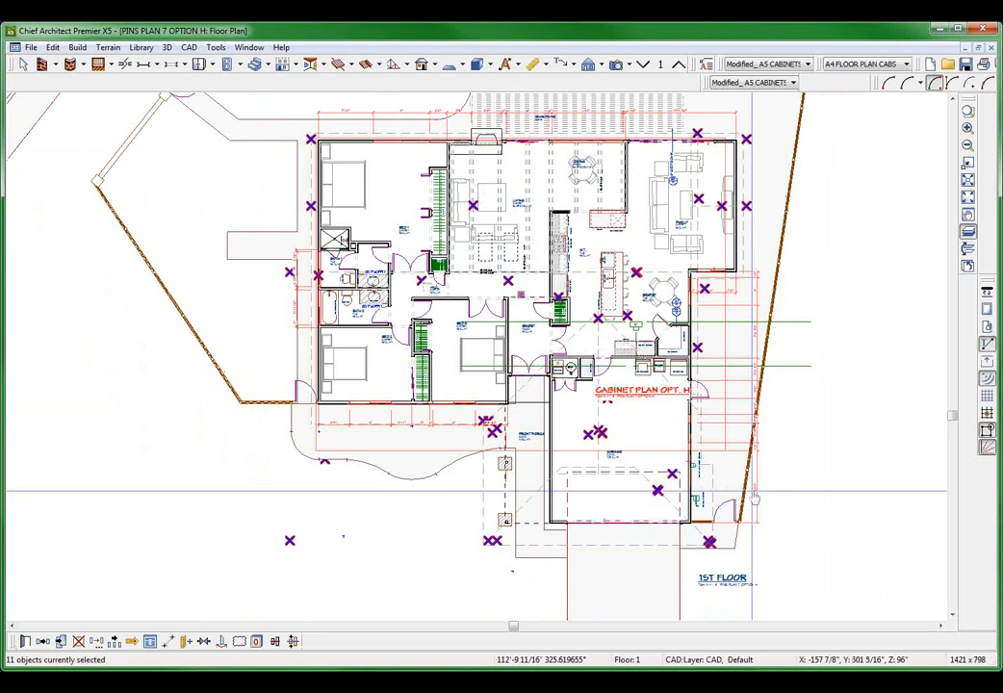
scroll(675, 293, "up", 2)
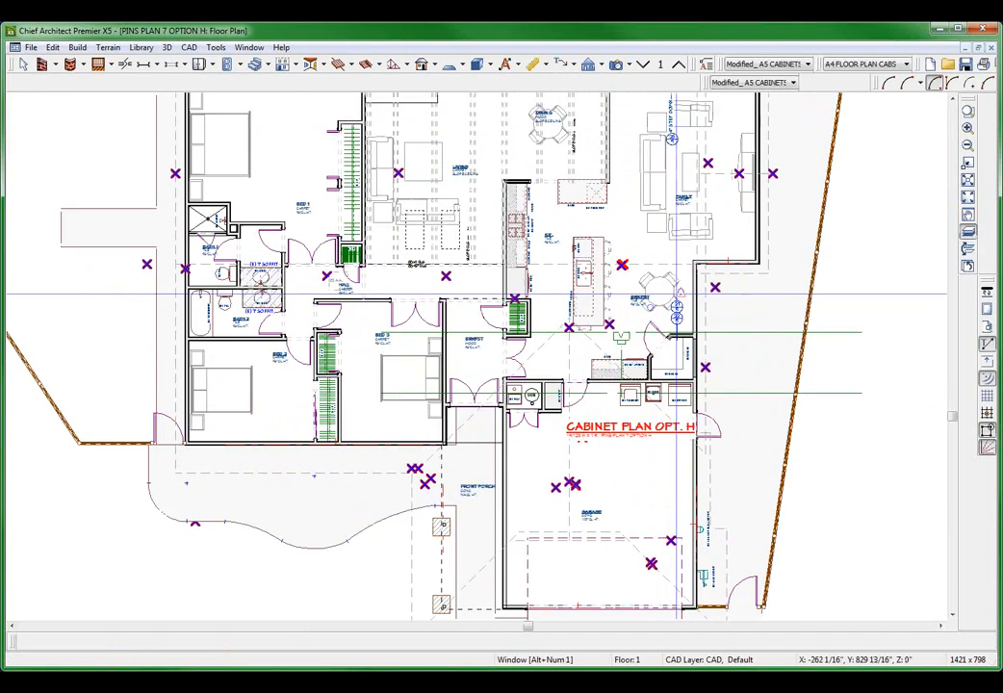
Generate automatic exterior dimensions and turn on display of the "Dimensions, Automatic" layer.
scroll(689, 462, "down", 5)
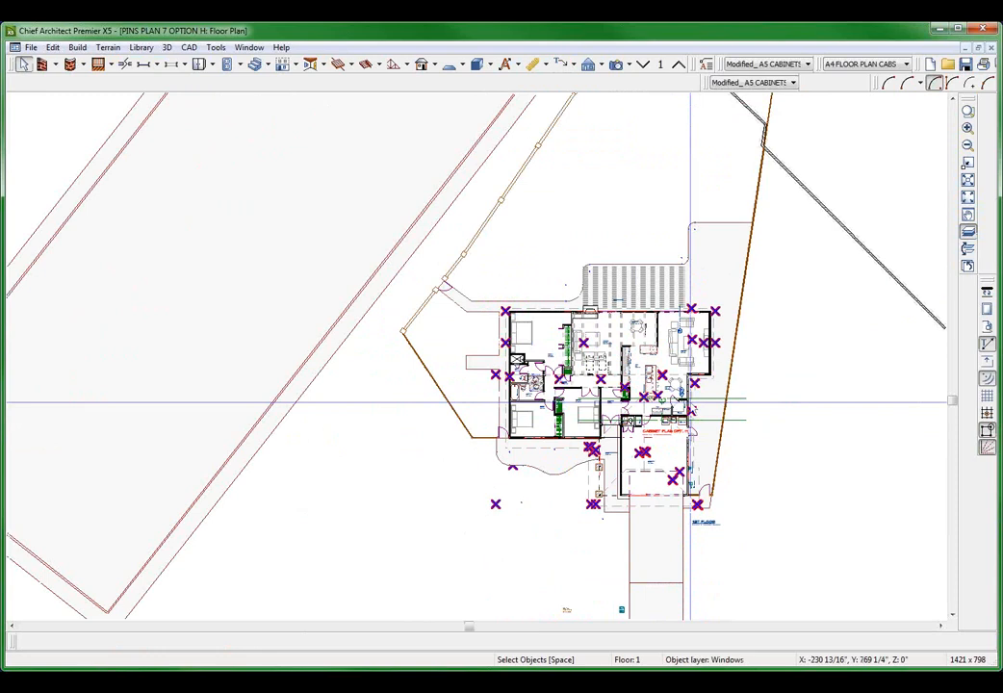
key("a")
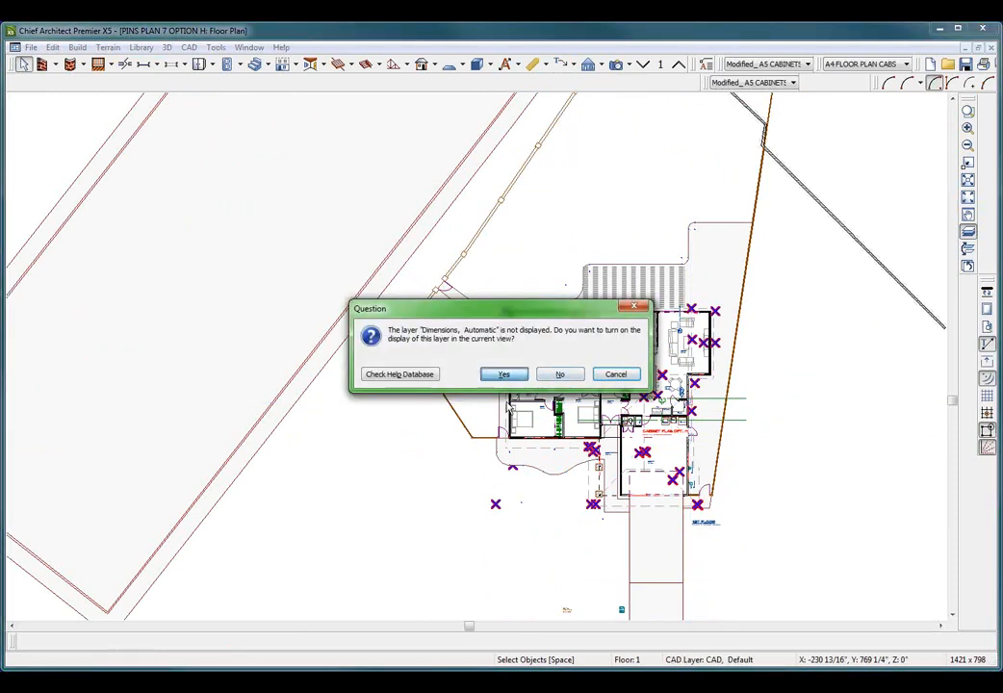
key("Return")
scroll(697, 421, "up", 4)
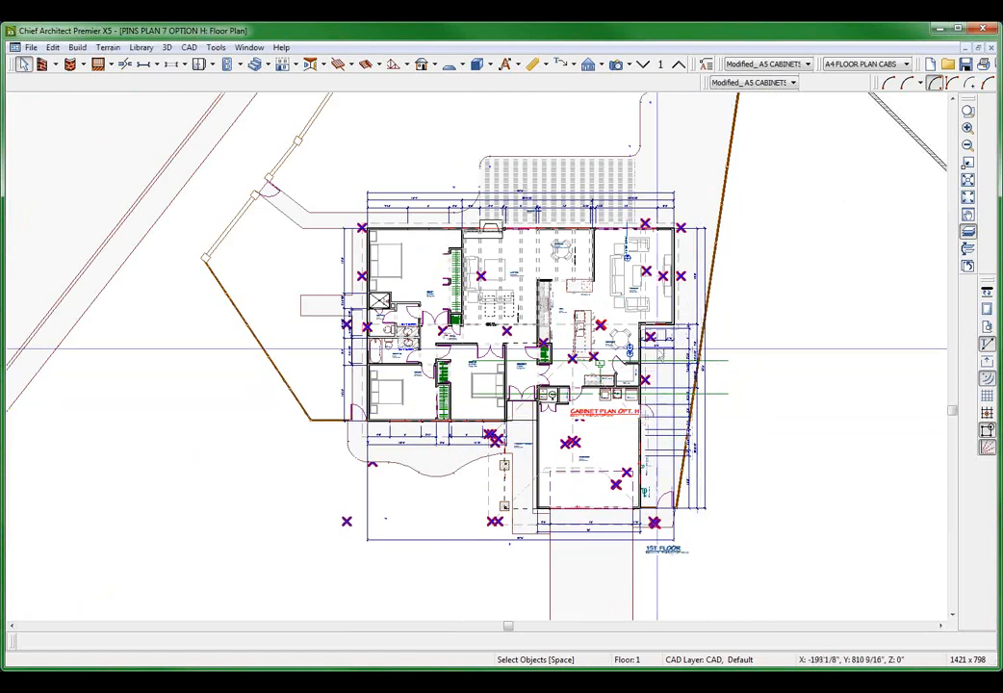
Group-select the automatic exterior dimensions around the house with the Running Dimension tool and delete them.
key("o")
left_click_drag(226, 142, 768, 606)
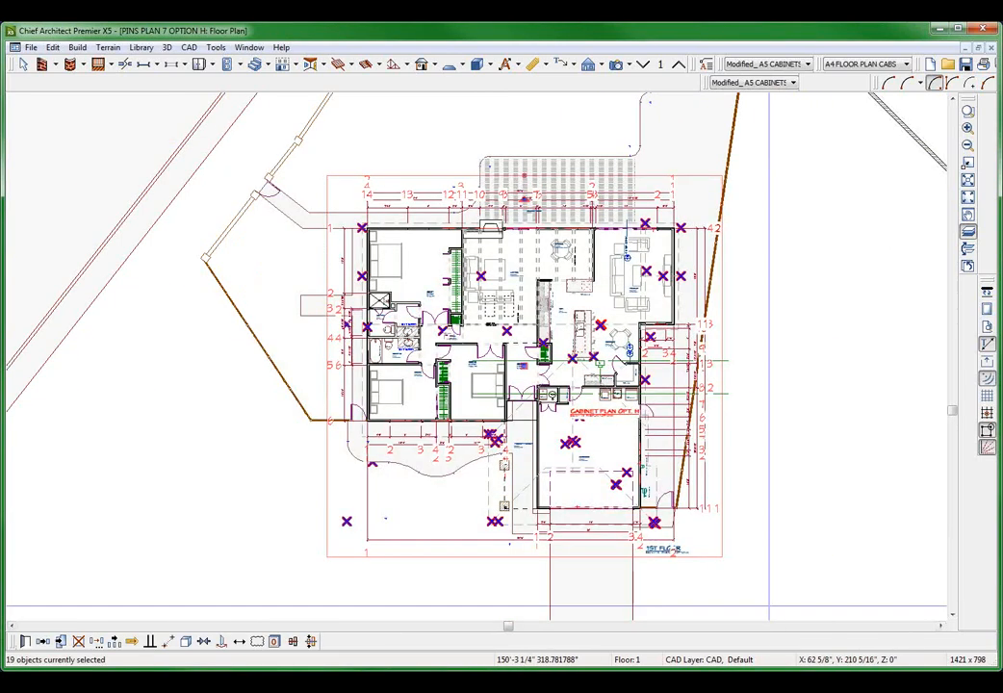
key("Delete")
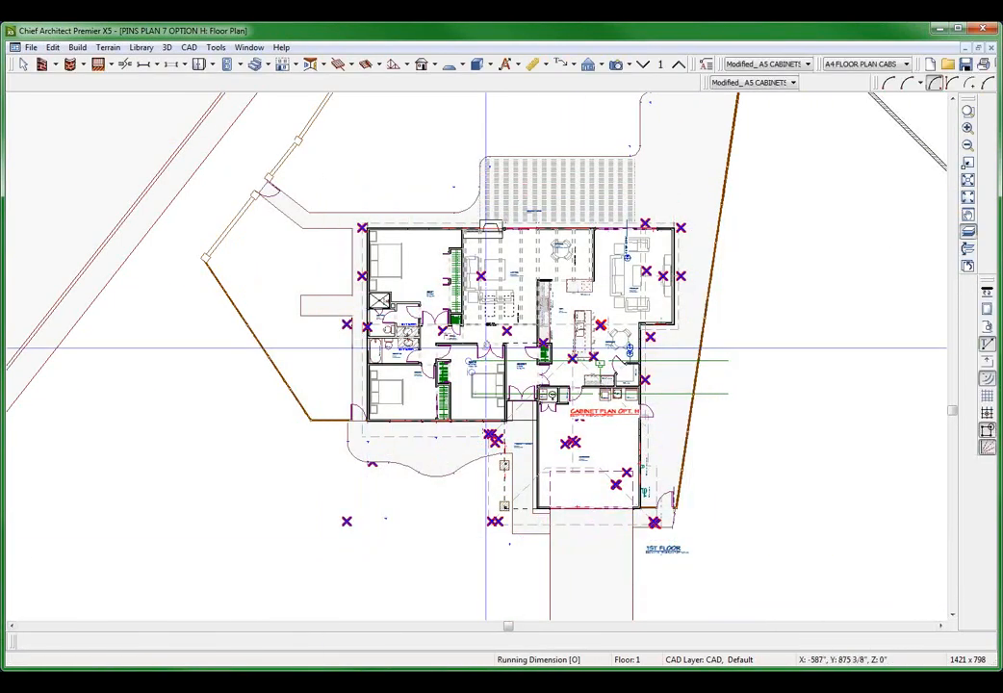
Draw a running dimension across the Family room from the Dining partition wall to beyond the exterior wall.
scroll(600, 325, "up", 5)
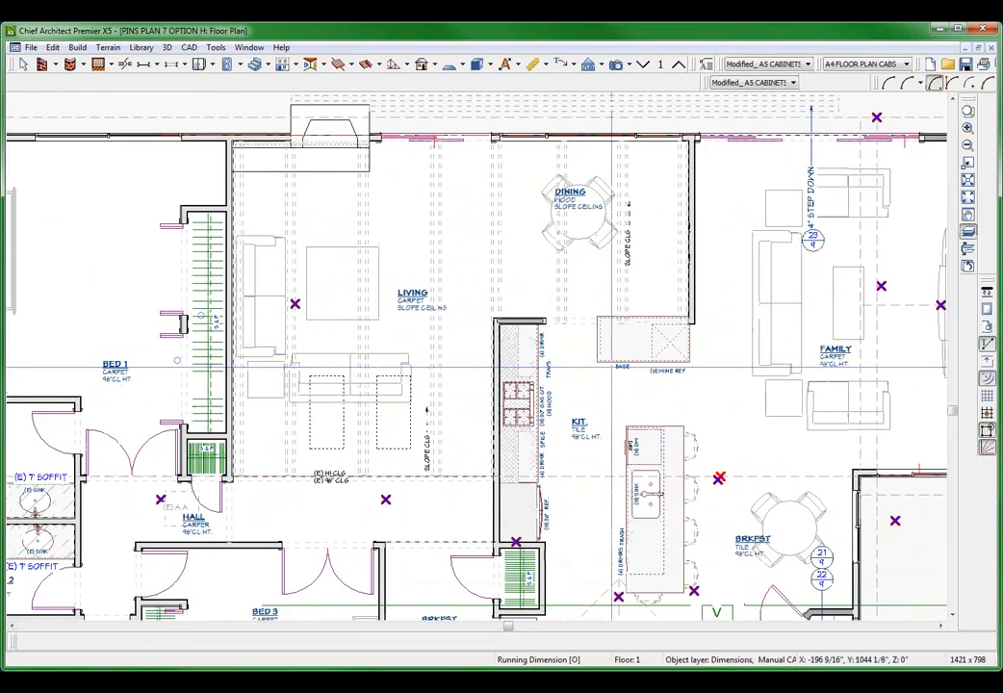
scroll(907, 271, "up", 7)
key("space")
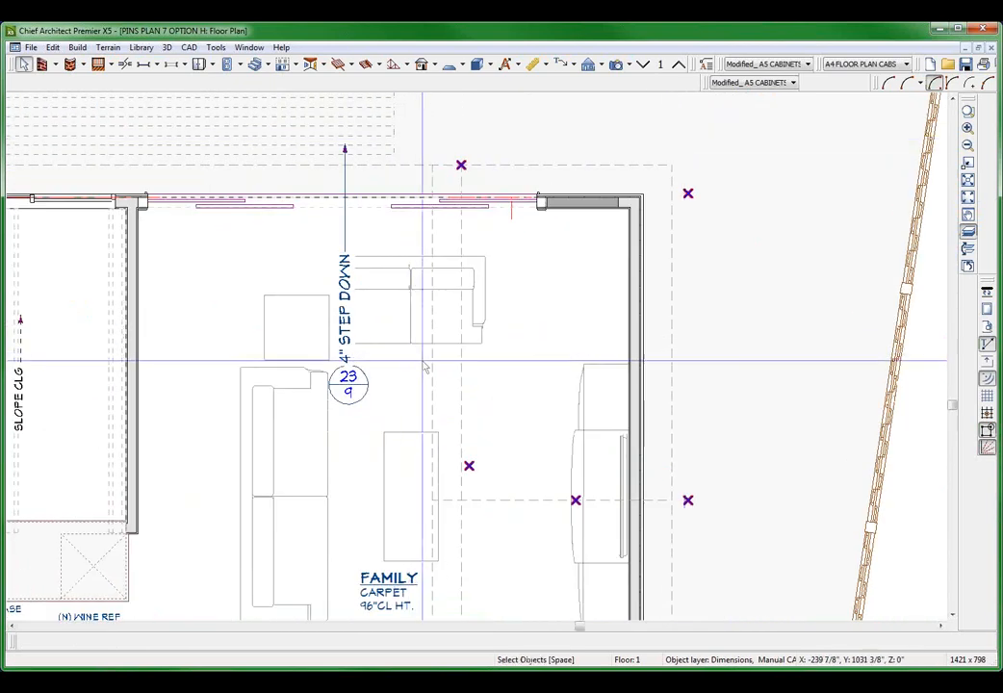
key("o")
left_click_drag(167, 316, 692, 351)
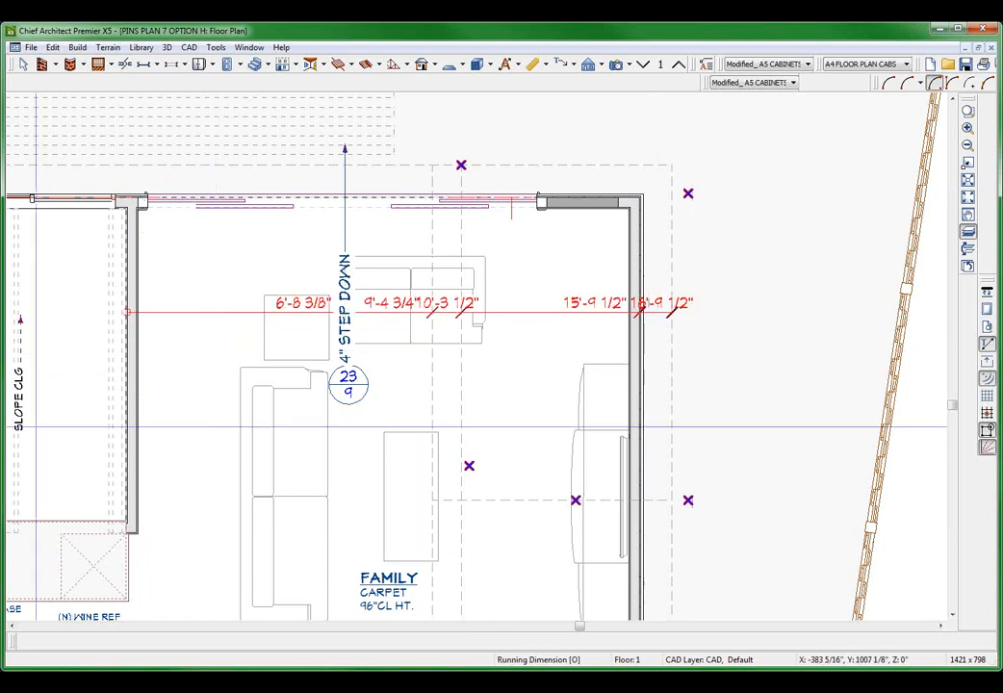
Select the running dimension across the Family room and delete it.
scroll(36, 426, "up", 2)
key("space")
left_click(360, 211)
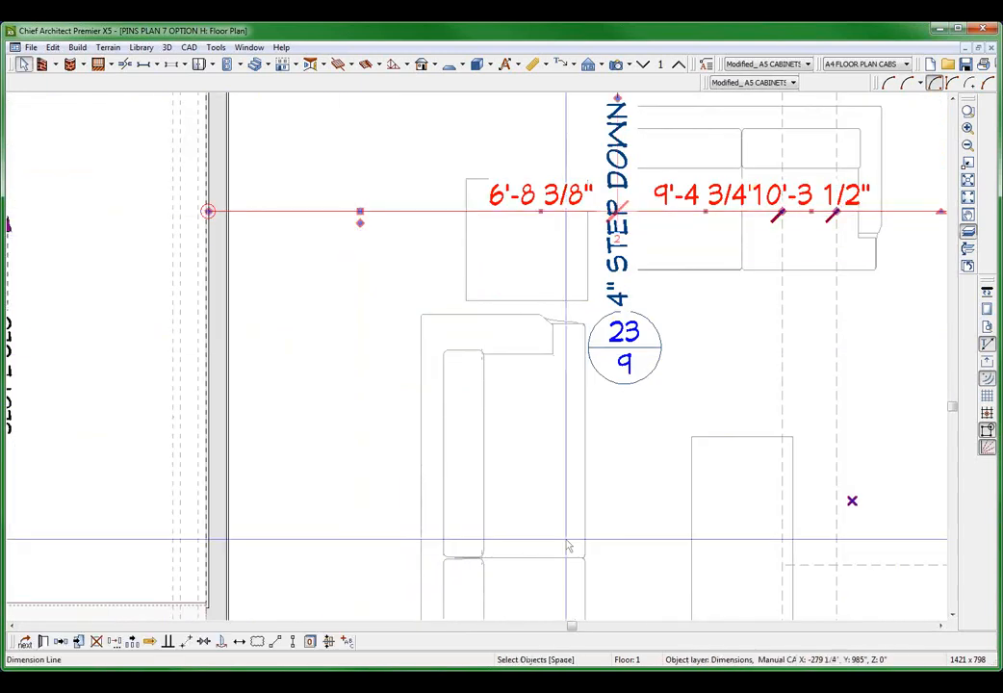
Draw a running dimension along the rear exterior wall from the outer corner of Bed 1 to beyond the Family room.
scroll(568, 547, "down", 4)
scroll(872, 529, "up", 1)
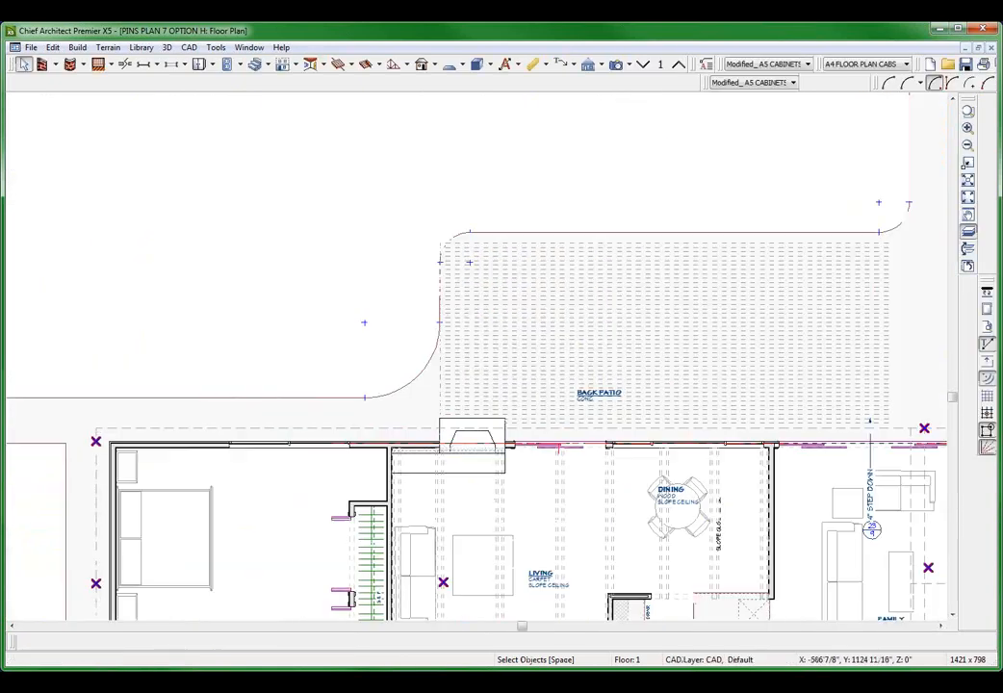
scroll(163, 525, "down", 1)
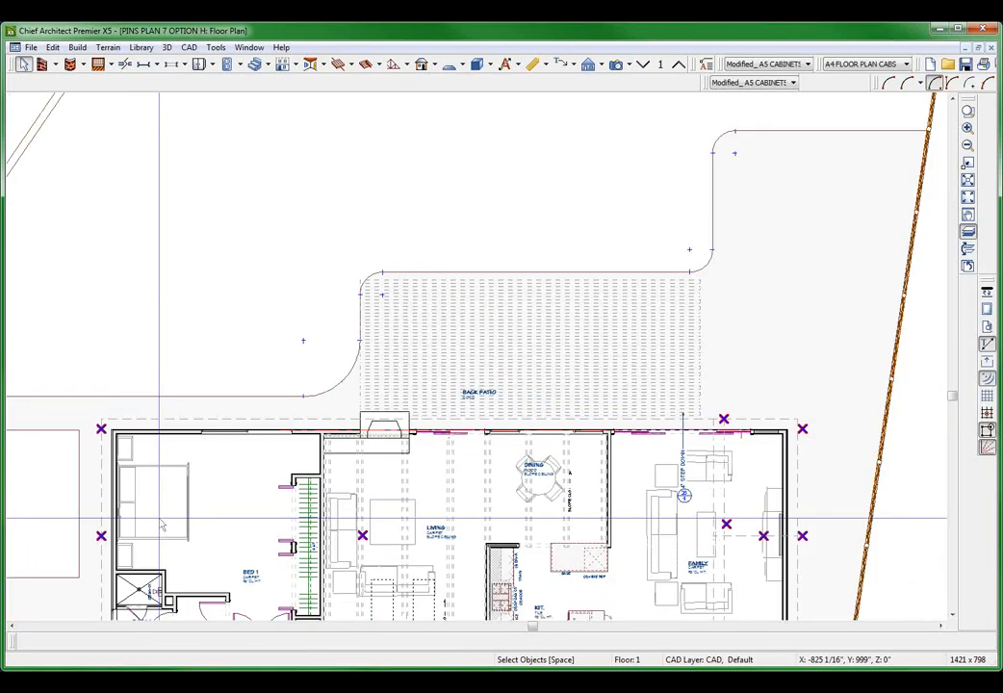
key("d")
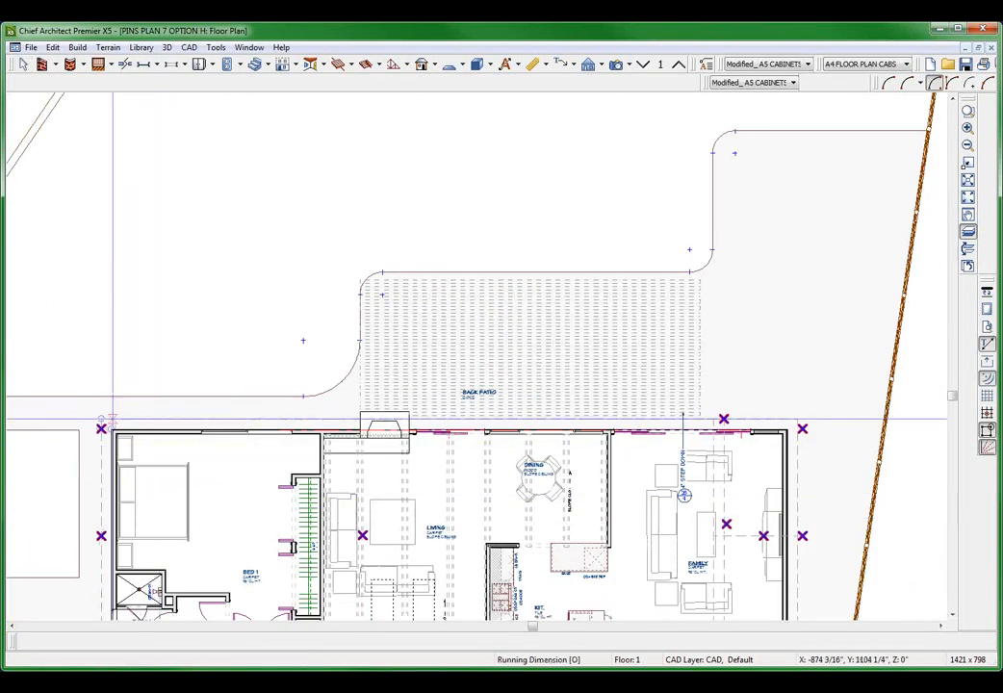
left_click_drag(101, 419, 948, 414)
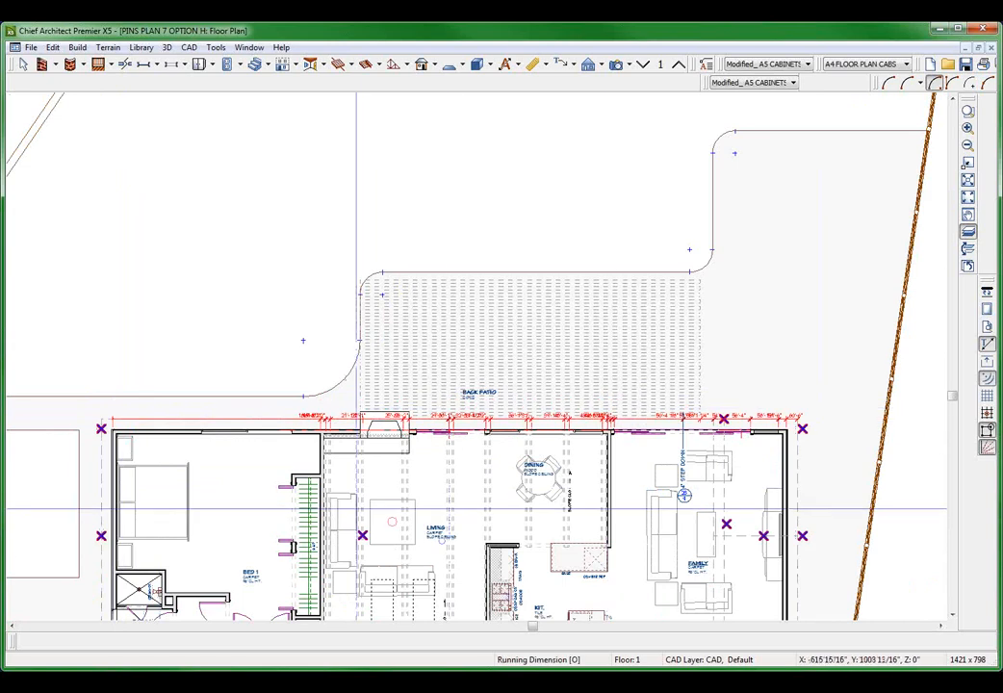
Move the rear running dimension line away from the exterior wall, out over the back patio.
scroll(290, 519, "up", 3)
key("space")
left_click(398, 248)
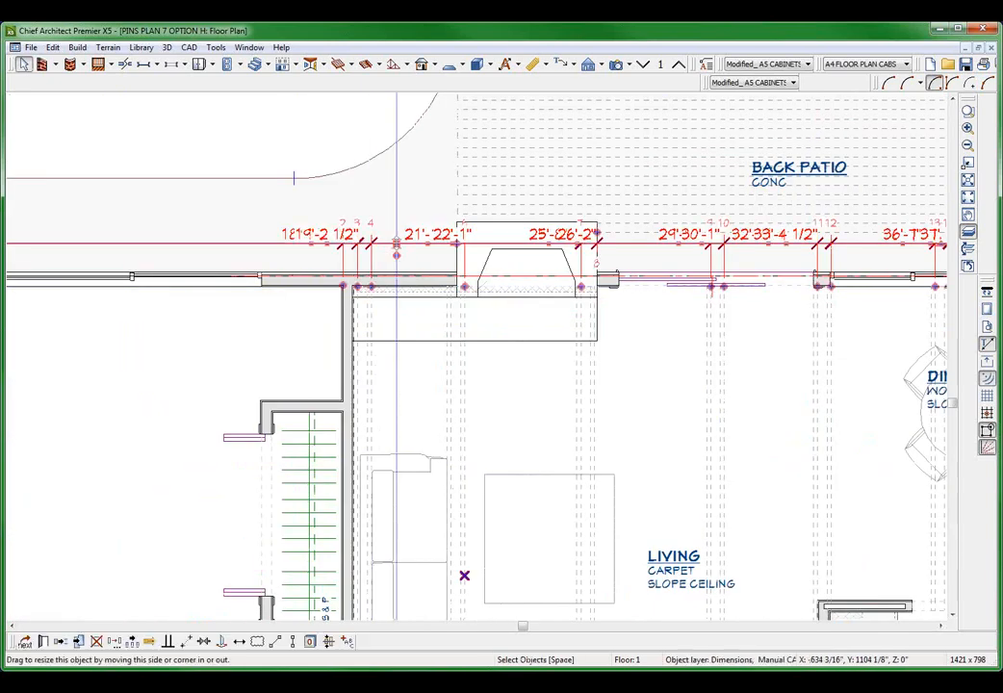
left_click_drag(395, 248, 381, 101)
scroll(357, 468, "down", 2)
key("space")
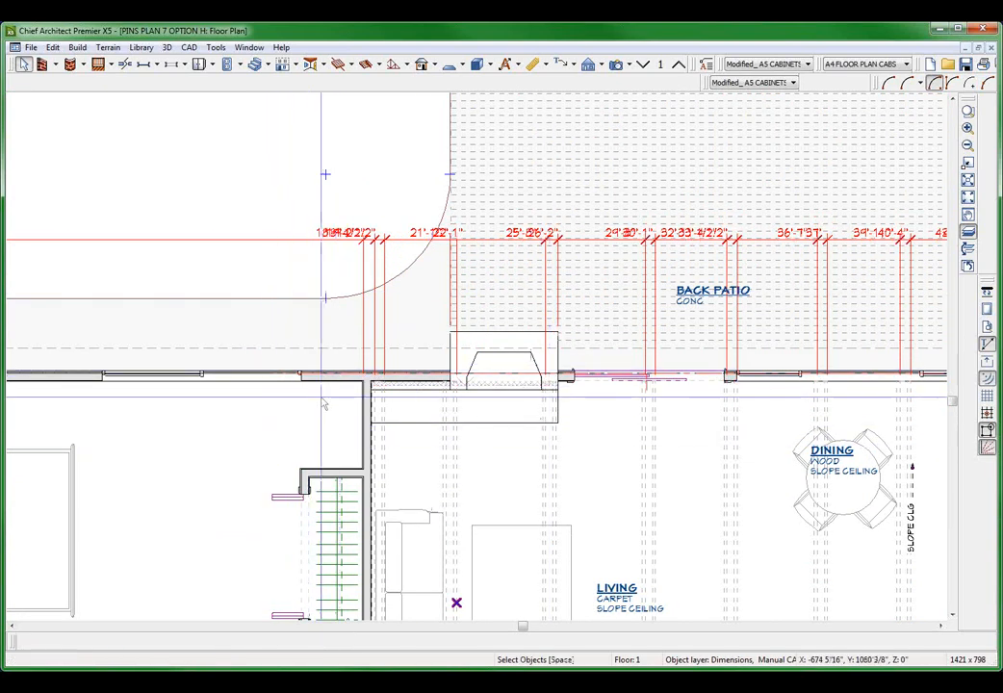
Select the rear running dimension and examine where its extension lines attach along the wall.
left_click(315, 239)
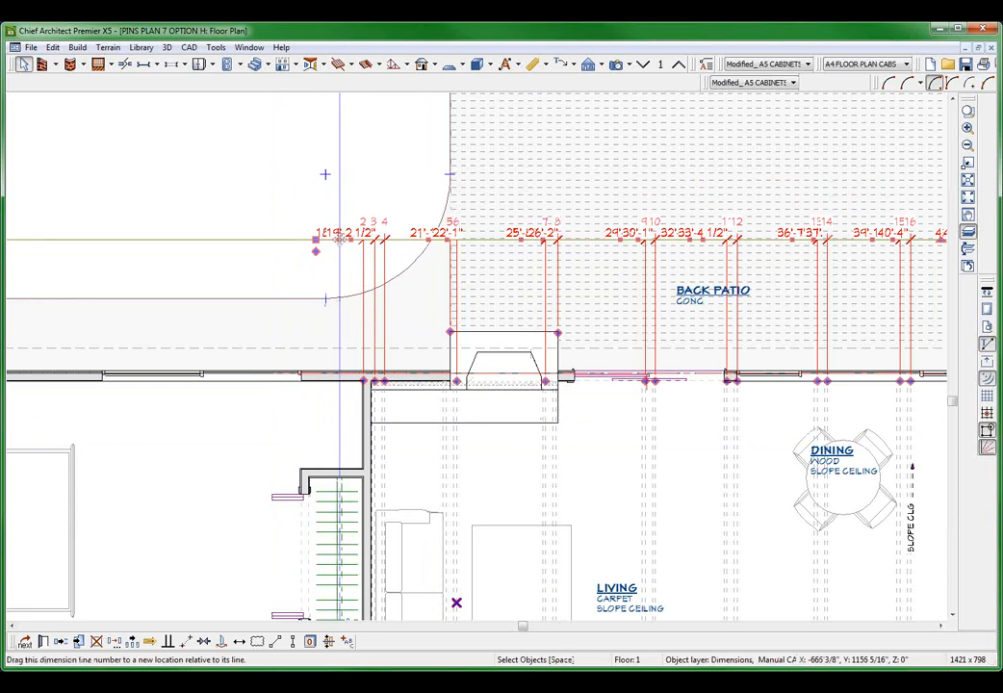
scroll(680, 322, "down", 2)
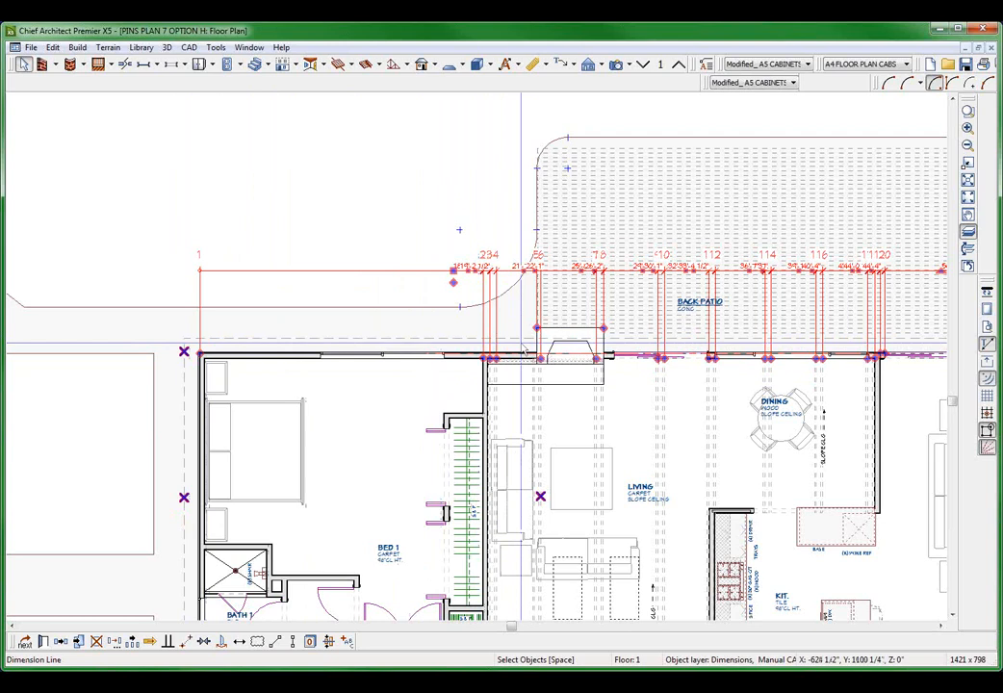
scroll(248, 355, "down", 4)
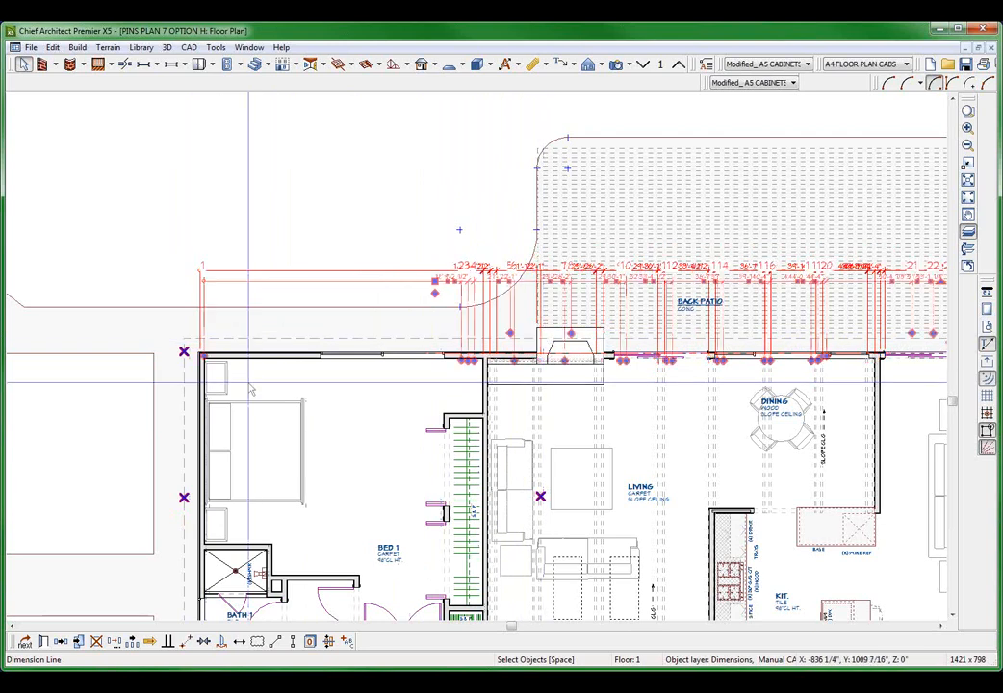
scroll(640, 249, "up", 4)
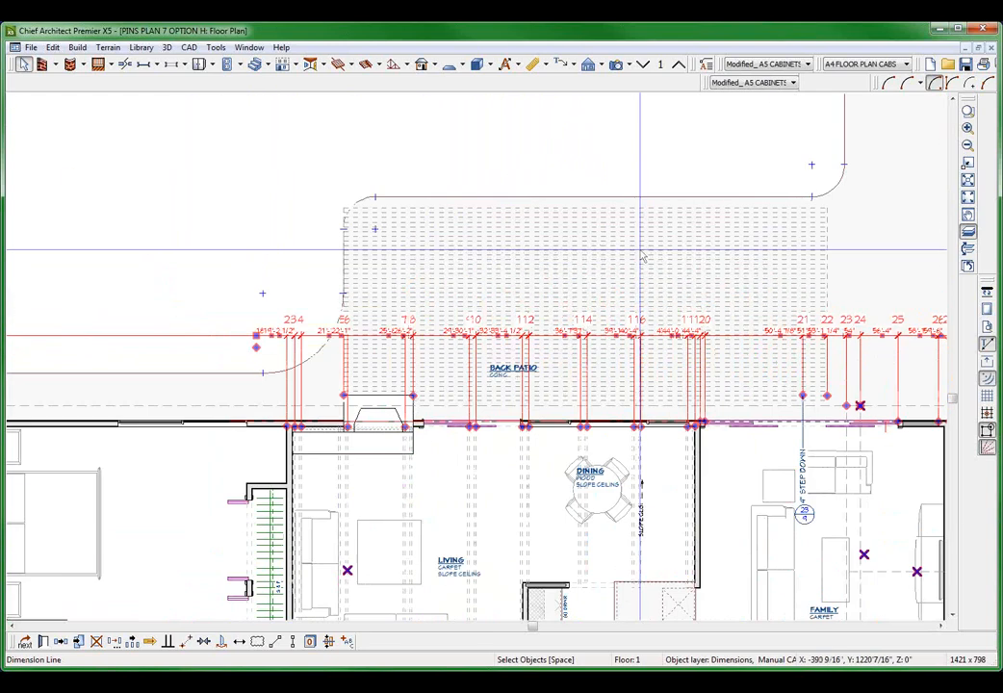
scroll(640, 249, "down", 2)
key("Escape")
key("p")
left_click_drag(267, 202, 398, 219)
key("space")
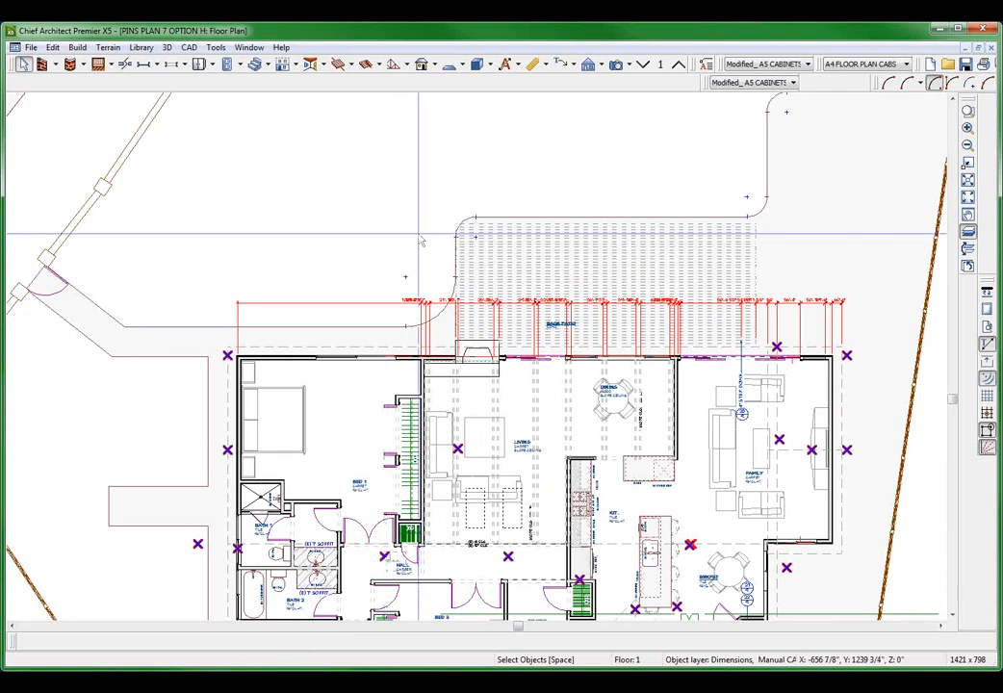
Draw an end-to-end dimension across the full width of the house through Bed 1 and the Family room.
scroll(443, 240, "down", 4)
scroll(358, 318, "up", 2)
key("m")
mouse_move(320, 372)
left_mouse_down()
mouse_move(1002, 394)
mouse_move(1002, 377)
left_mouse_up()
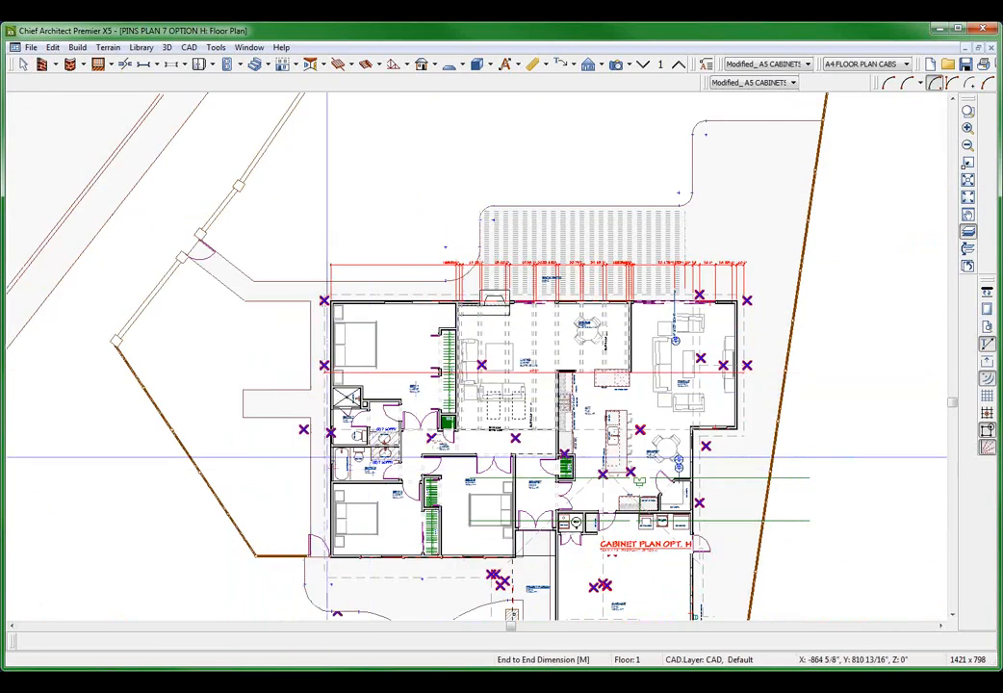
Draw a manual dimension across the full width of the house from outside Bed 1 through the Kitchen and past the Family room.
scroll(323, 453, "up", 2)
key("m")
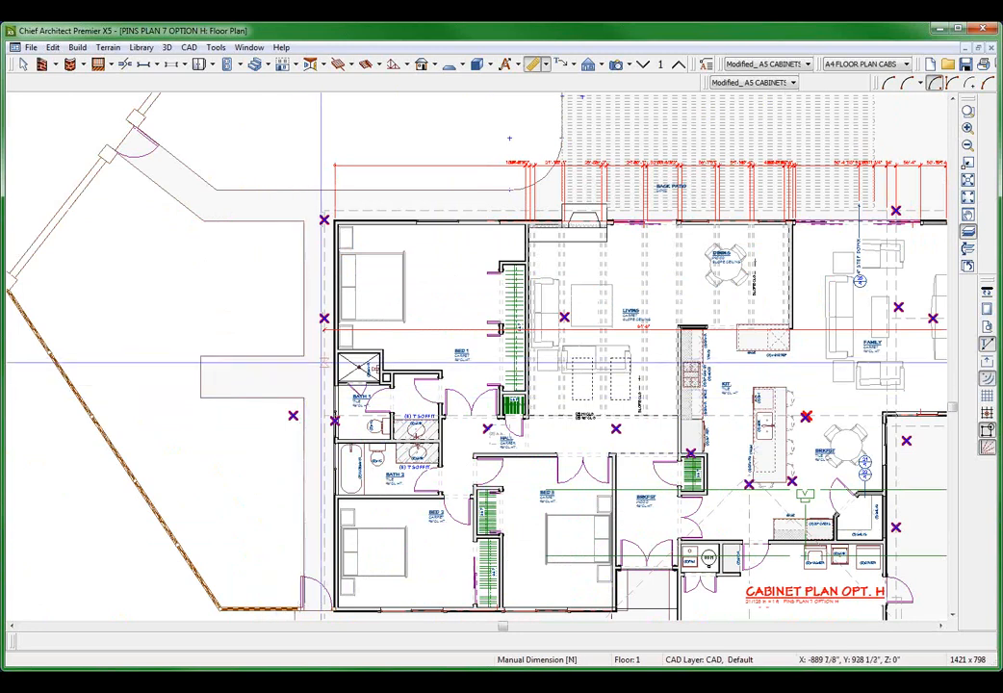
left_click_drag(323, 363, 982, 362)
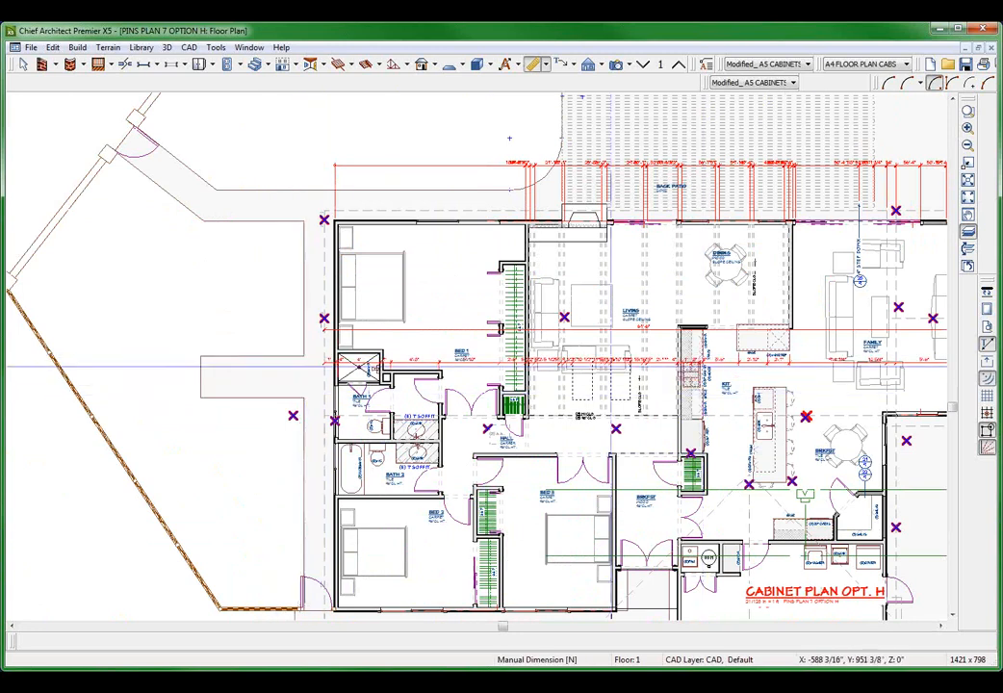
Group-select all three dimension lines on the plan by their tool type and delete them.
scroll(575, 275, "down", 3)
key("space")
key("o")
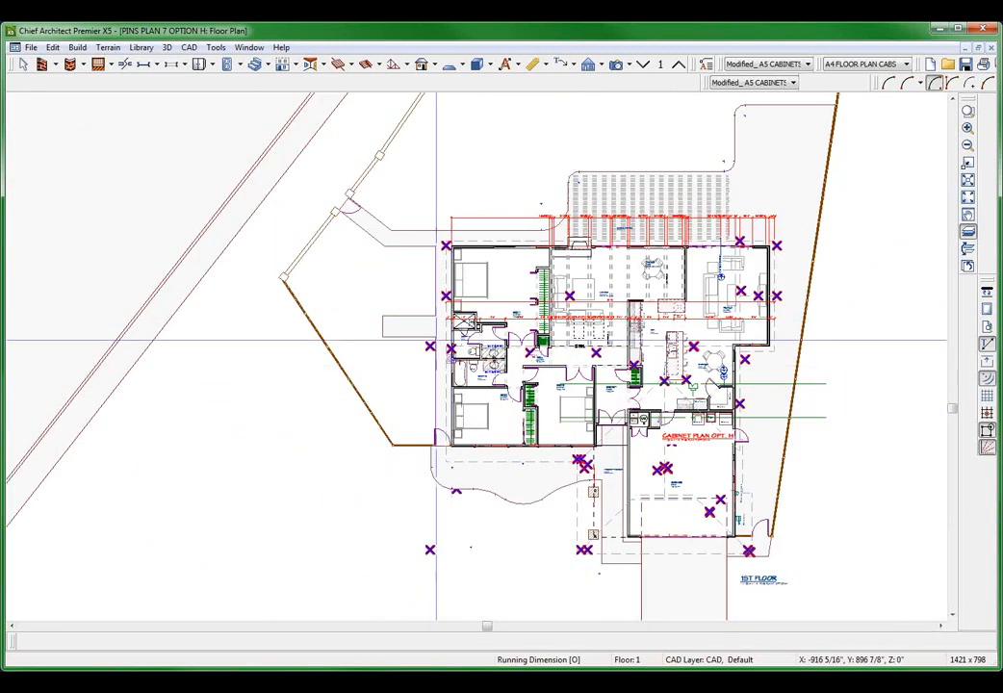
left_click_drag(363, 157, 850, 586)
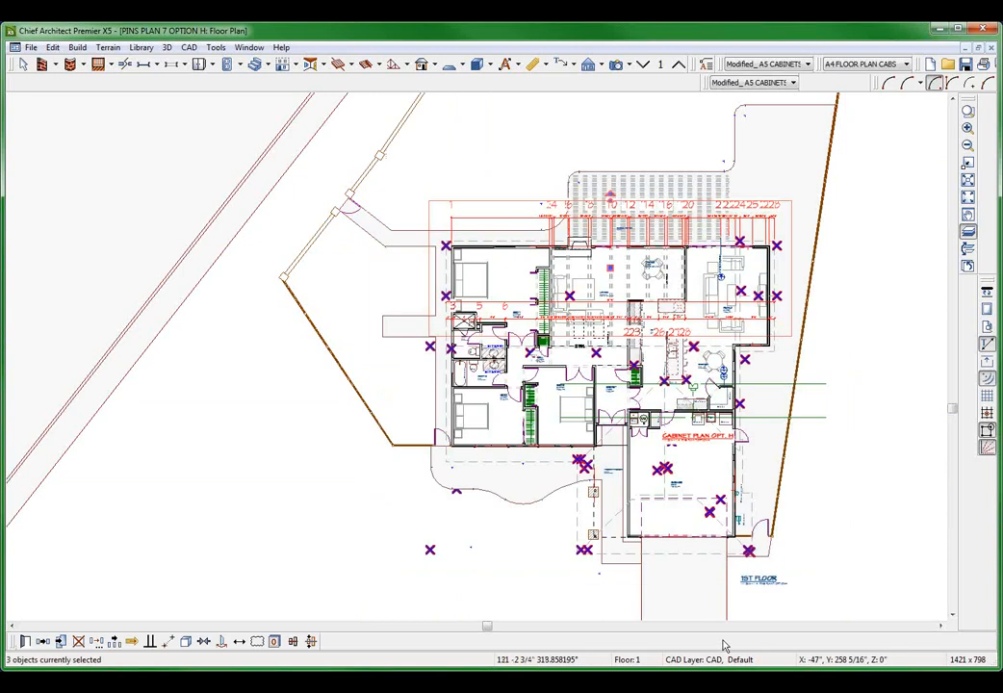
scroll(780, 330, "up", 2)
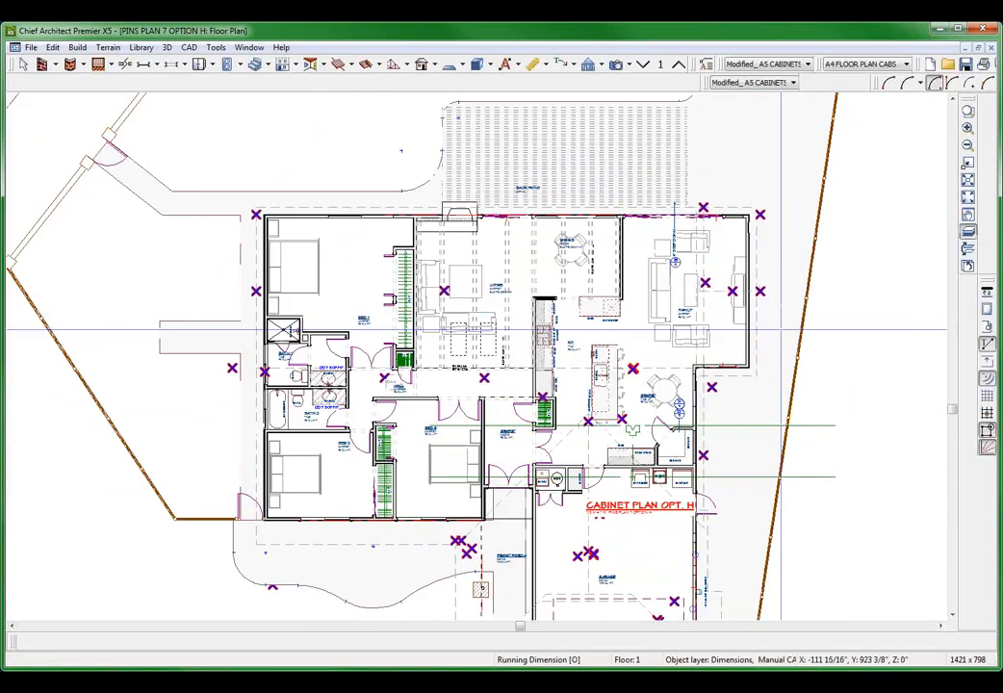
key("space")
scroll(781, 330, "down", 2)
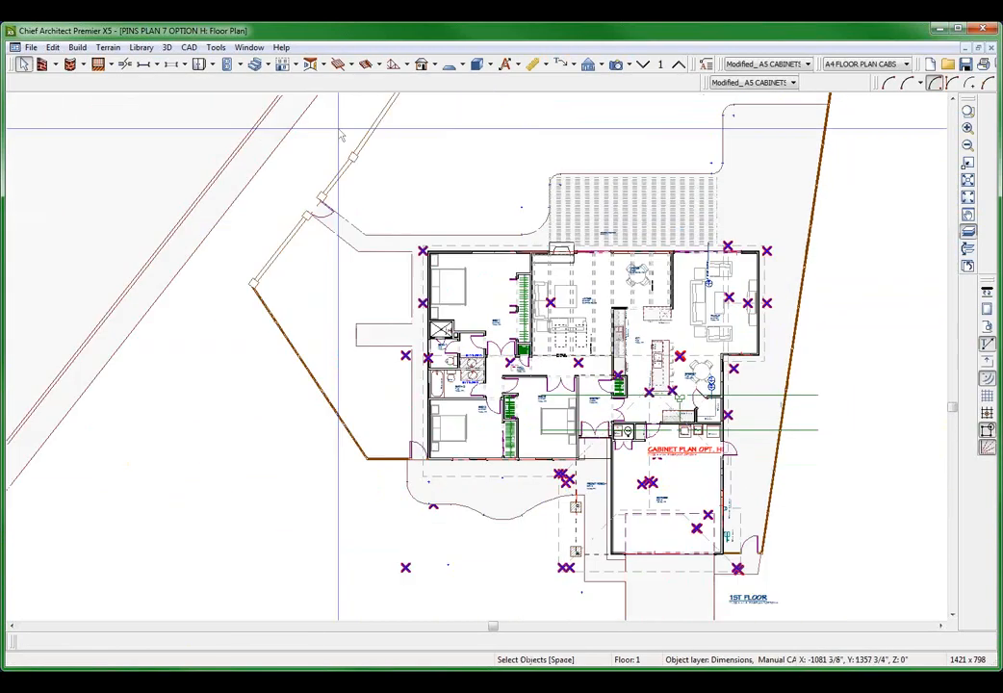
Switch to the open PINS LAYOUT 1 layout and go to page 10, the roof framing sheet.
left_click(254, 48)
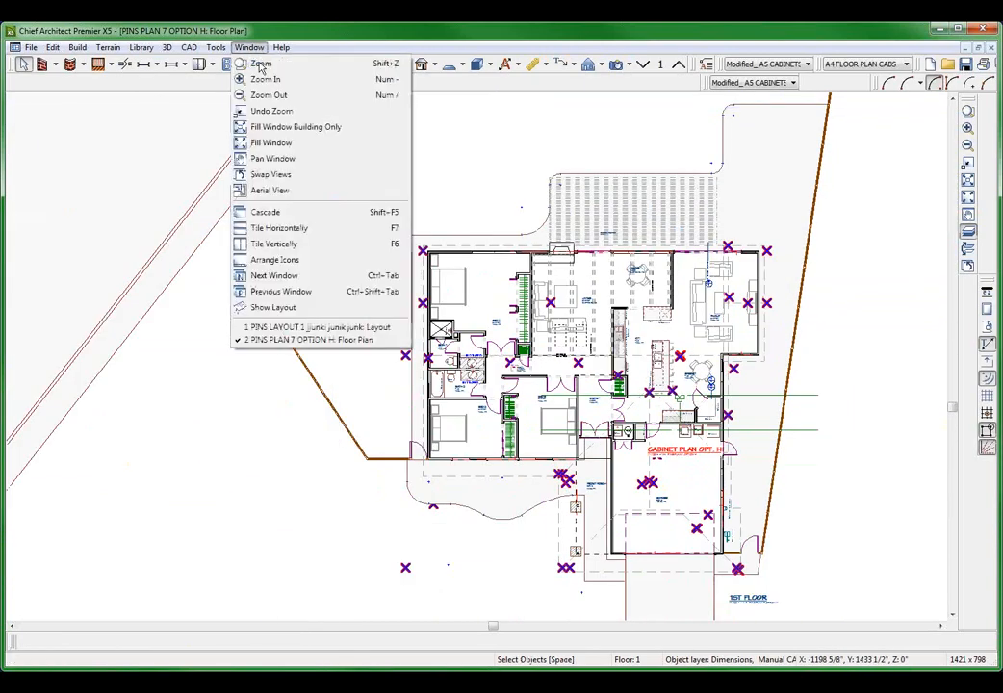
left_click(325, 330)
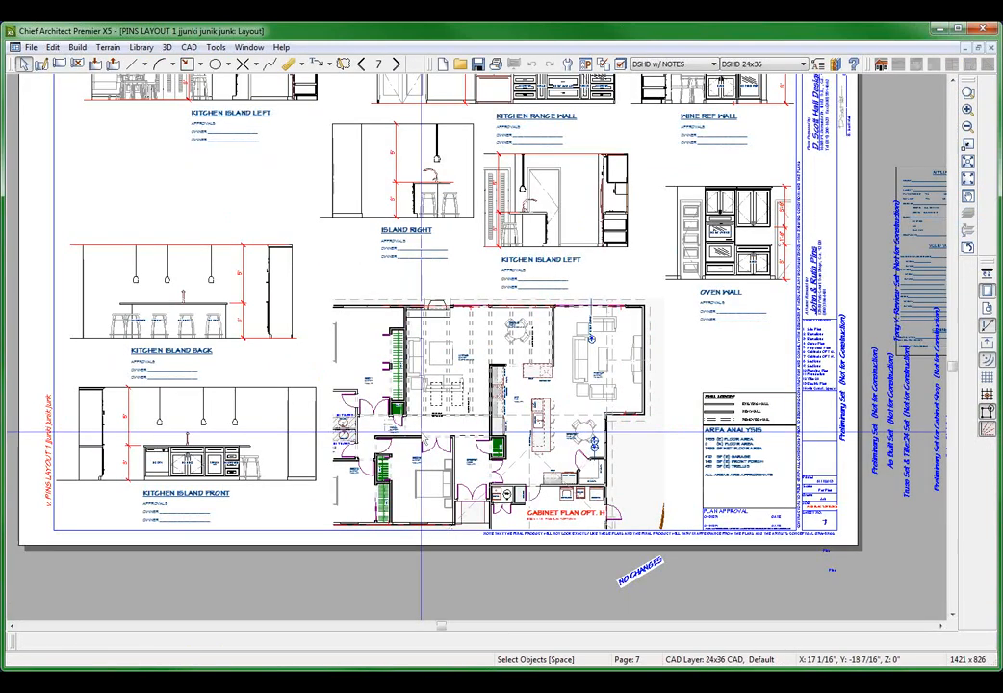
scroll(421, 435, "down", 2)
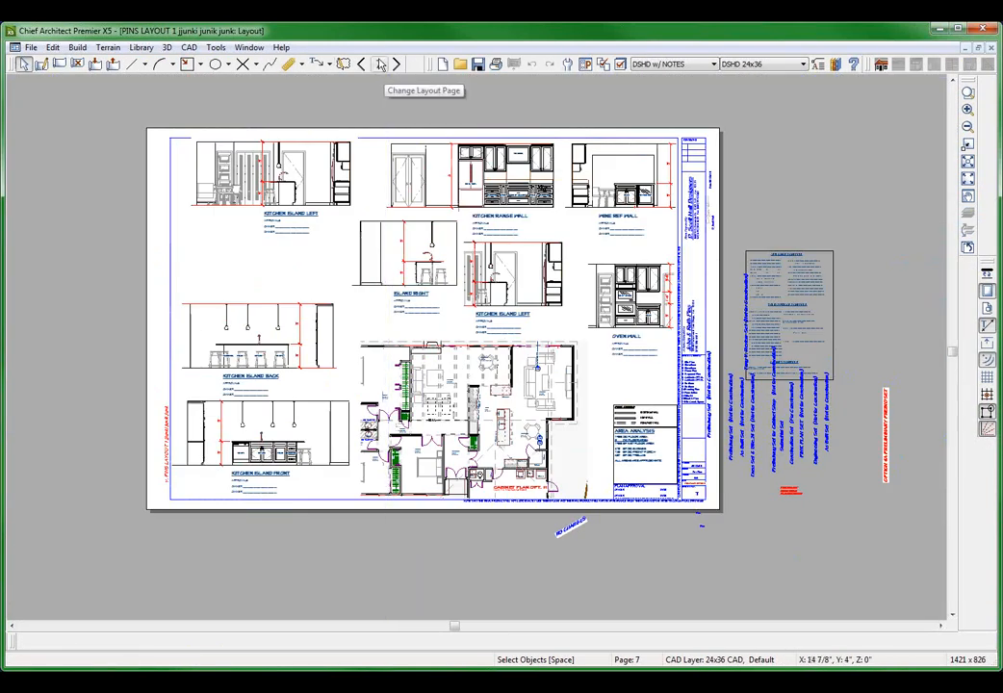
left_click(378, 64)
left_click(349, 75)
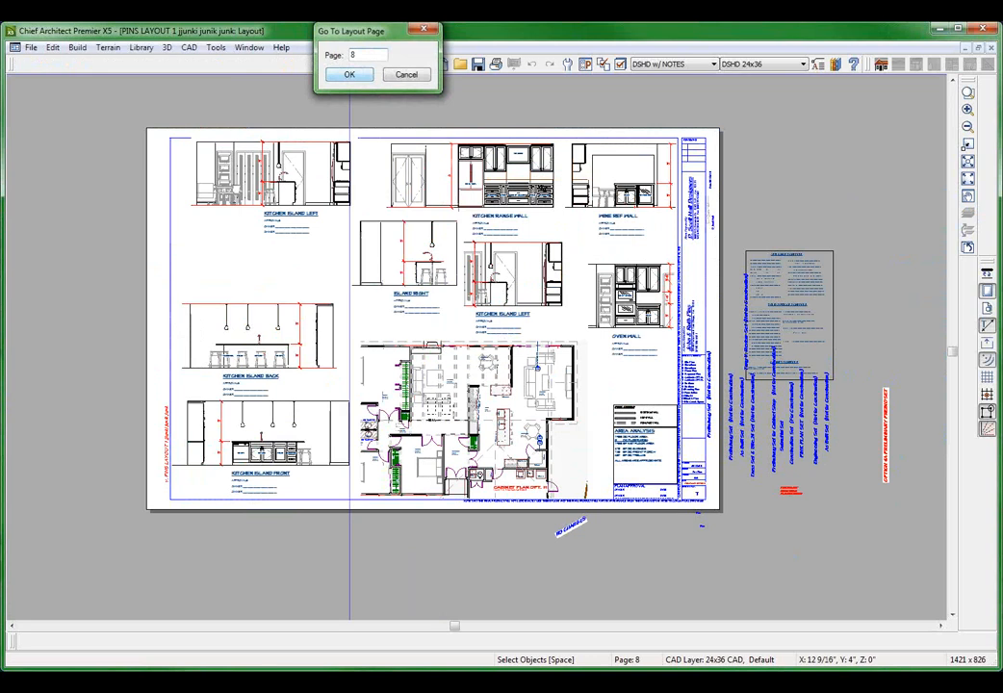
left_click(398, 65)
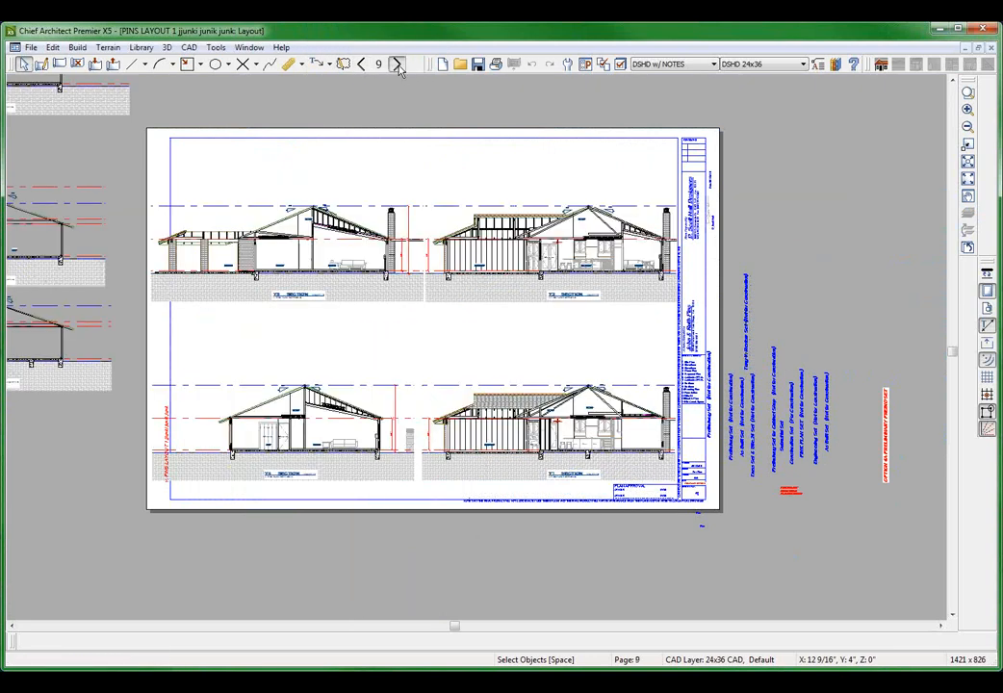
left_click(397, 64)
Select the layout box holding the details beside the roof framing plan, and open PINS DETAILS 1 from the layout's file list.
left_click(310, 231)
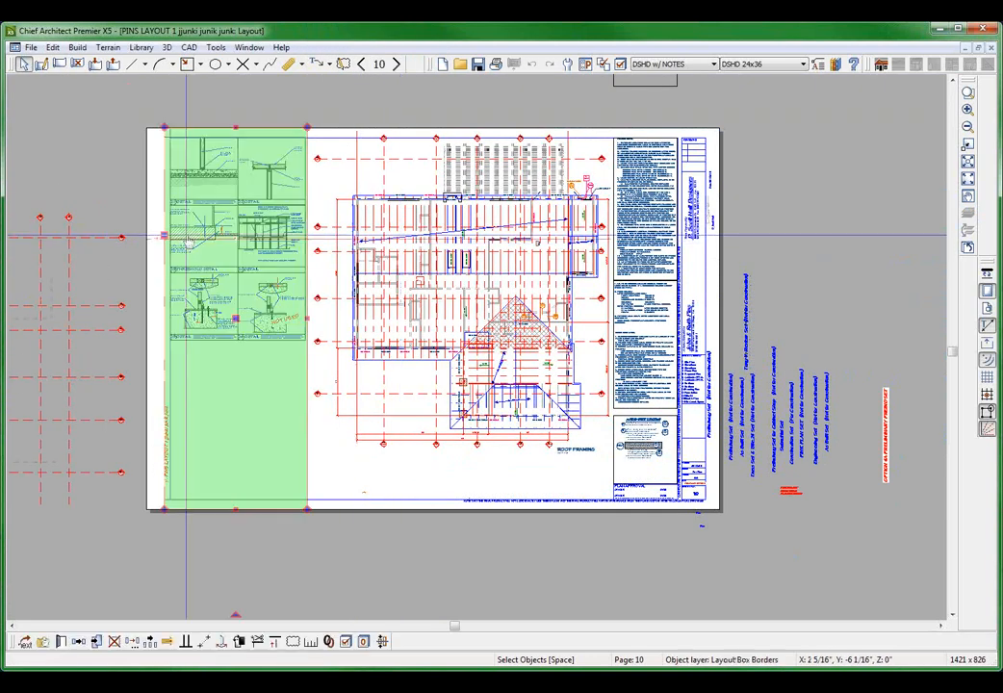
scroll(117, 210, "up", 2)
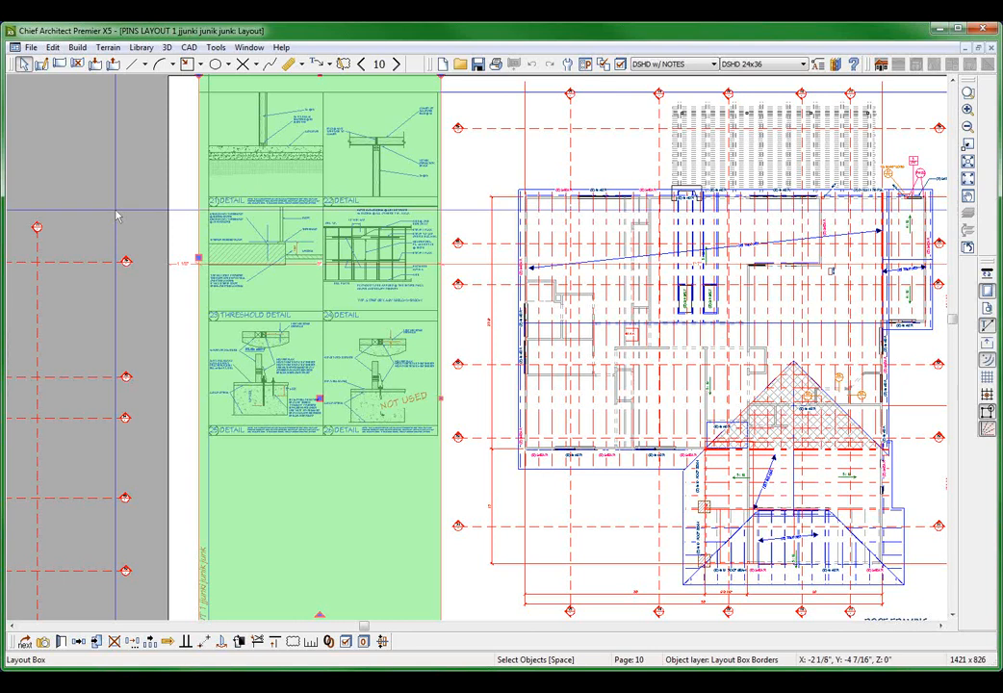
left_click(216, 47)
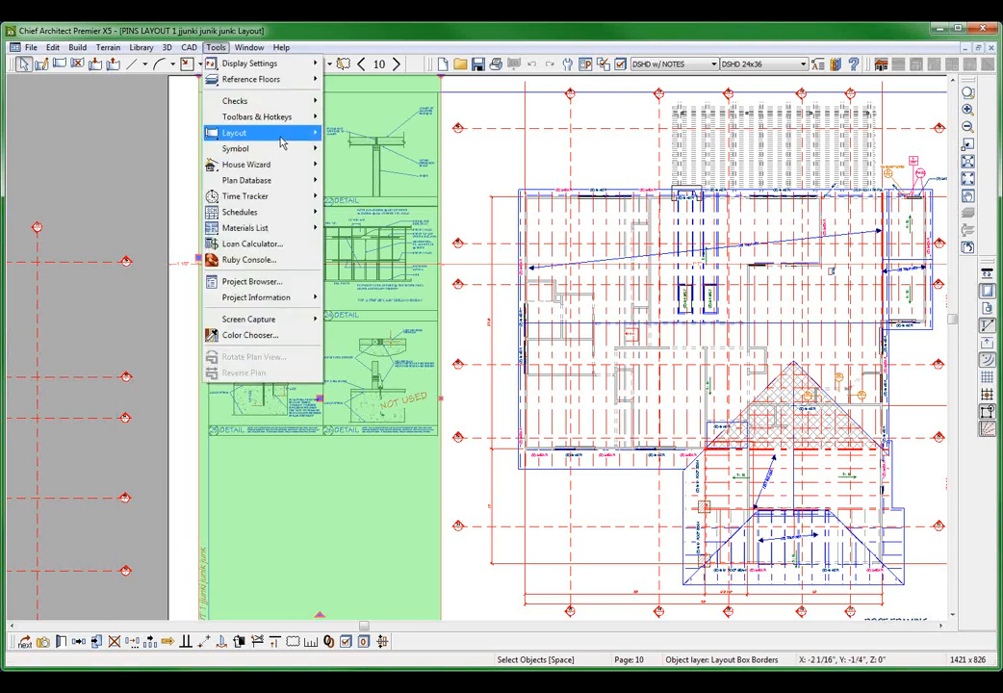
mouse_move(245, 133)
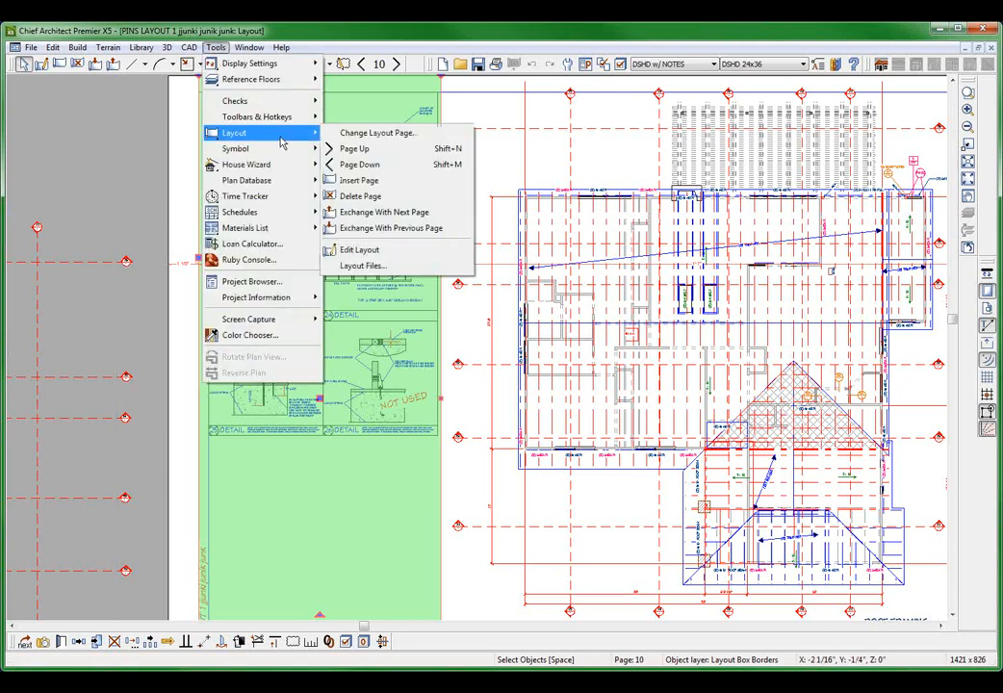
left_click(414, 270)
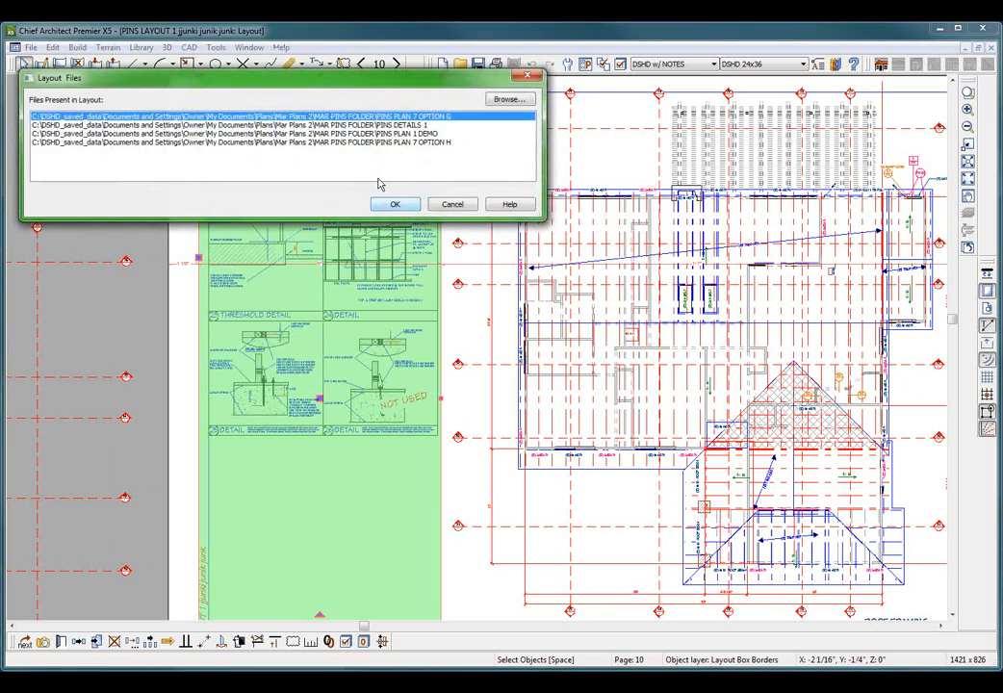
left_click(431, 134)
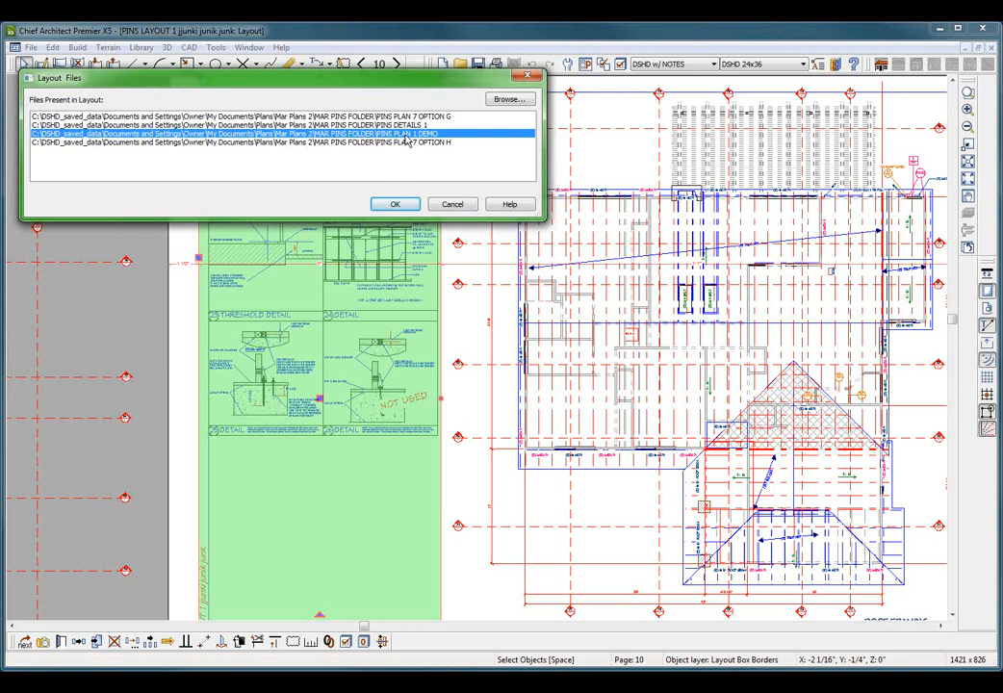
left_click(417, 125)
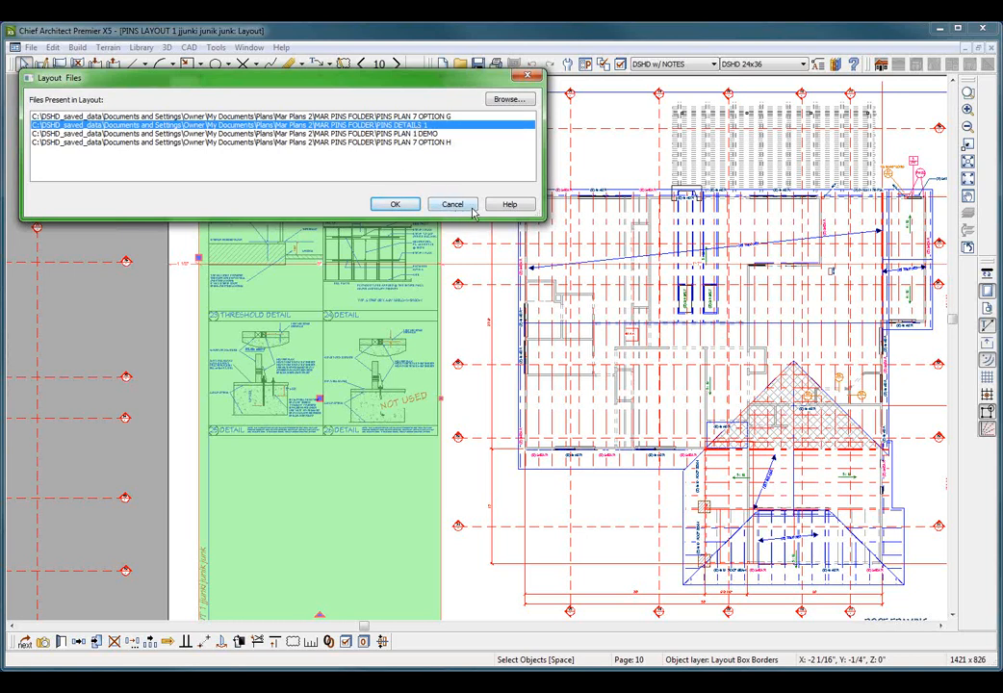
left_click(394, 204)
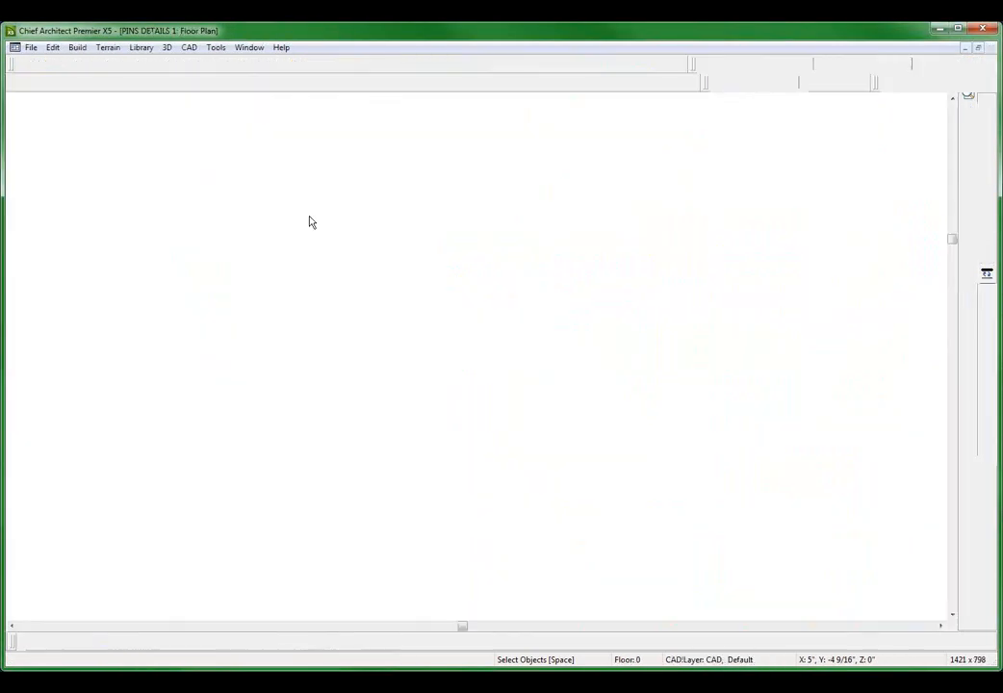
Look over the construction details on floor 2, go down to floor 0 and select its large rectangular sheet border.
scroll(534, 222, "down", 10)
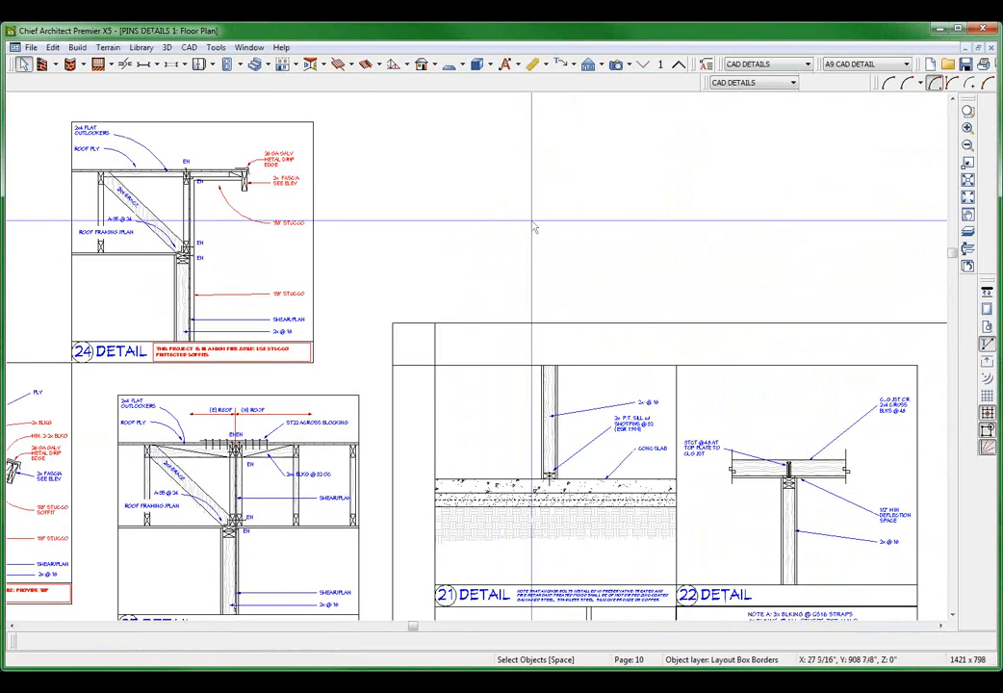
left_click(677, 64)
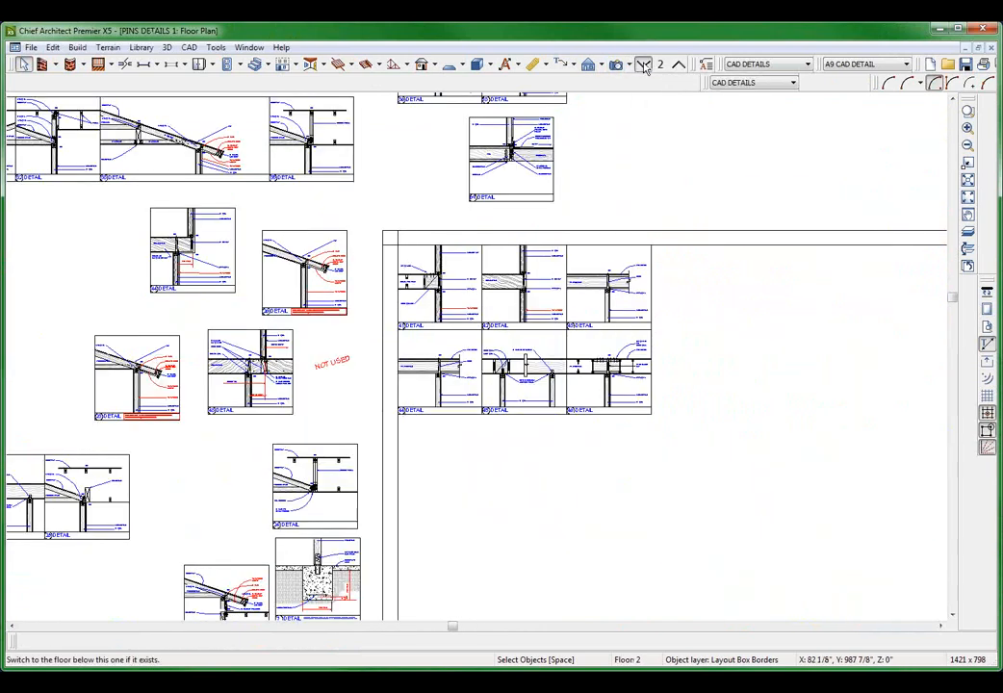
left_click(644, 65)
left_click(644, 64)
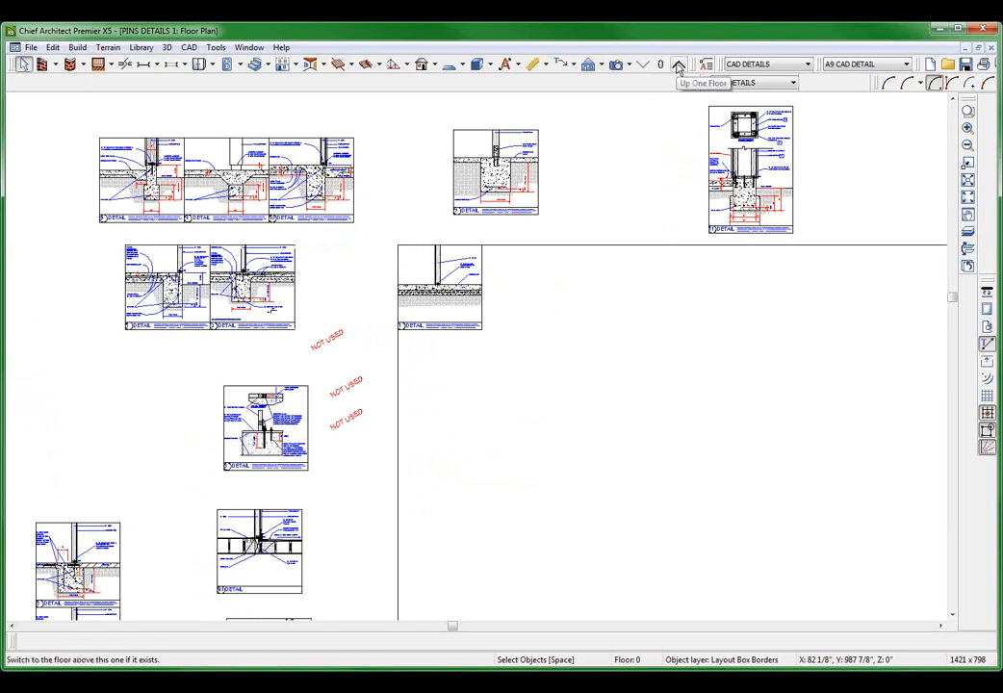
scroll(493, 360, "down", 1)
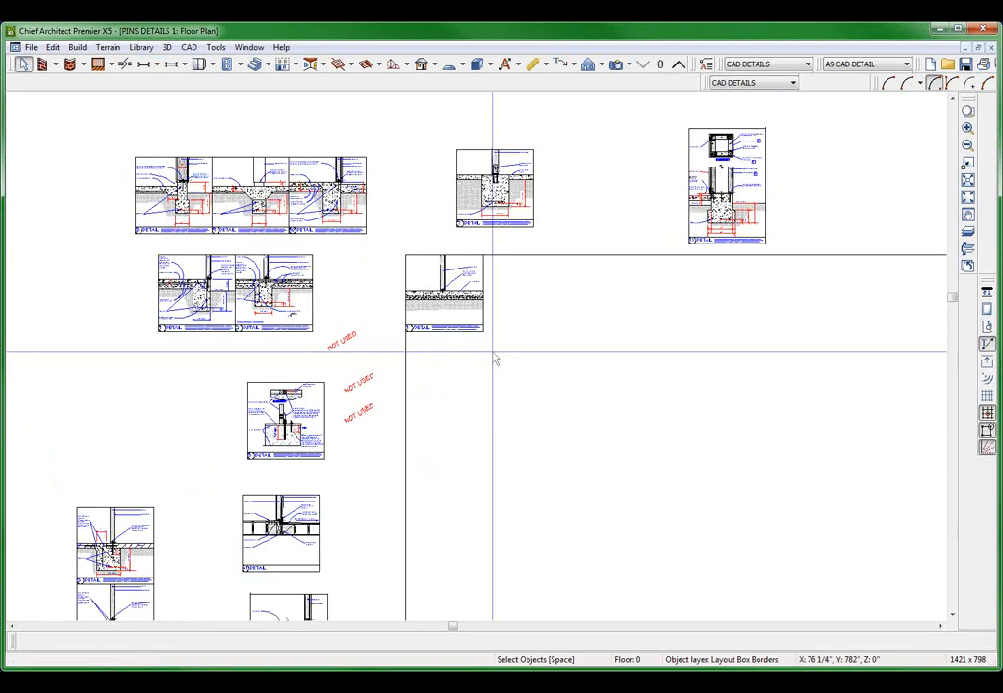
scroll(493, 360, "down", 4)
left_click(476, 263)
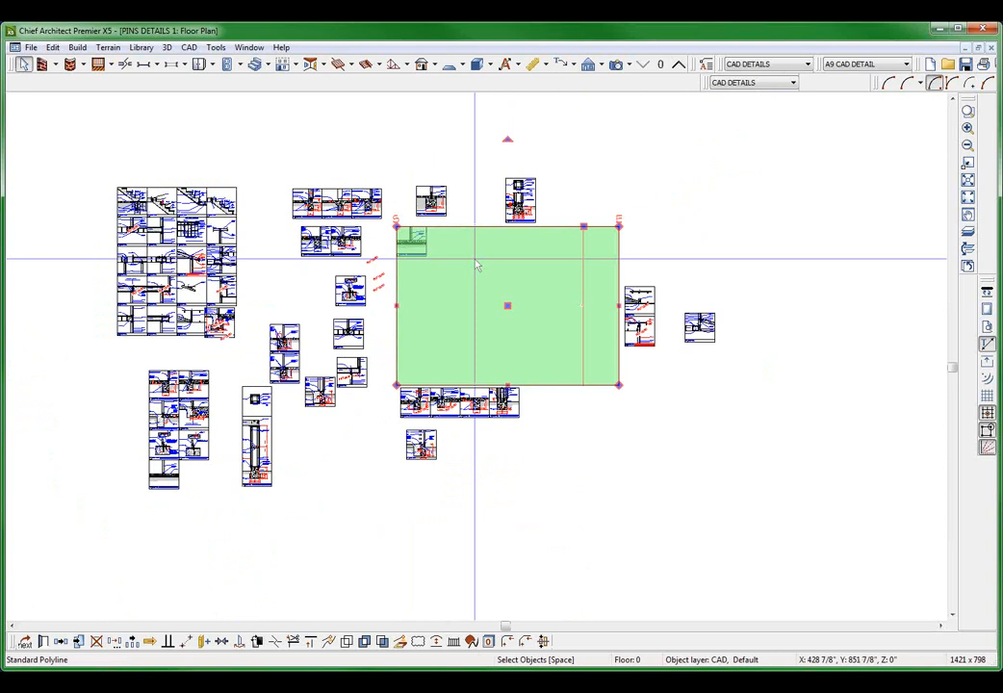
scroll(475, 264, "up", 3)
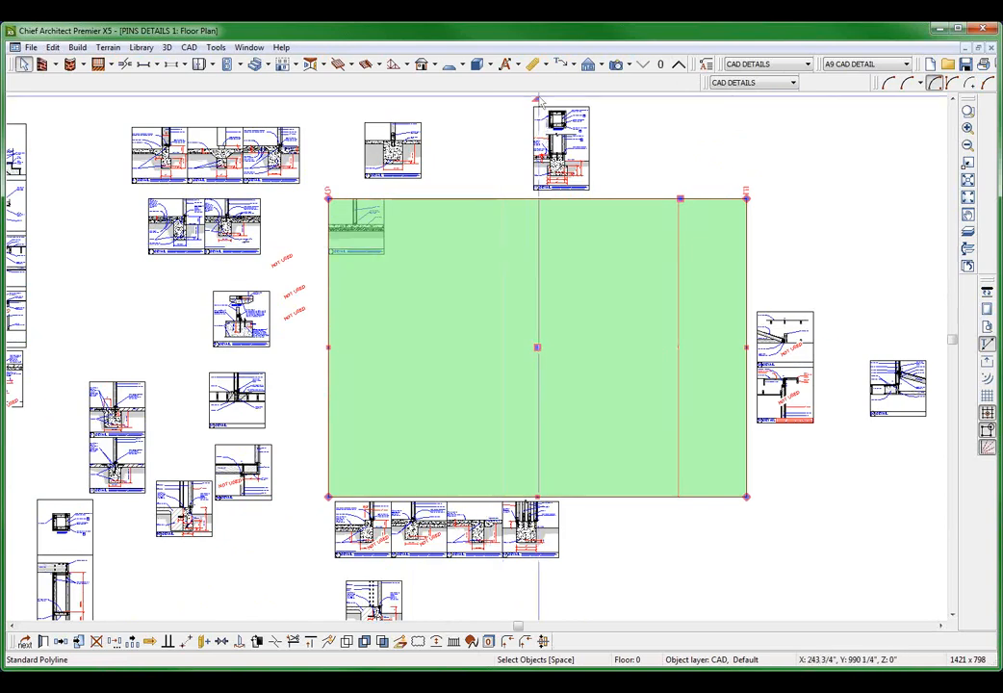
Move the tall column footing detail point to point so its upper-left corner snaps to the lower-left corner of the sheet's first detail.
left_click_drag(510, 93, 693, 289)
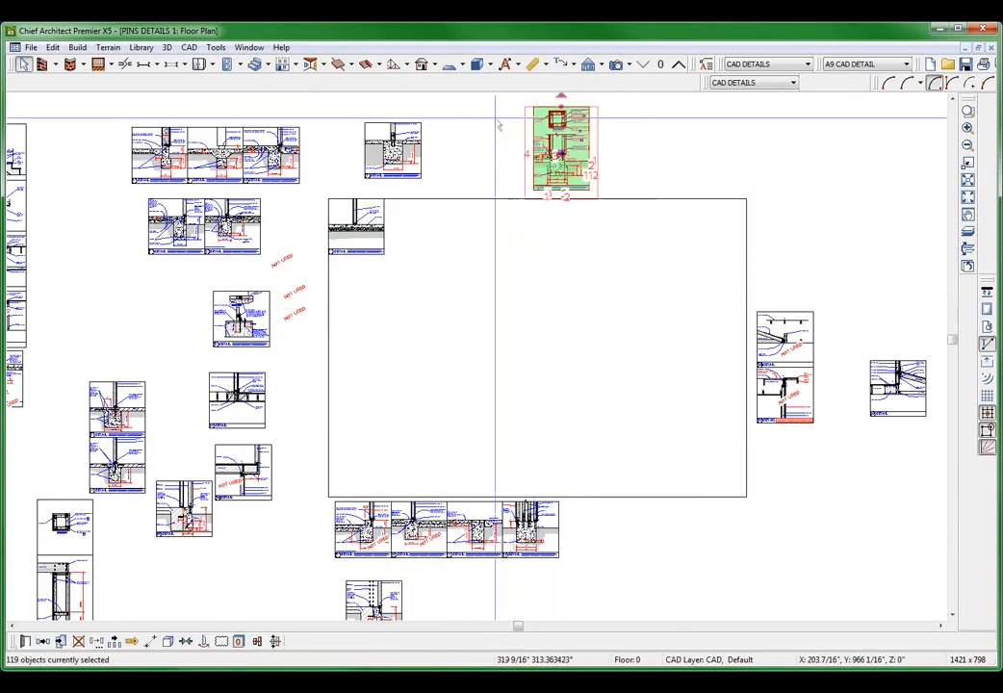
key("2")
left_click(534, 106)
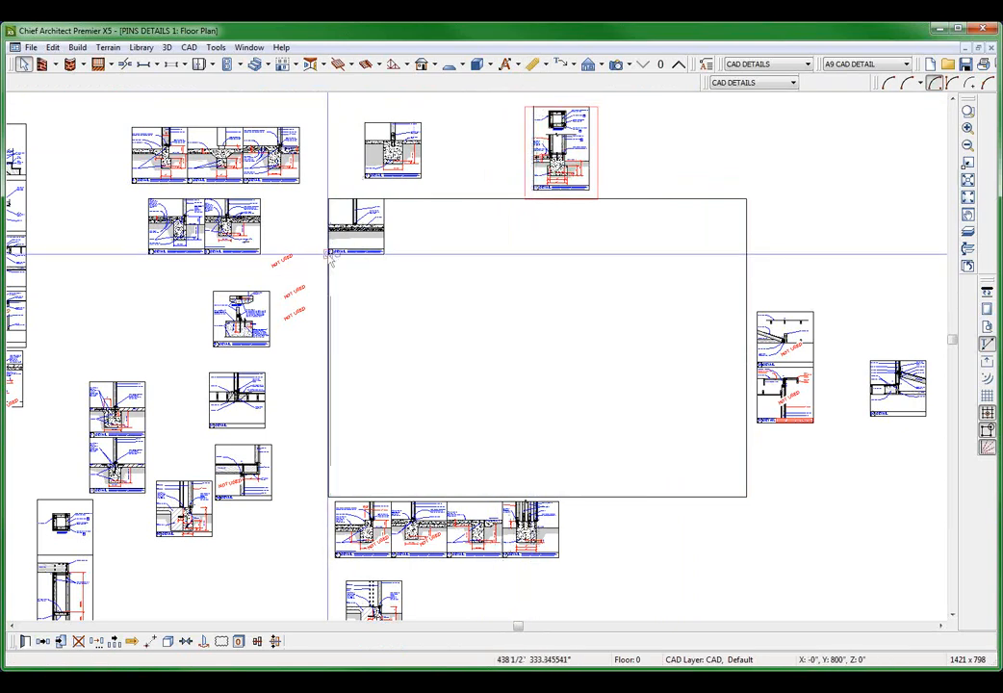
left_click(330, 255)
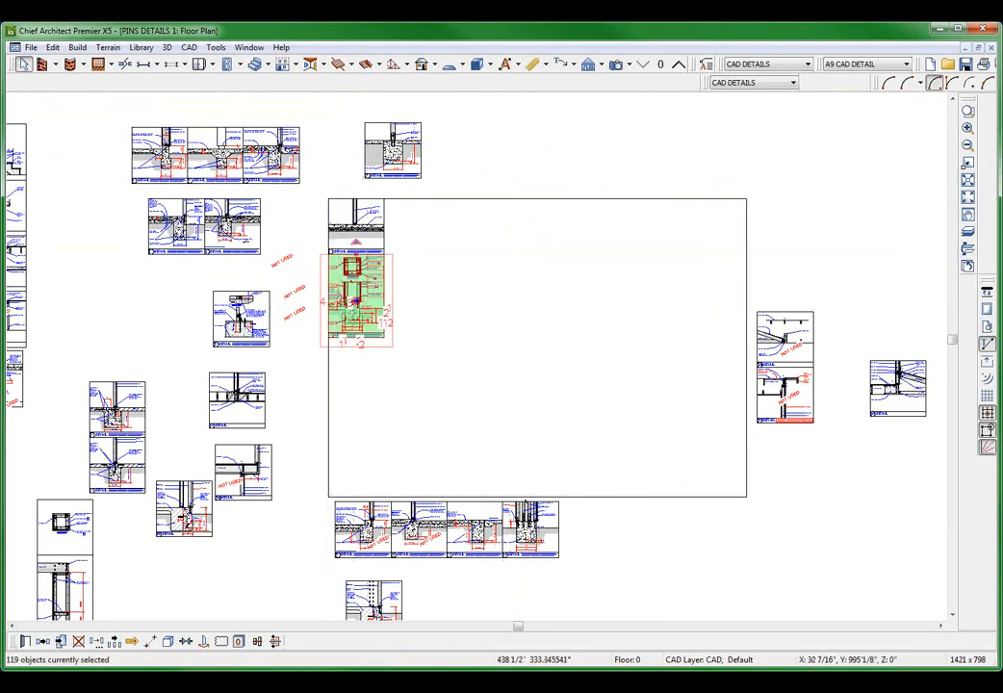
Move the single footing detail above the sheet point to point so its upper-left corner meets the column footing detail's lower-right corner.
left_click_drag(348, 118, 486, 188)
key("2")
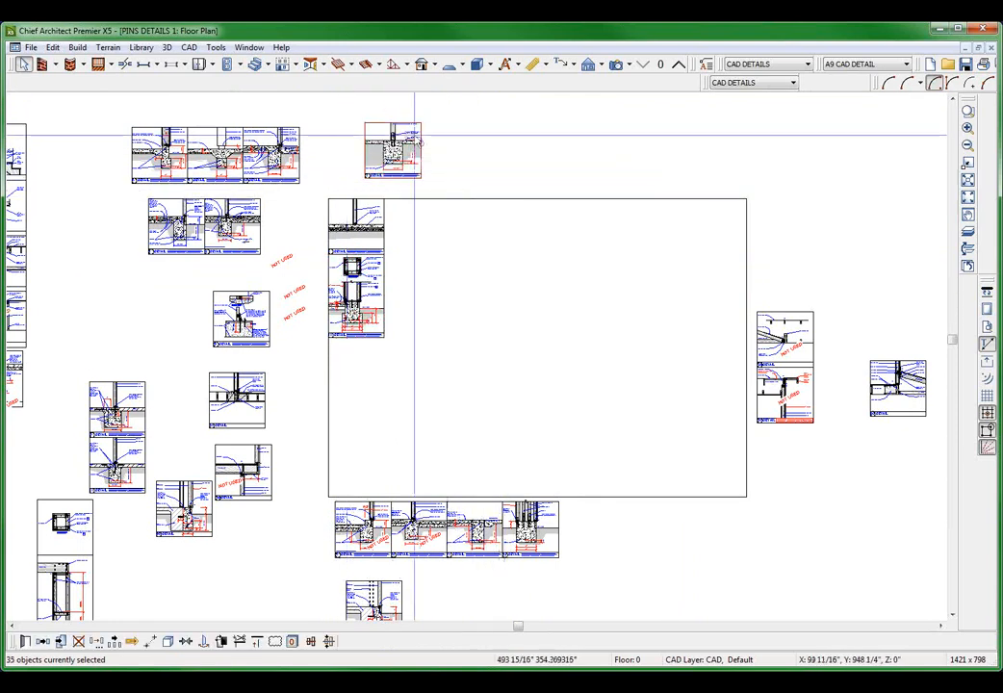
left_click(366, 122)
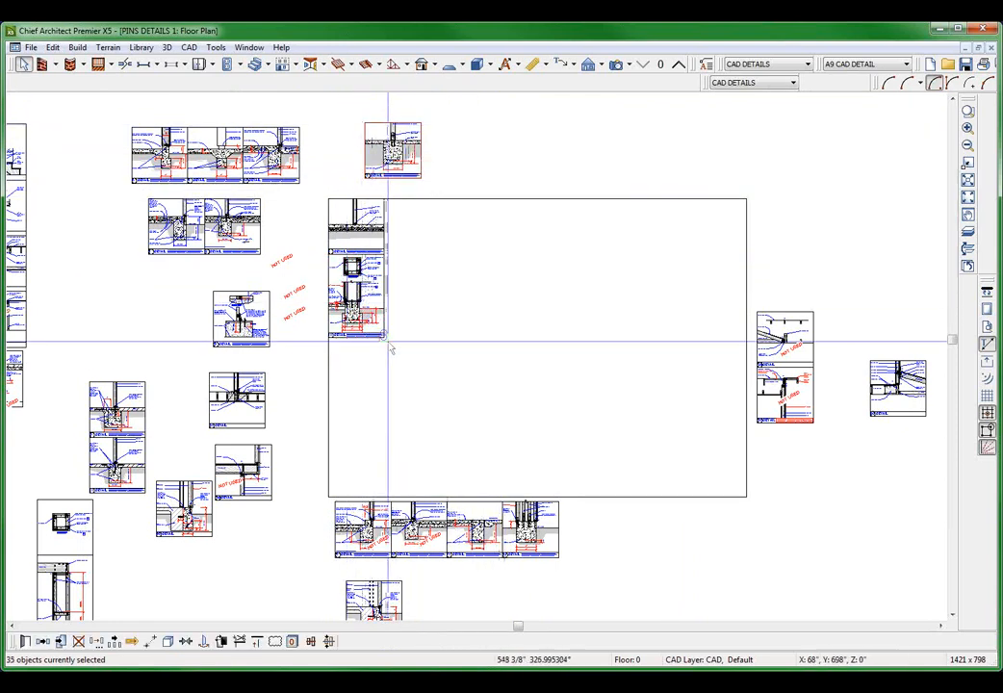
left_click(384, 337)
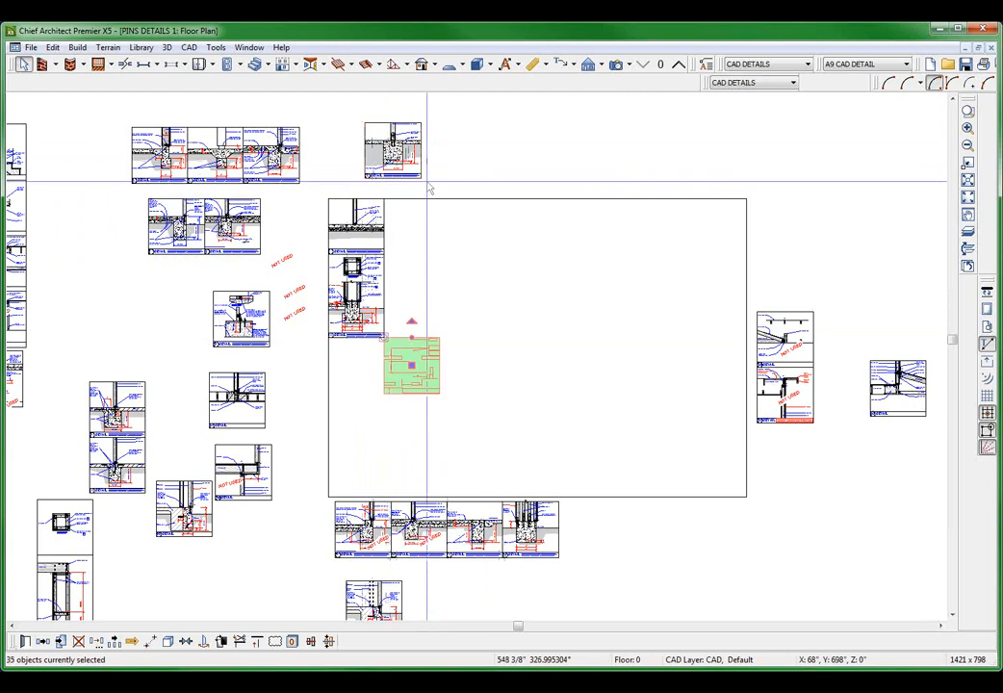
key("Escape")
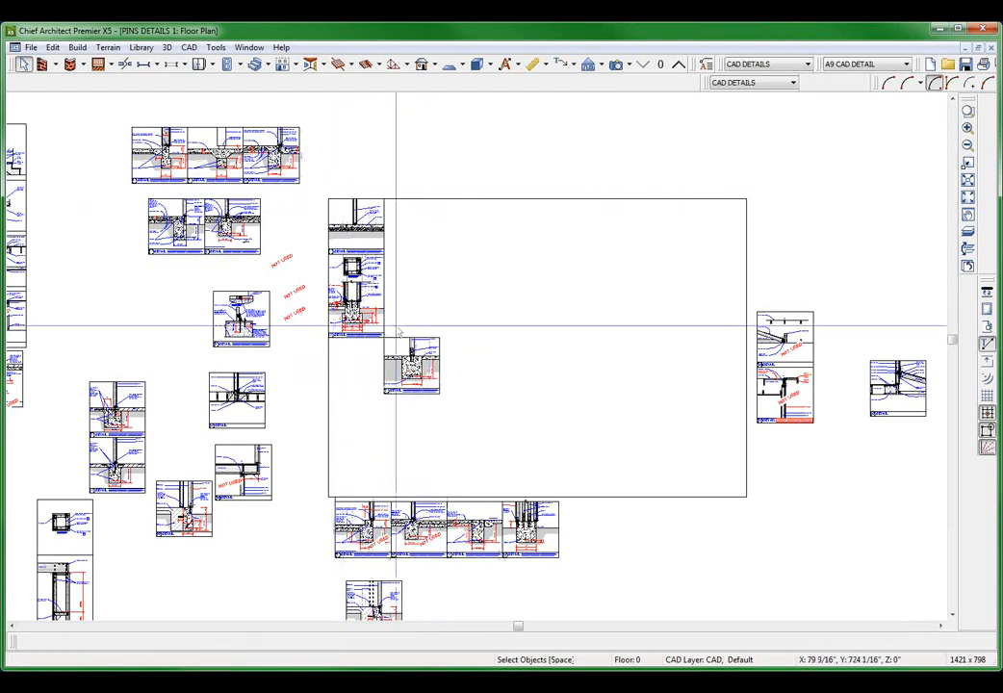
Return to the PINS LAYOUT 1 layout and view the details beside the roof framing plan on page 10.
left_click(248, 47)
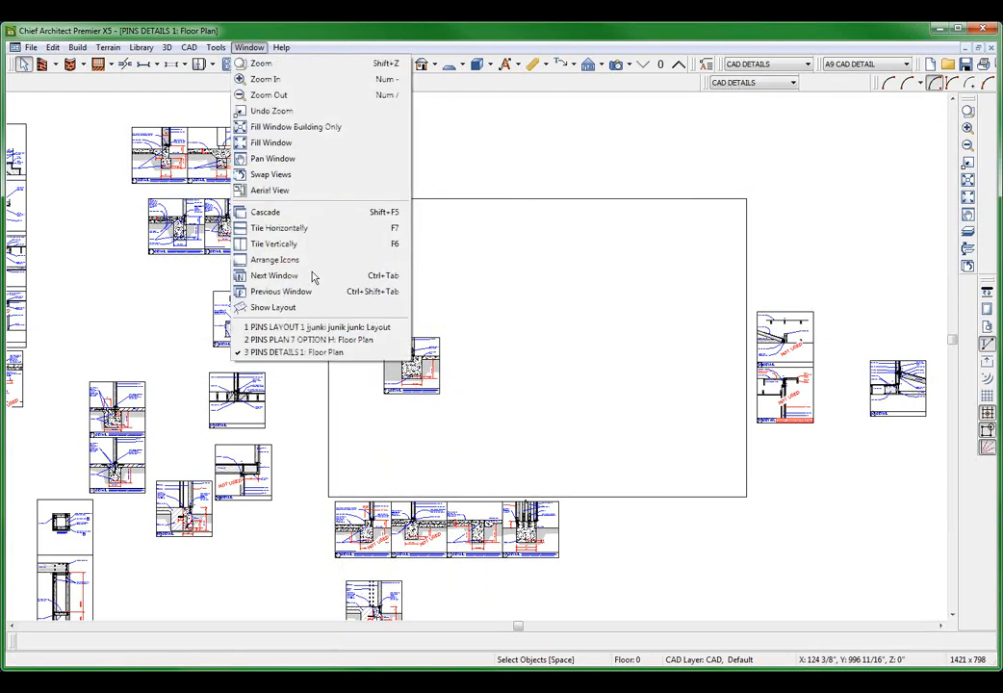
left_click(368, 329)
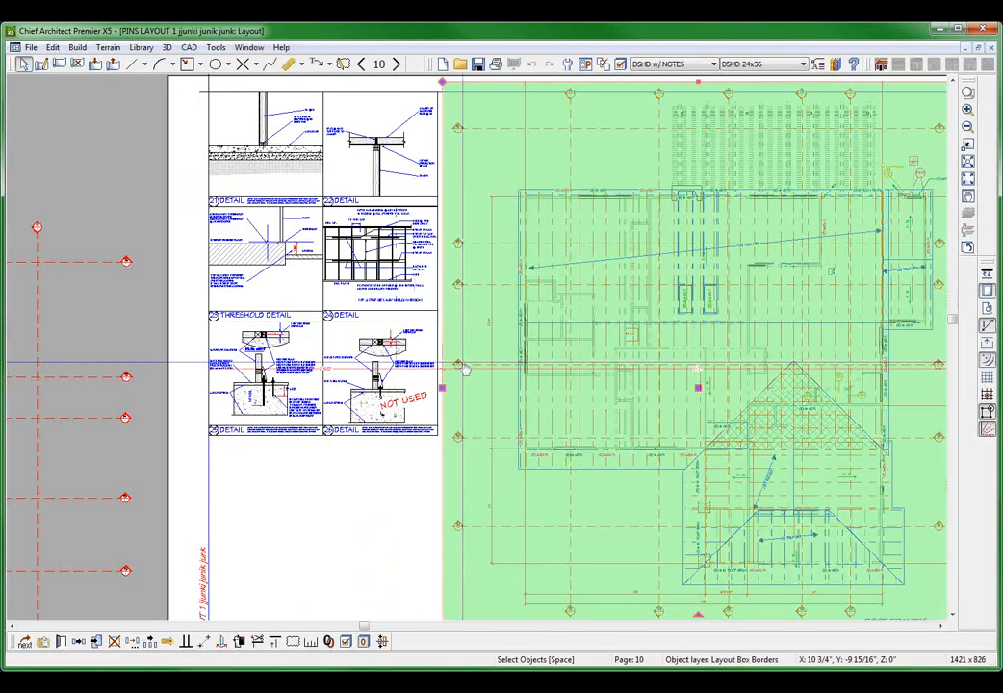
scroll(464, 366, "down", 2)
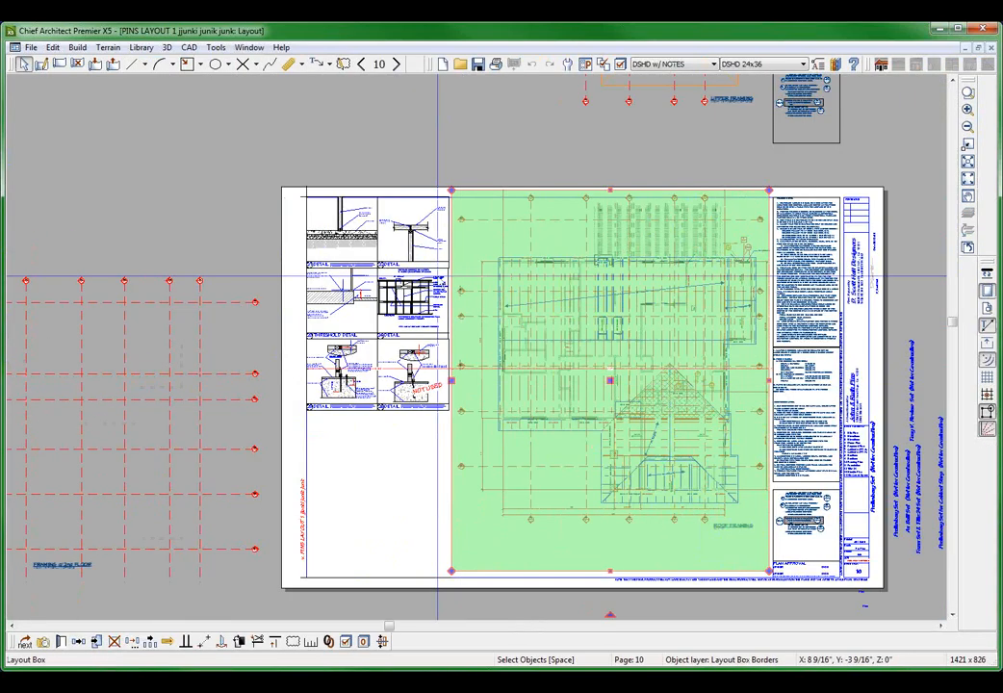
Go to layout page 11 and open the linked PINS DETAILS 1 file from the details box beside the foundation plan.
left_click(396, 63)
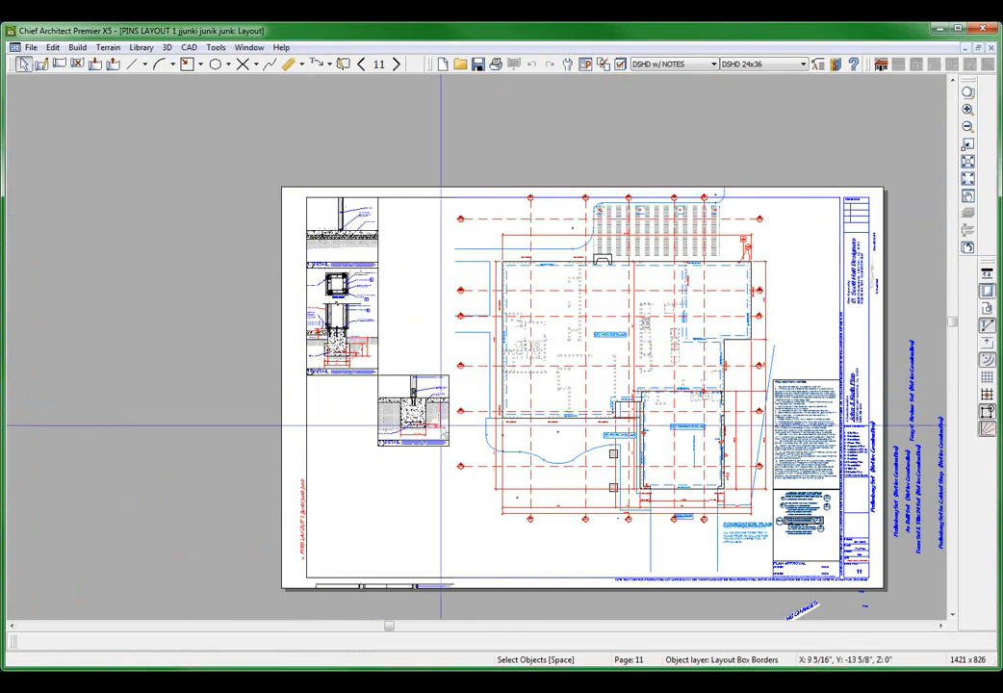
double_click(366, 311)
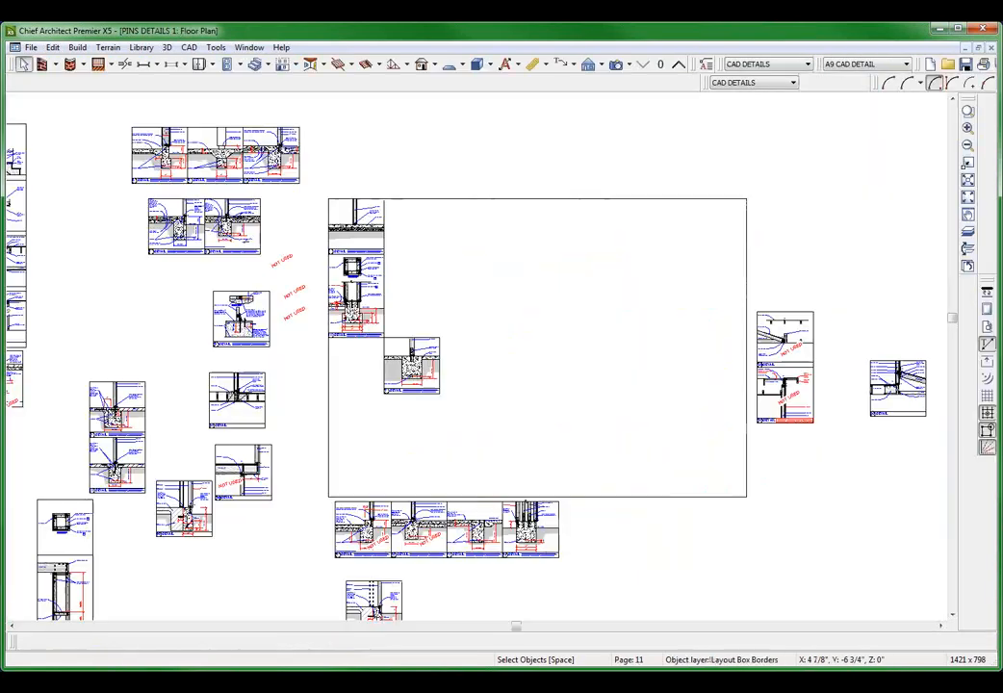
scroll(493, 202, "down", 3)
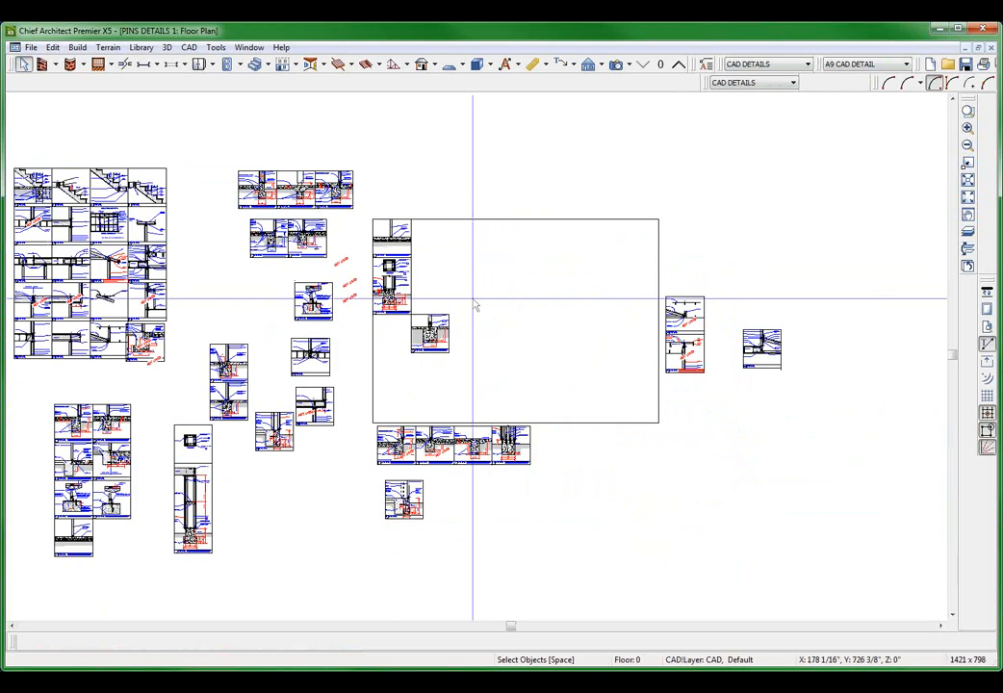
scroll(473, 305, "up", 2)
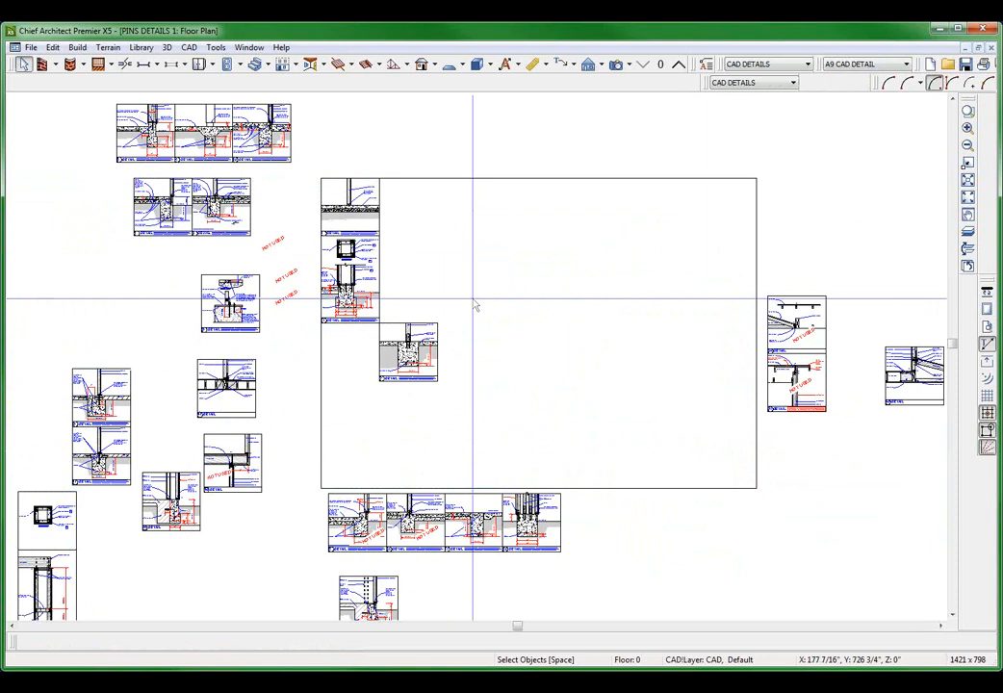
View a 3D full overview of the details file, examine the floor drain model, and return to the floor plan.
key("shift+o")
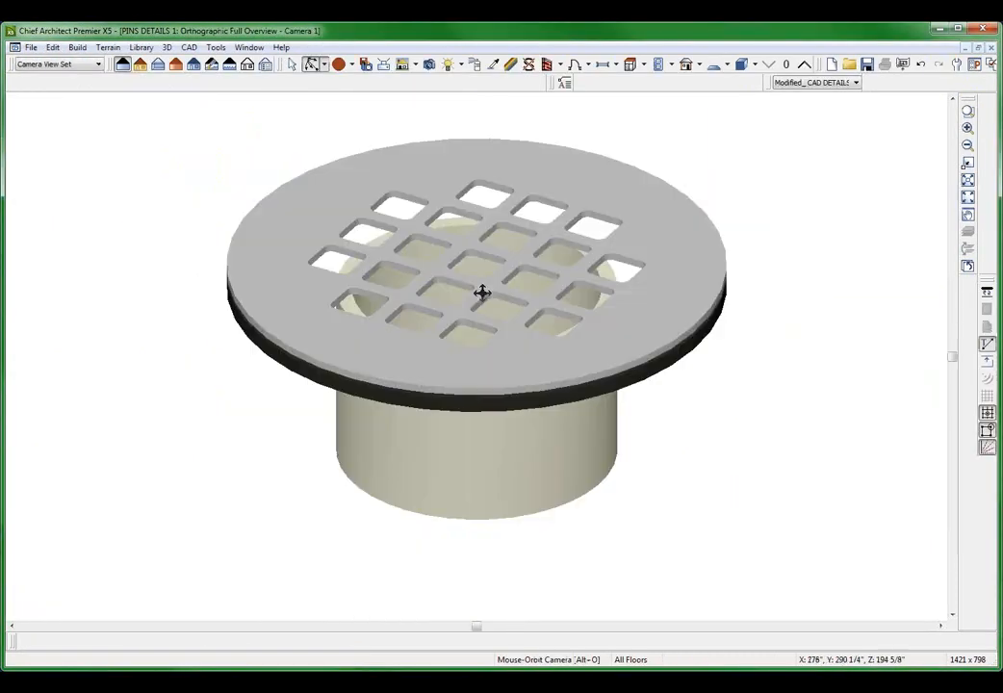
scroll(481, 292, "down", 6)
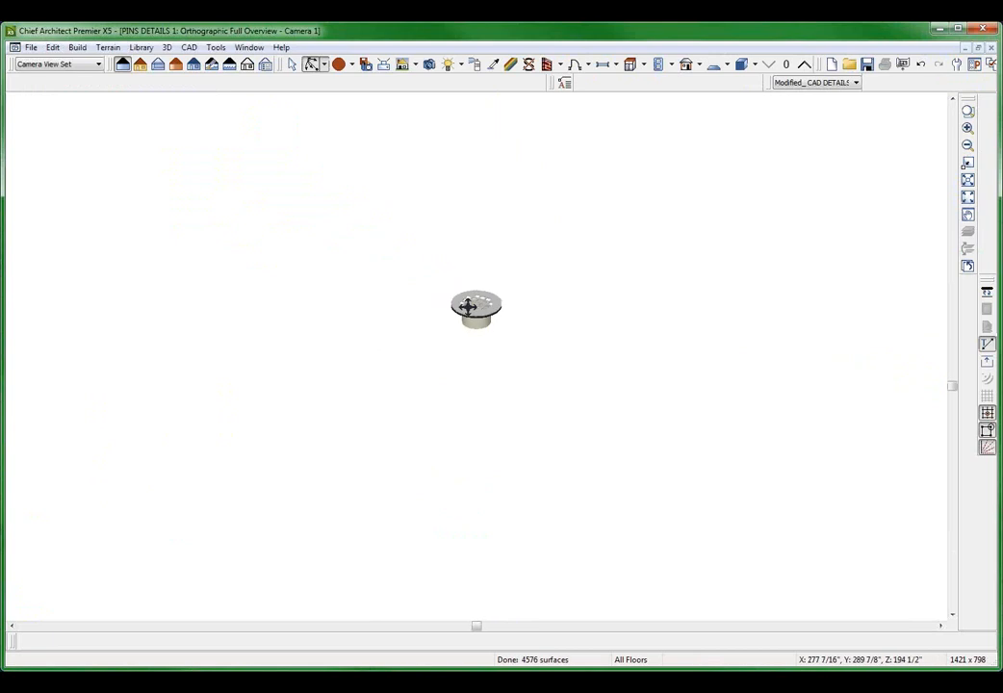
scroll(524, 286, "up", 5)
scroll(488, 323, "down", 2)
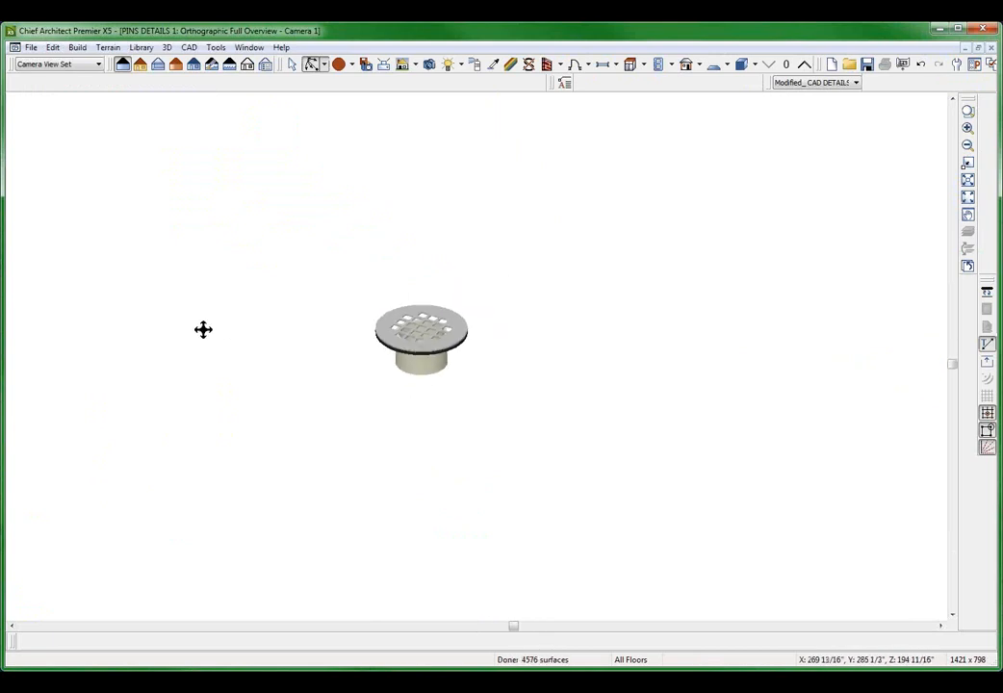
scroll(203, 329, "up", 2)
key("space")
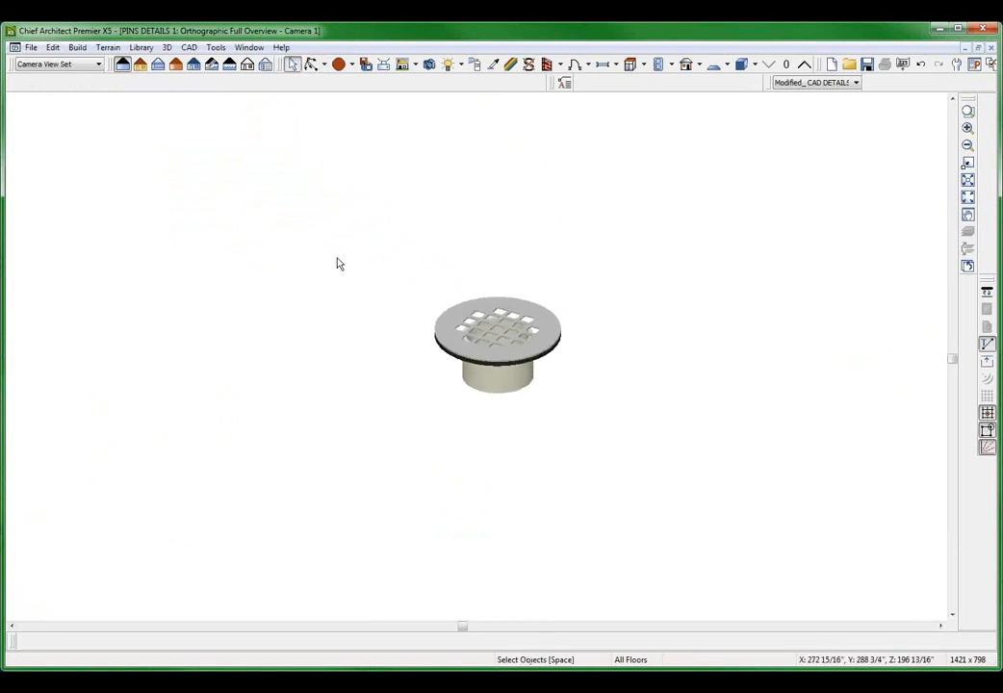
key("ctrl+Tab")
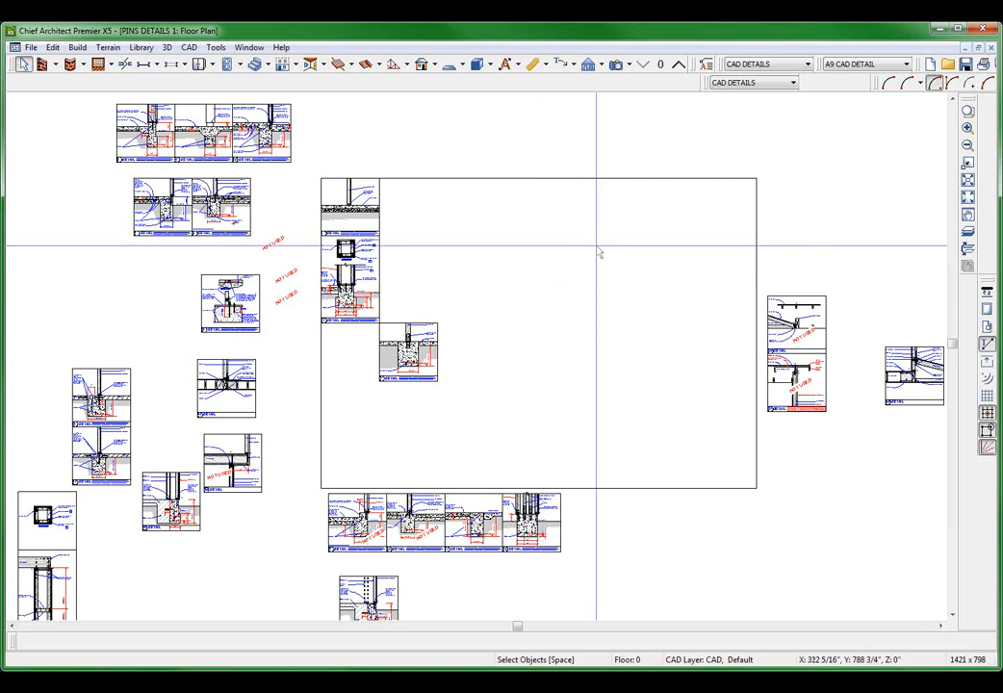
Browse the construction details stored on floors 1, 2 and 3, ending back on floor 2.
left_click(678, 64)
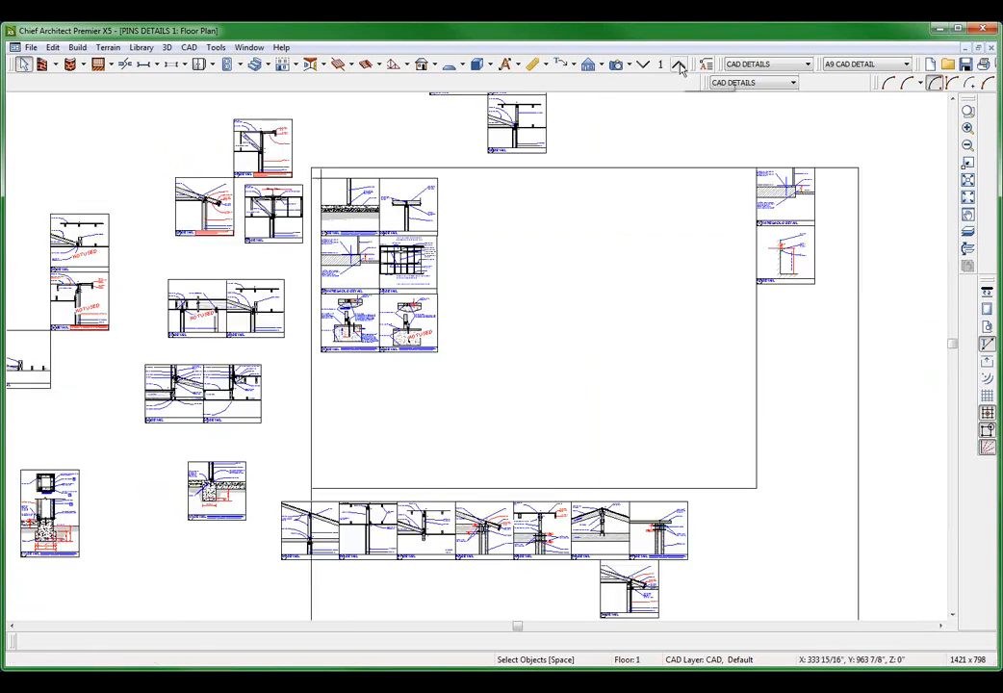
left_click(678, 64)
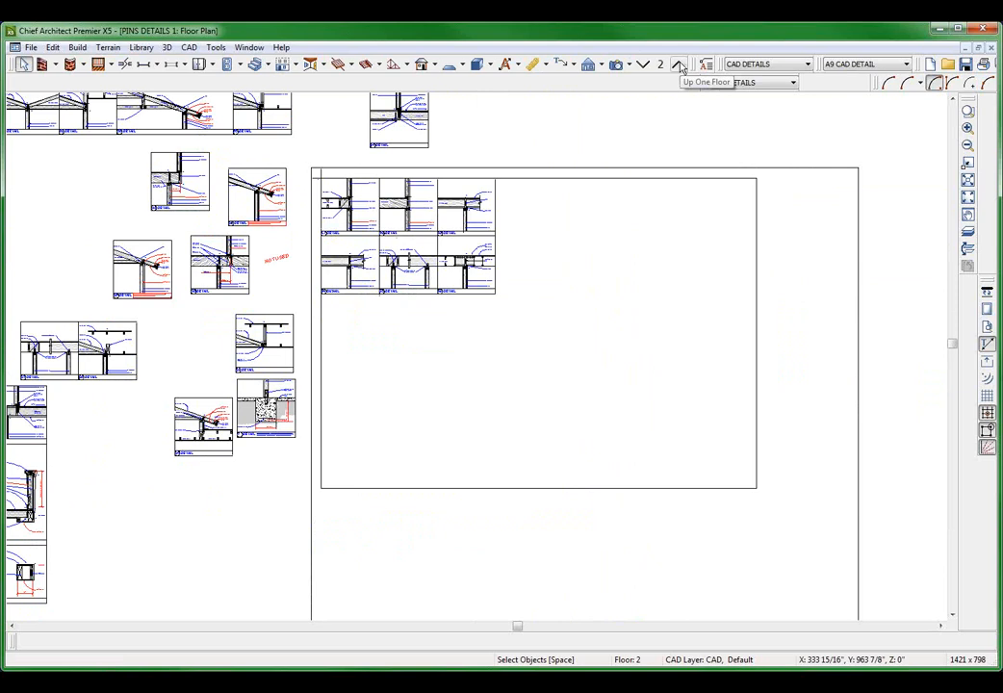
left_click(678, 65)
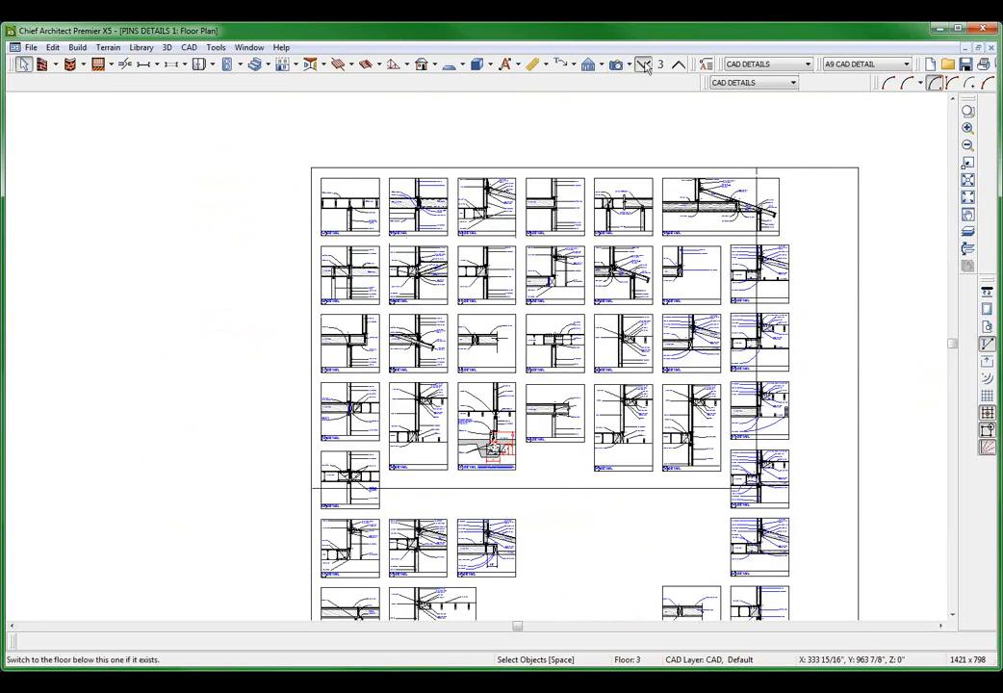
left_click(644, 64)
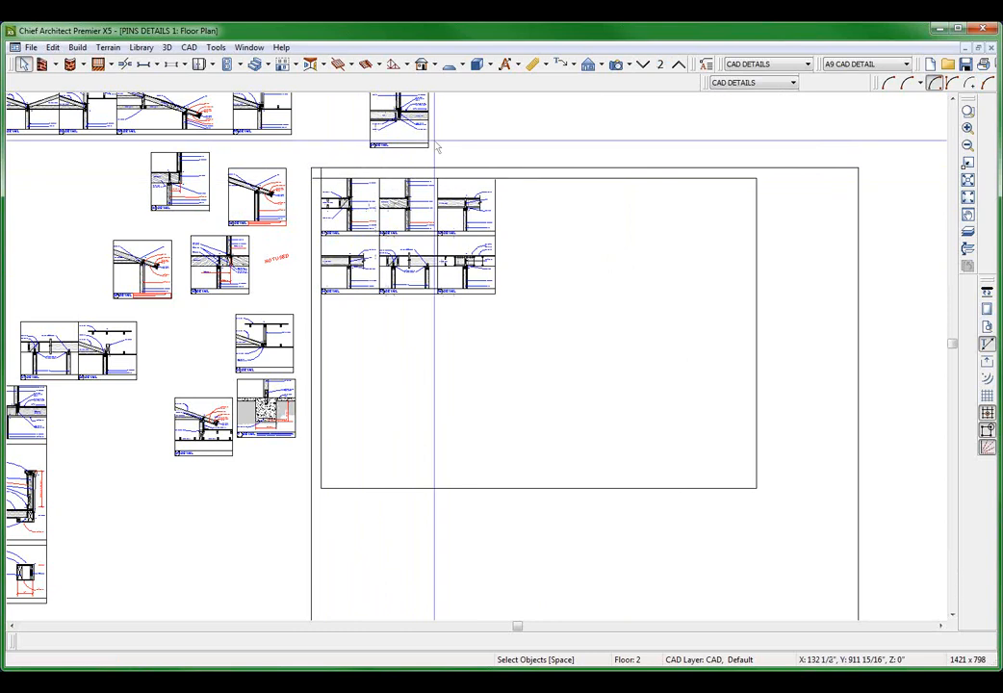
Go up to floor 3 and delete all the details inside the tall sheet border.
left_click(679, 66)
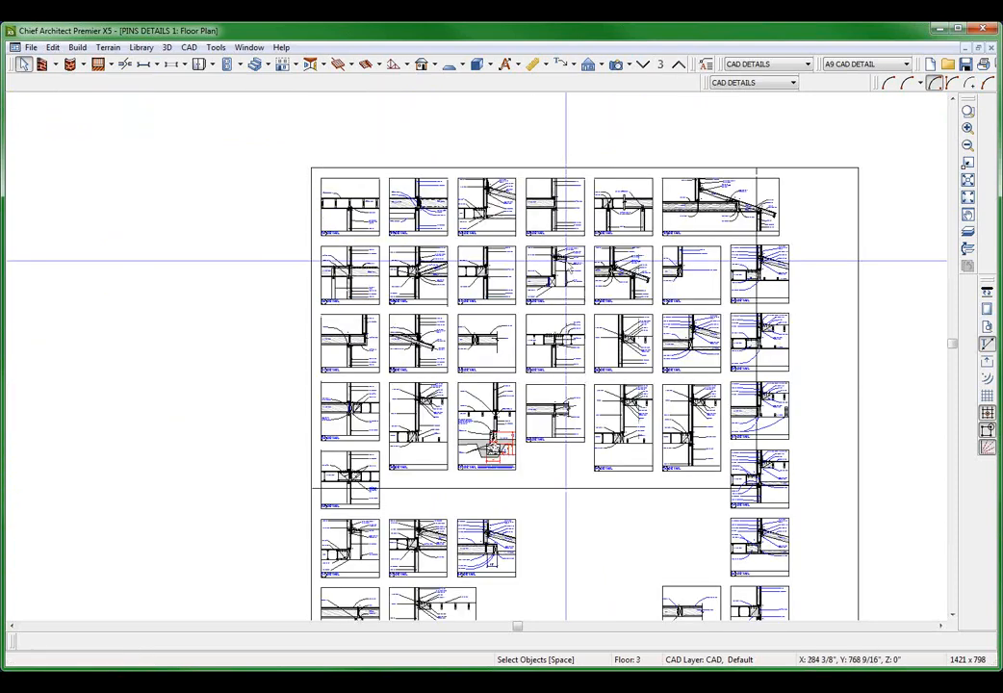
scroll(562, 263, "down", 5)
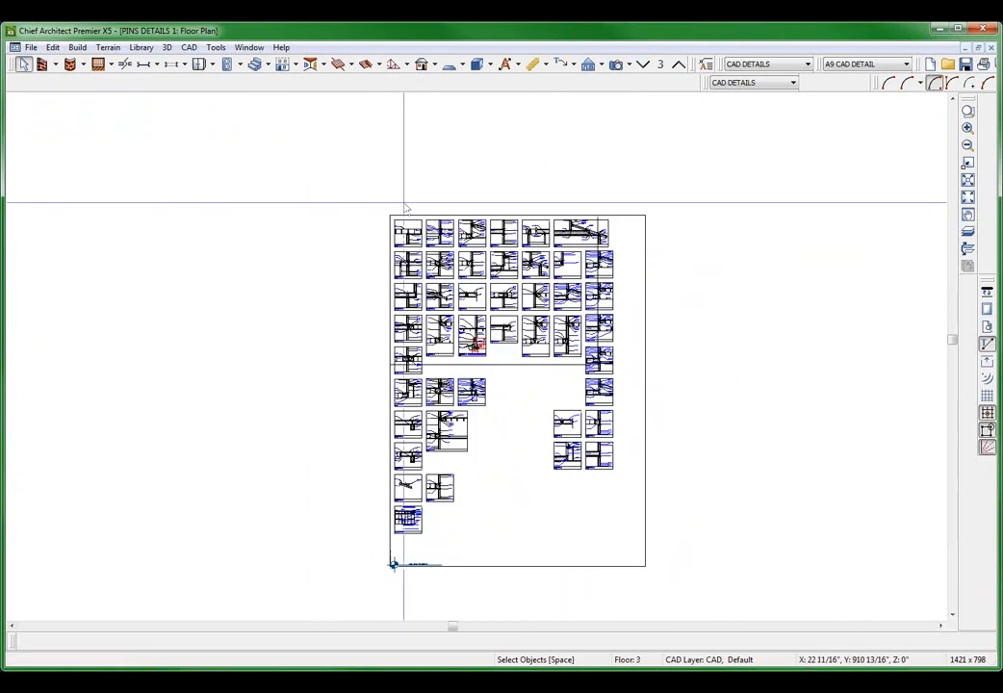
scroll(442, 174, "down", 1)
left_click_drag(326, 143, 589, 541)
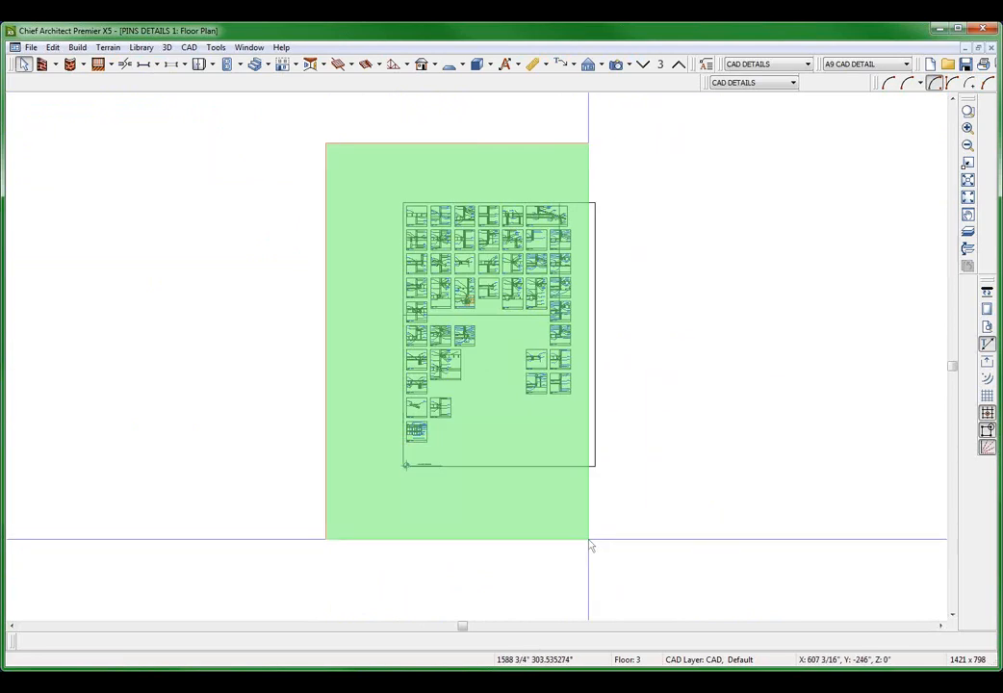
left_click_drag(590, 544, 589, 541)
key("Delete")
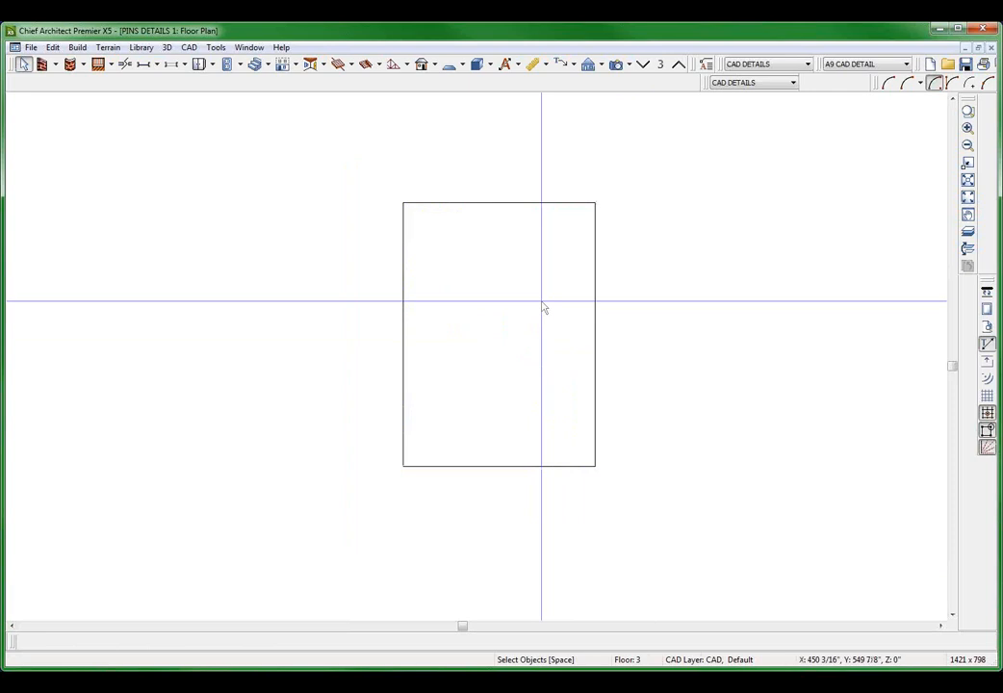
Go up to floor 4 and delete all the details inside the sheet border.
left_click(679, 64)
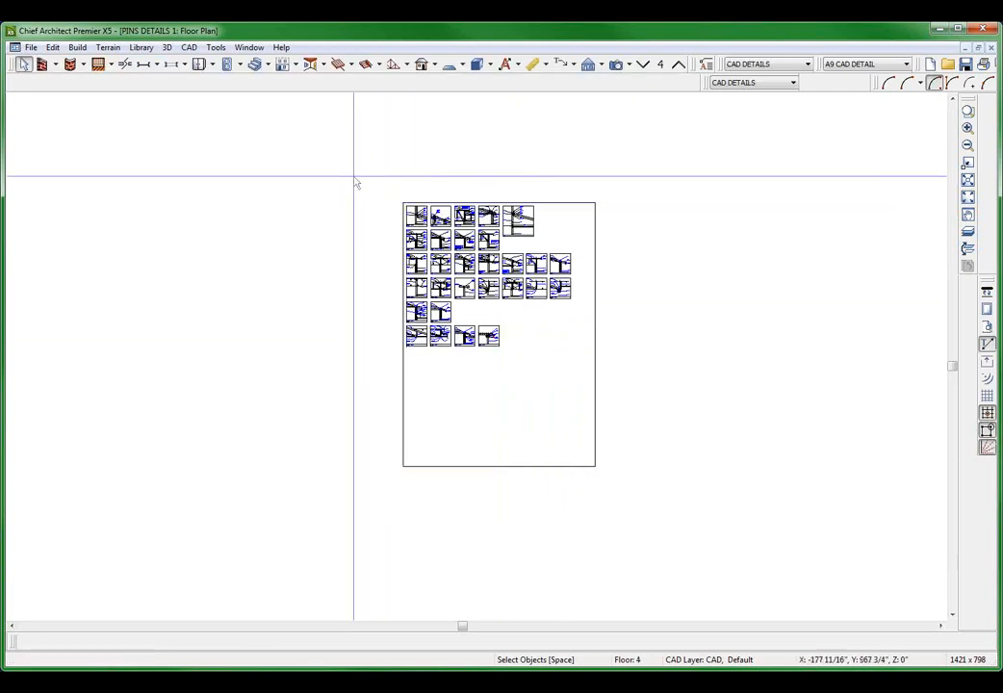
left_click_drag(334, 157, 687, 421)
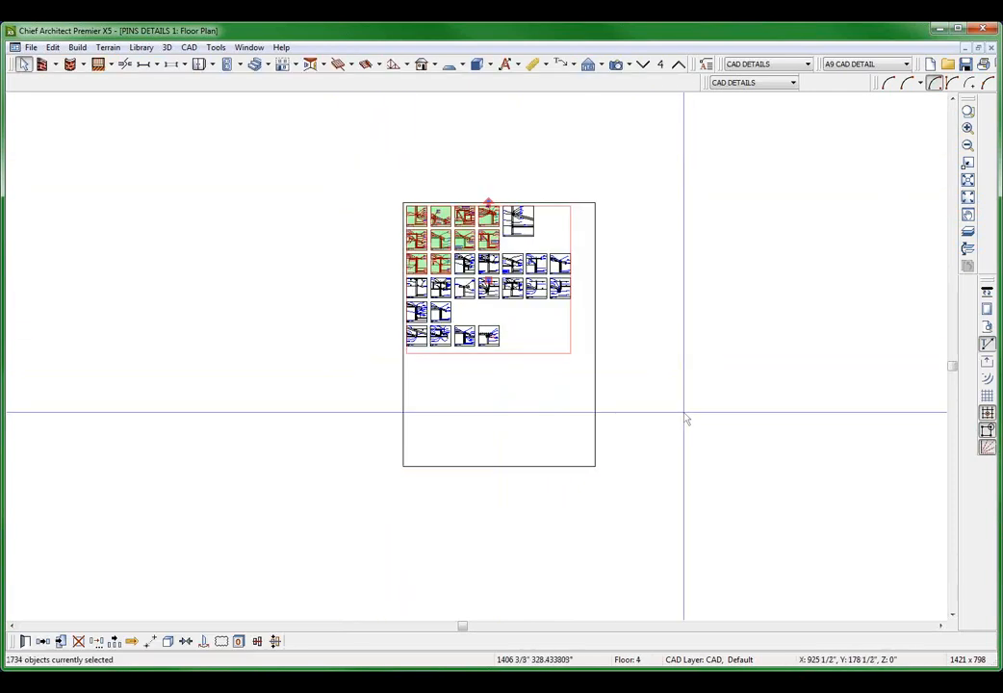
key("Delete")
scroll(571, 94, "up", 1)
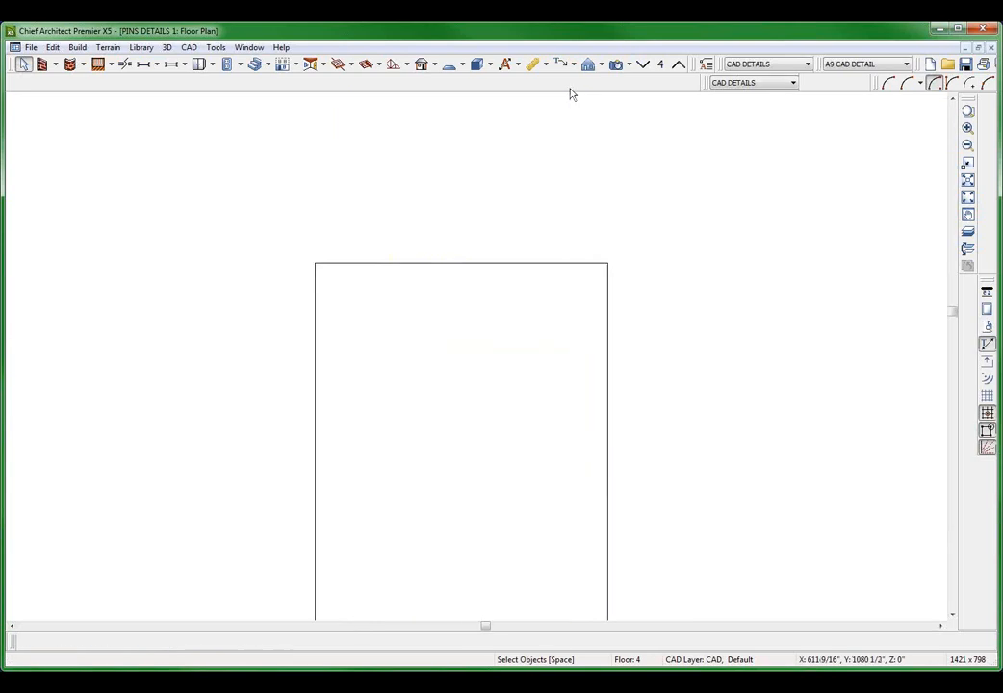
Go up to floor 5 and delete its three rows of details, keeping the sheet border.
left_click(678, 64)
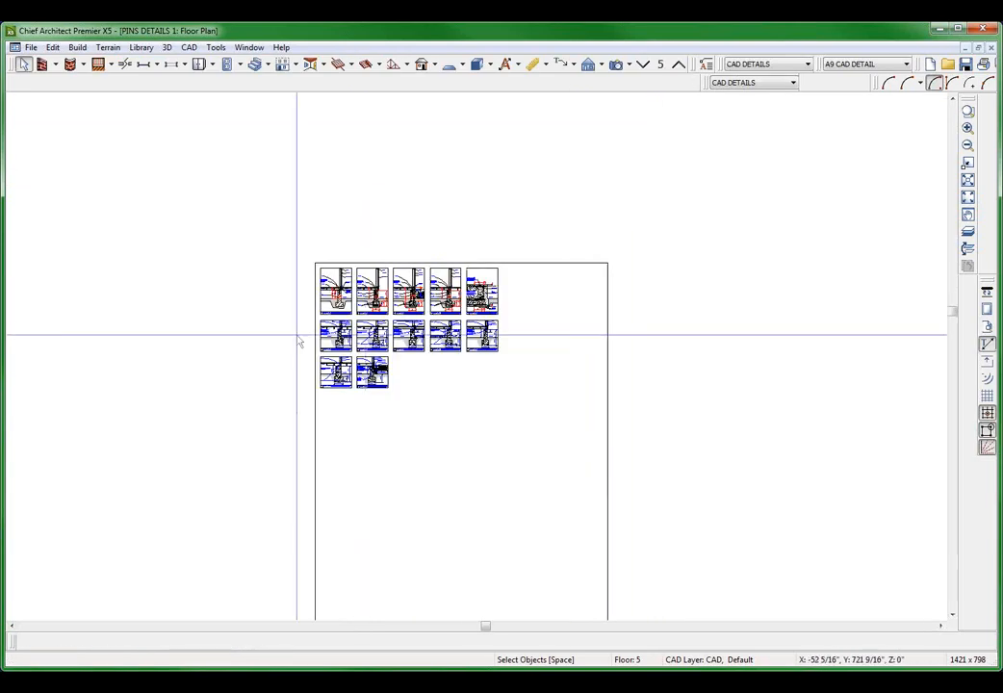
left_click_drag(253, 235, 569, 419)
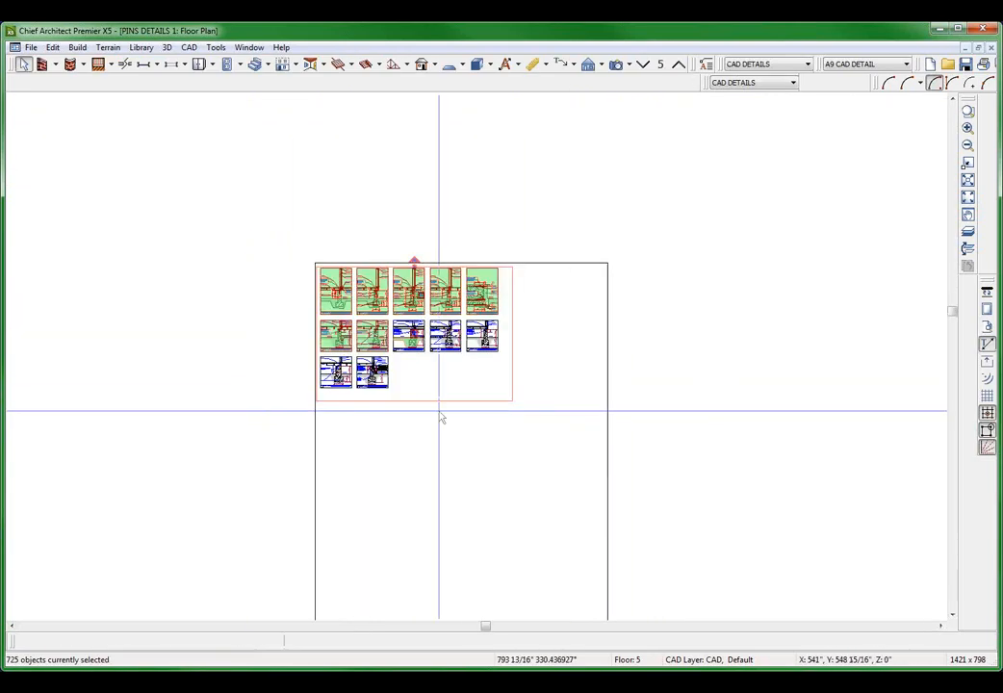
key("Delete")
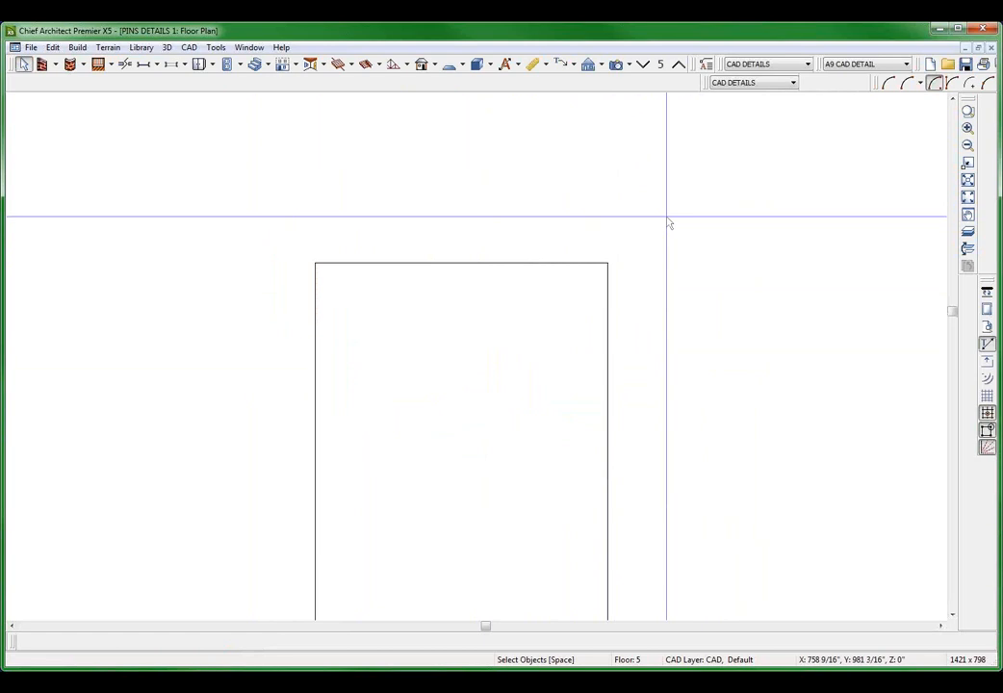
Skip past floor 6 to floor 7 and delete all the footing details inside the sheet border.
left_click(679, 65)
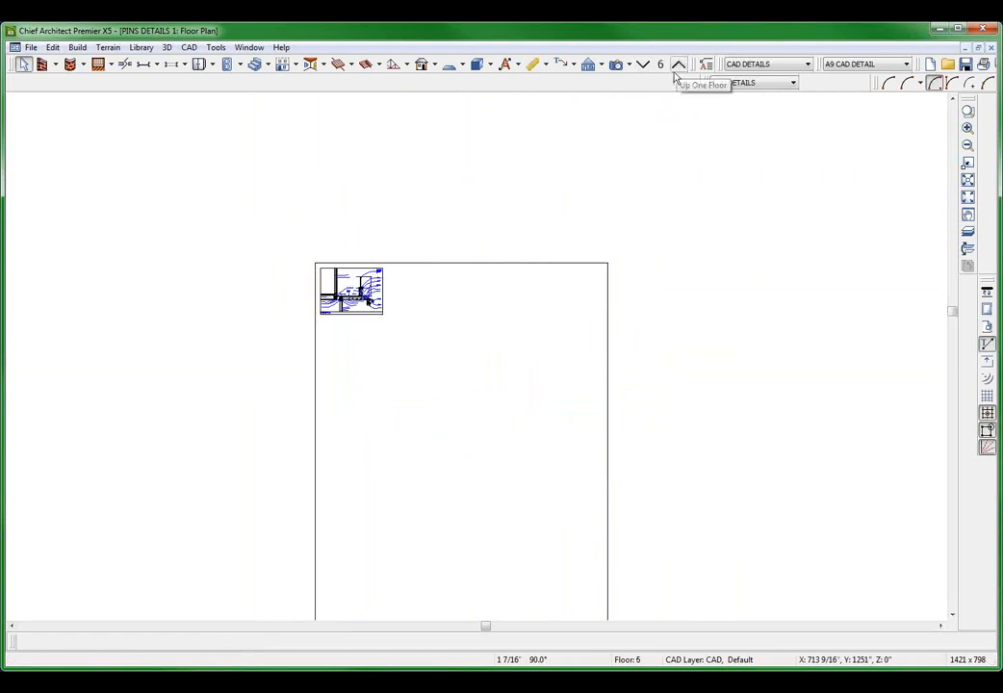
left_click(679, 66)
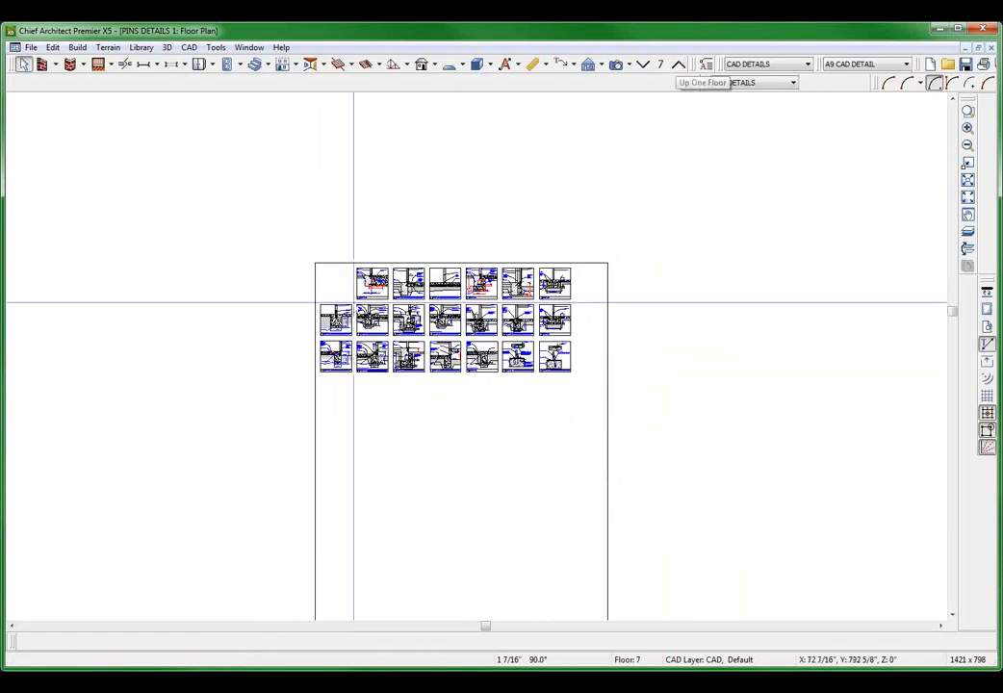
left_click_drag(252, 168, 667, 461)
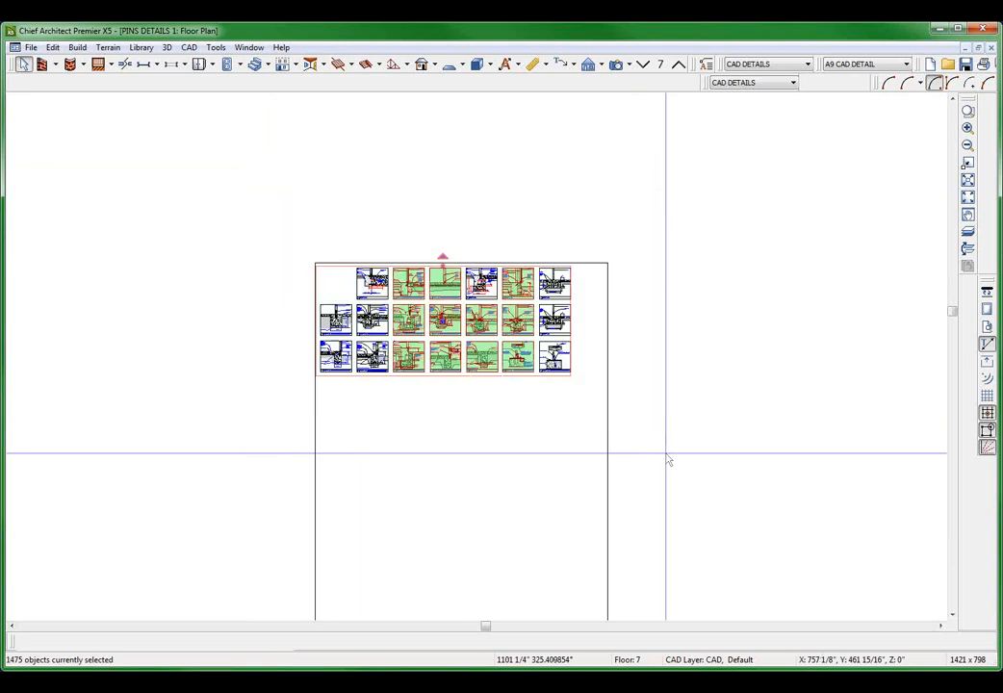
key("Delete")
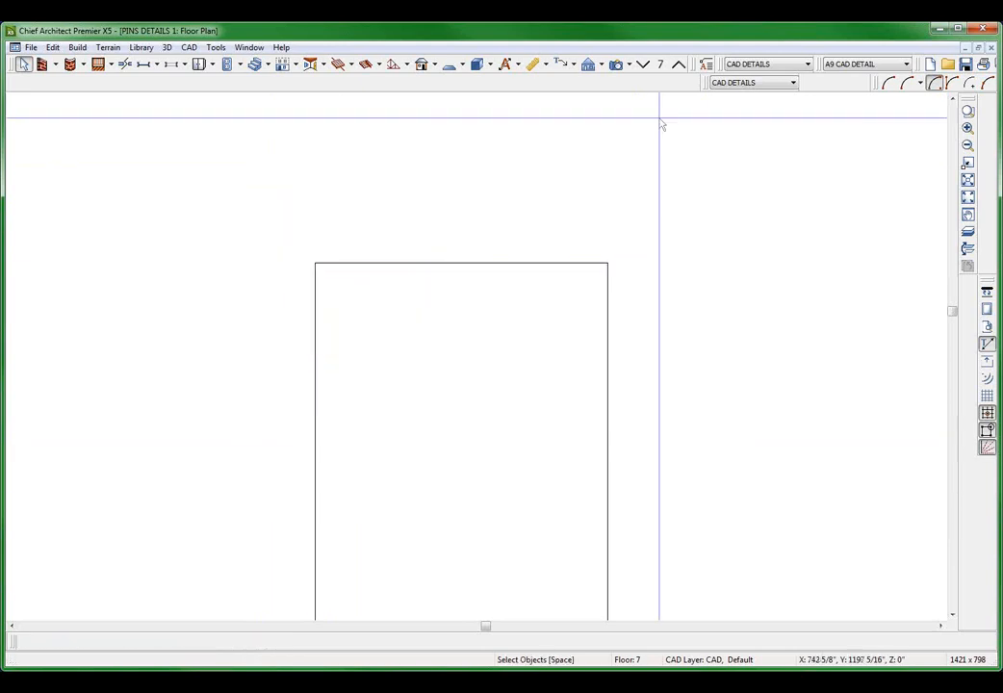
Go up to floor 8, select all of its stair details together, and clear the selection.
left_click(678, 65)
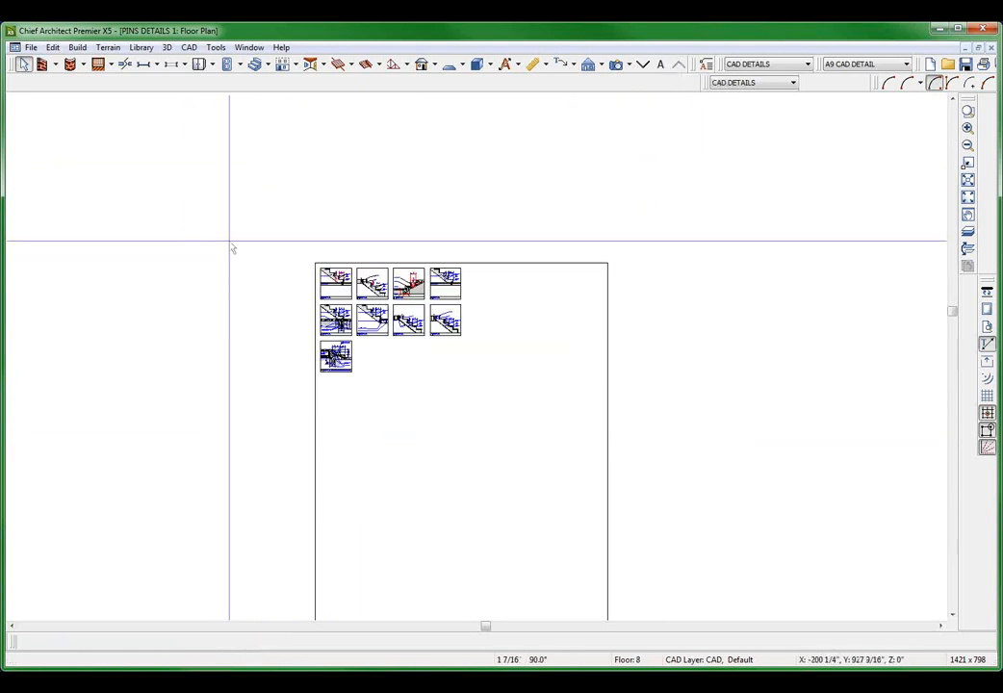
scroll(246, 243, "up", 2)
left_click_drag(257, 228, 632, 542)
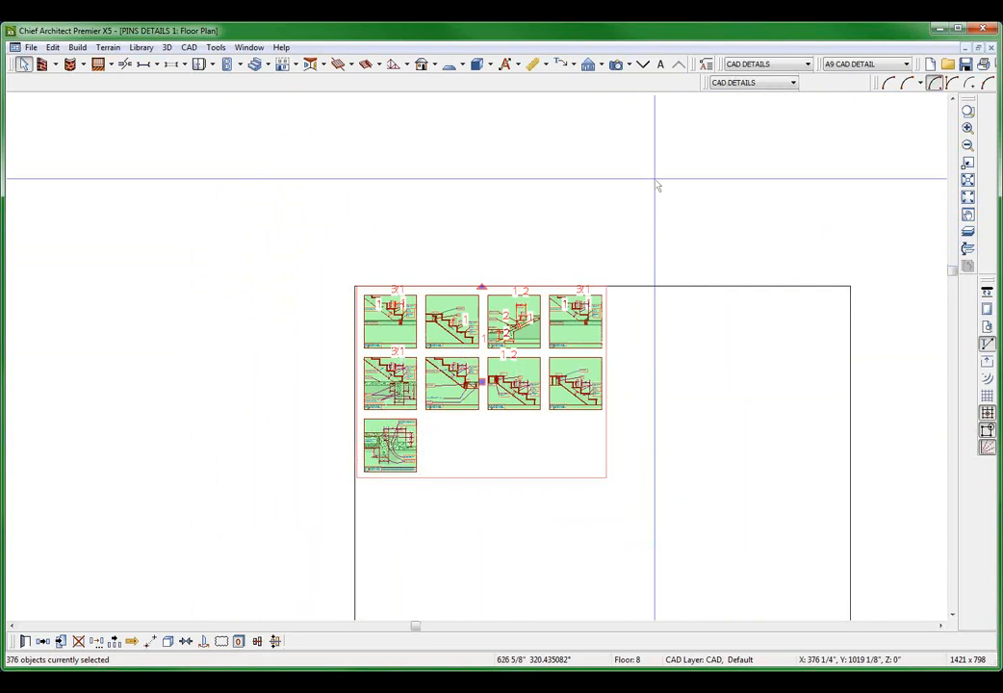
left_click(658, 173)
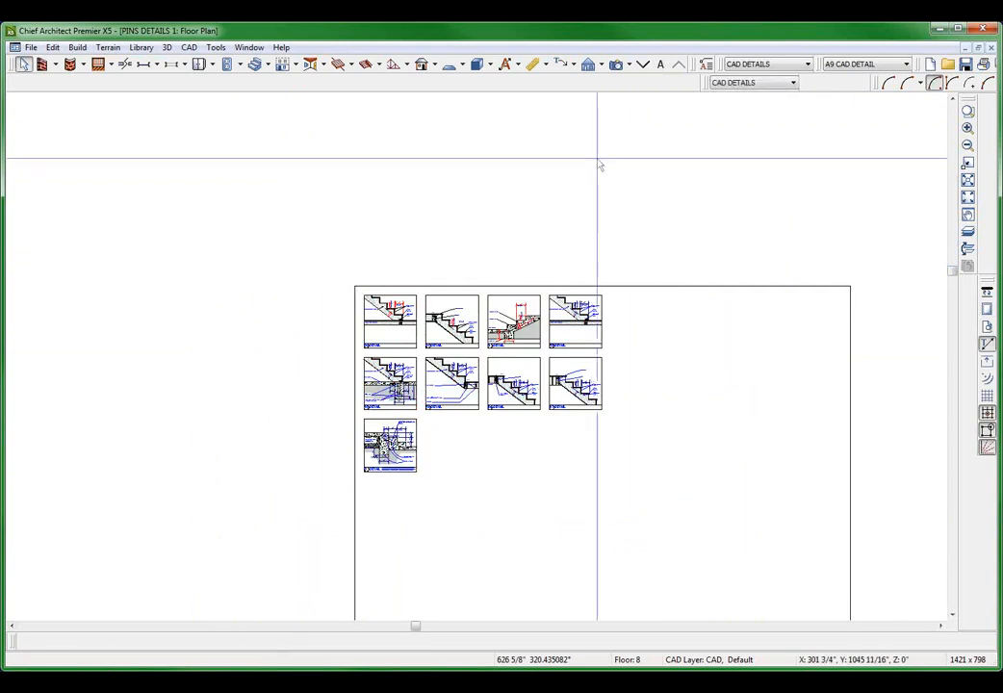
Go back down through the cleared floors to the details sheet on floor 1.
left_click(643, 64)
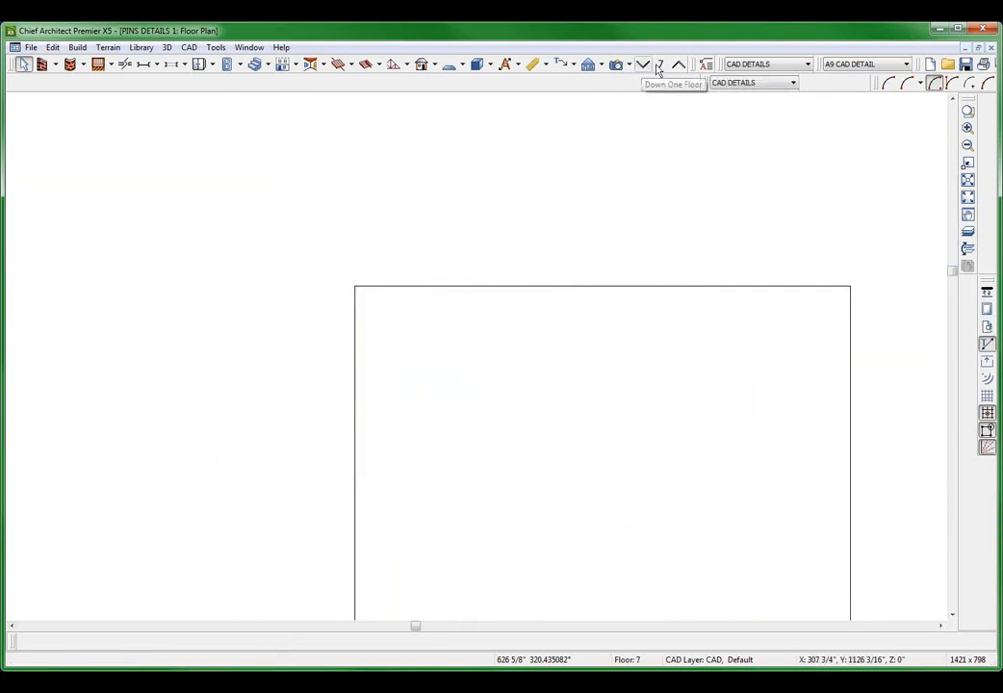
double_click(643, 64)
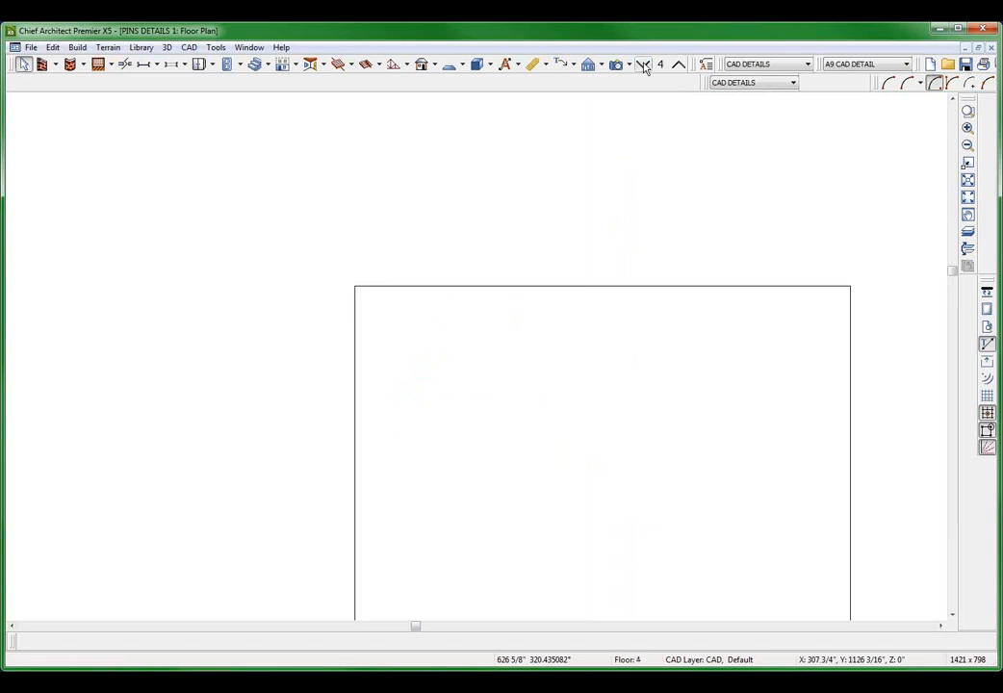
double_click(643, 64)
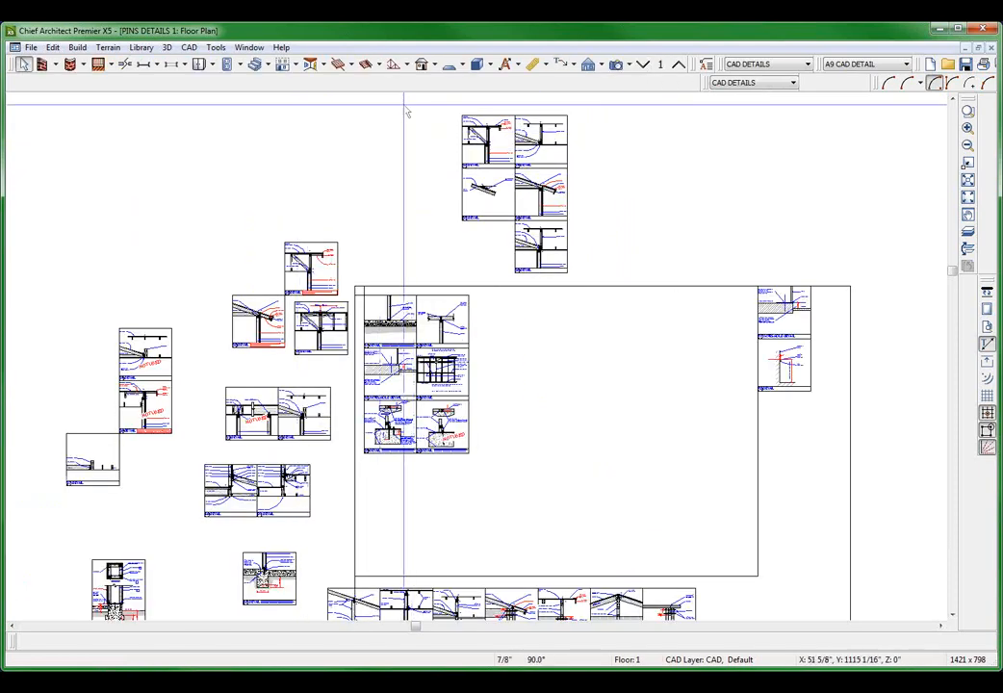
Switch to the PINS LAYOUT 1 window and view the commands available for the details layout box on page 11.
left_click(250, 47)
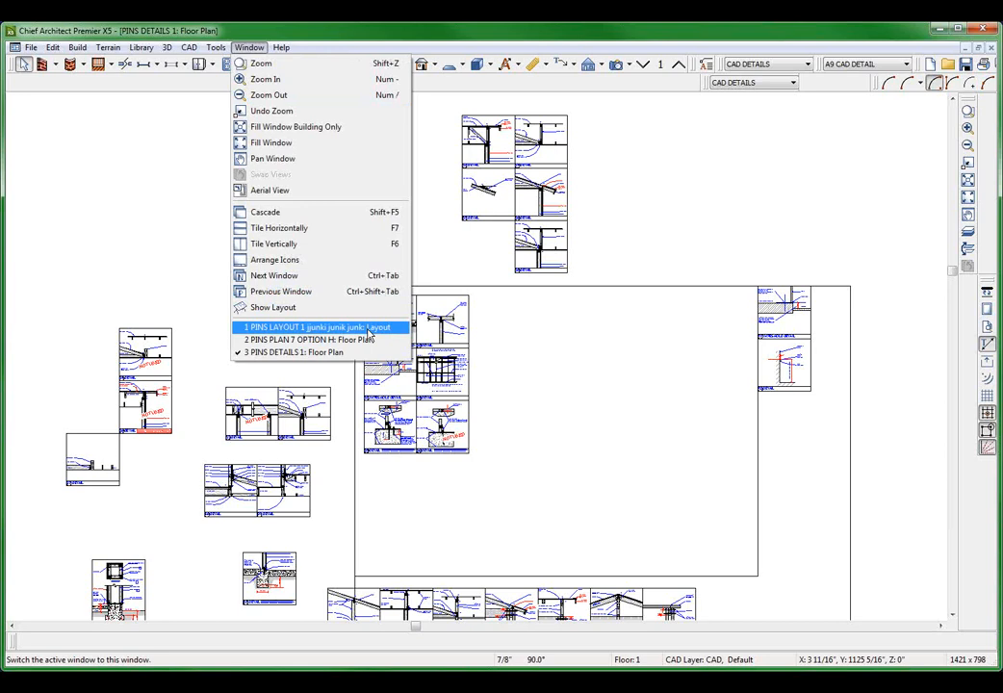
left_click(368, 328)
right_click(307, 287)
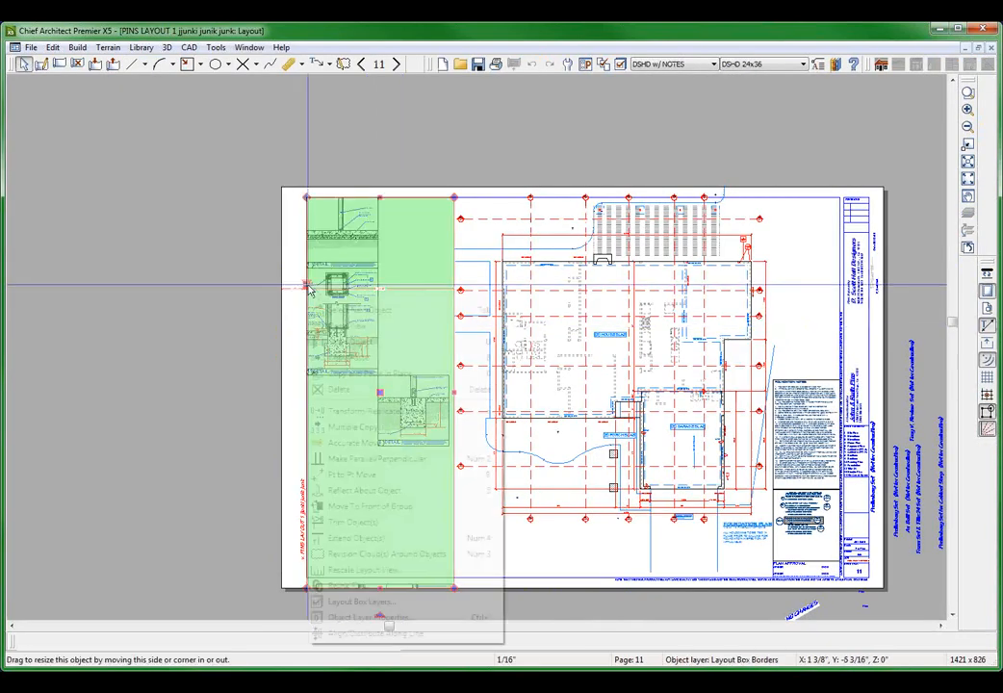
right_click(358, 263)
right_click(370, 272)
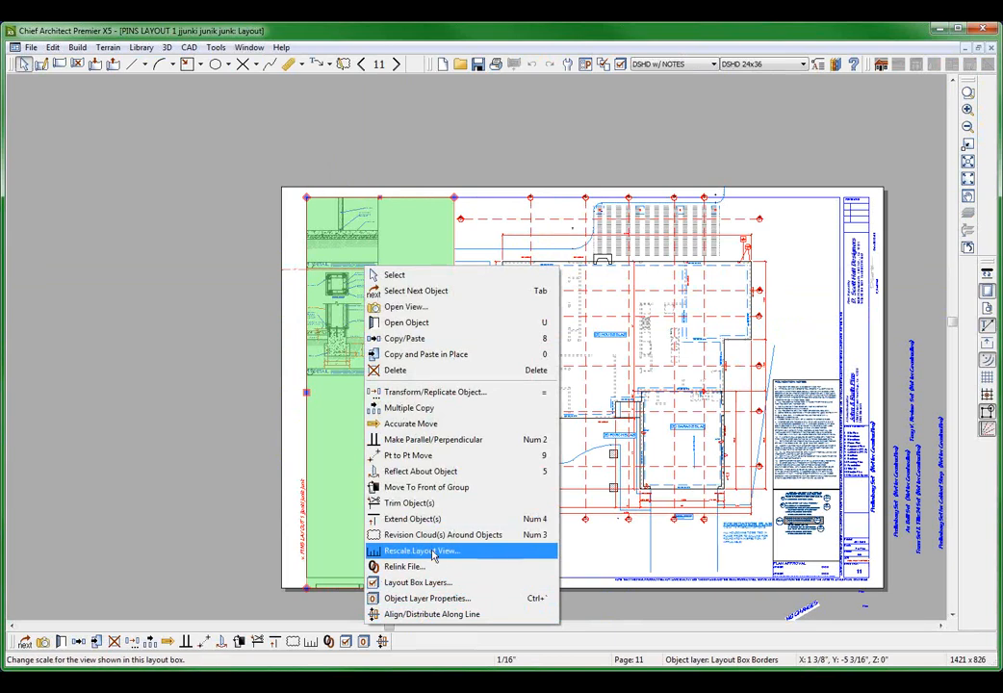
left_click(217, 432)
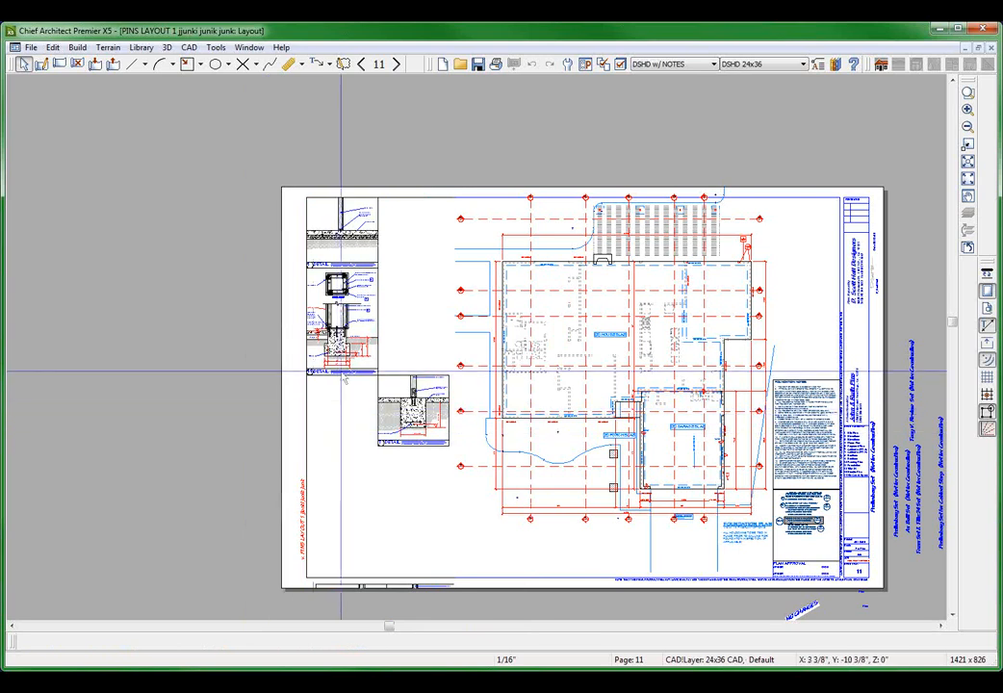
View the commands available for the foundation plan's layout box, and clear the selection.
right_click(633, 354)
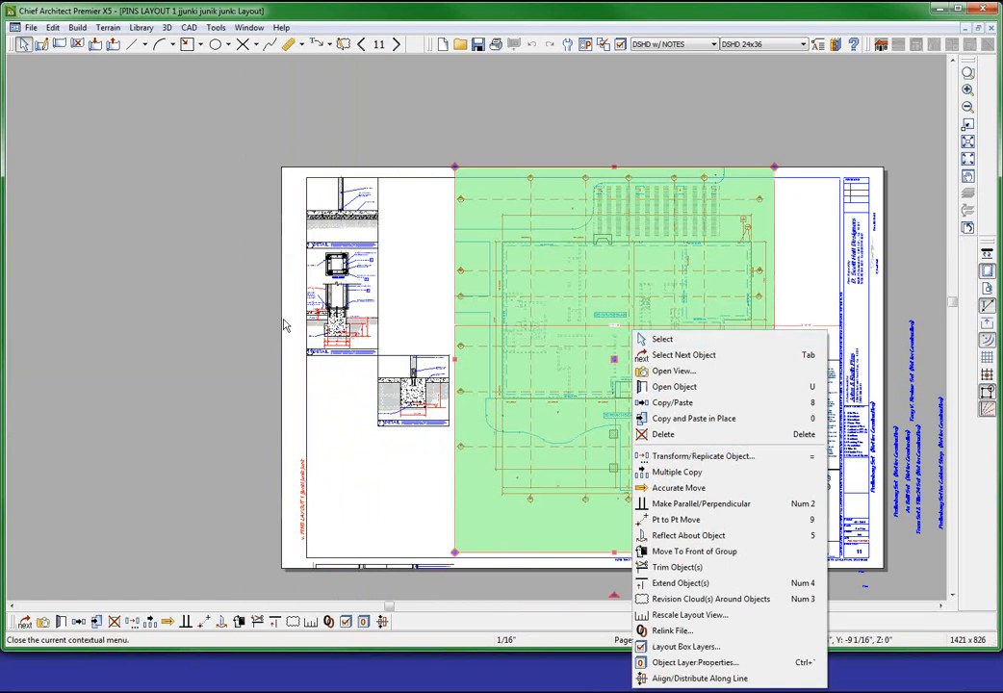
left_click(213, 297)
key("Escape")
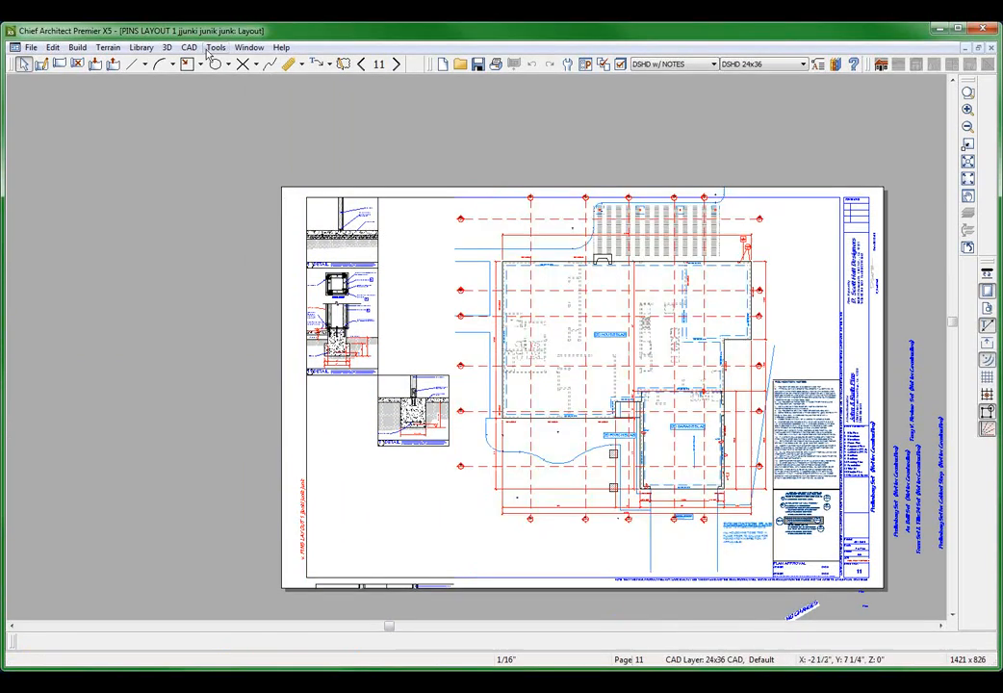
Review the list of files linked to the layout, highlighting PINS DETAILS 1, and close it without changes.
left_click(215, 50)
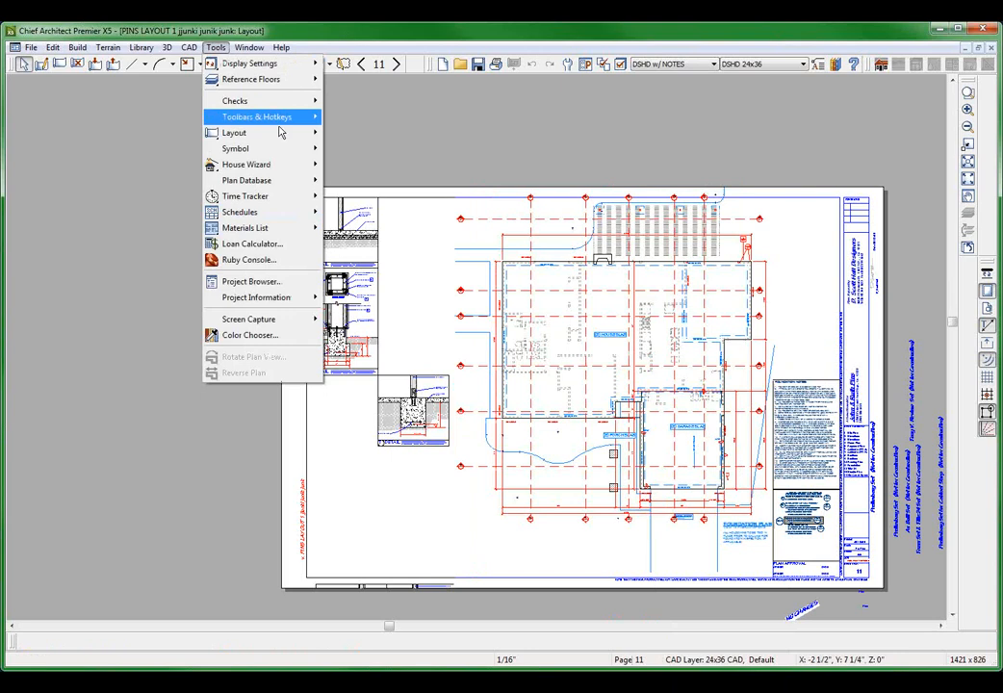
mouse_move(287, 143)
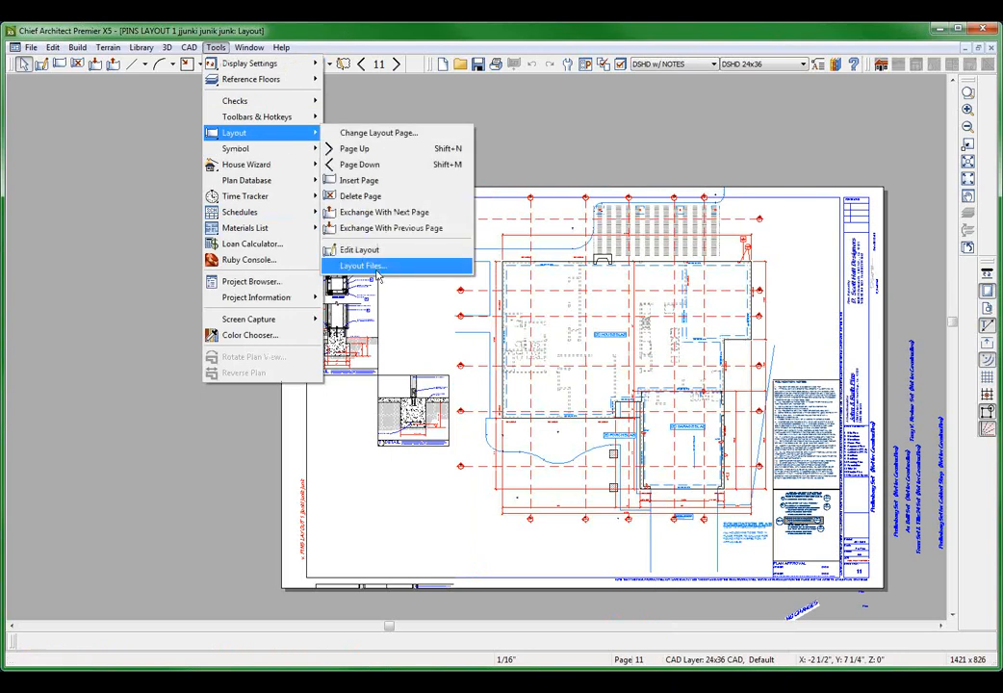
left_click(376, 270)
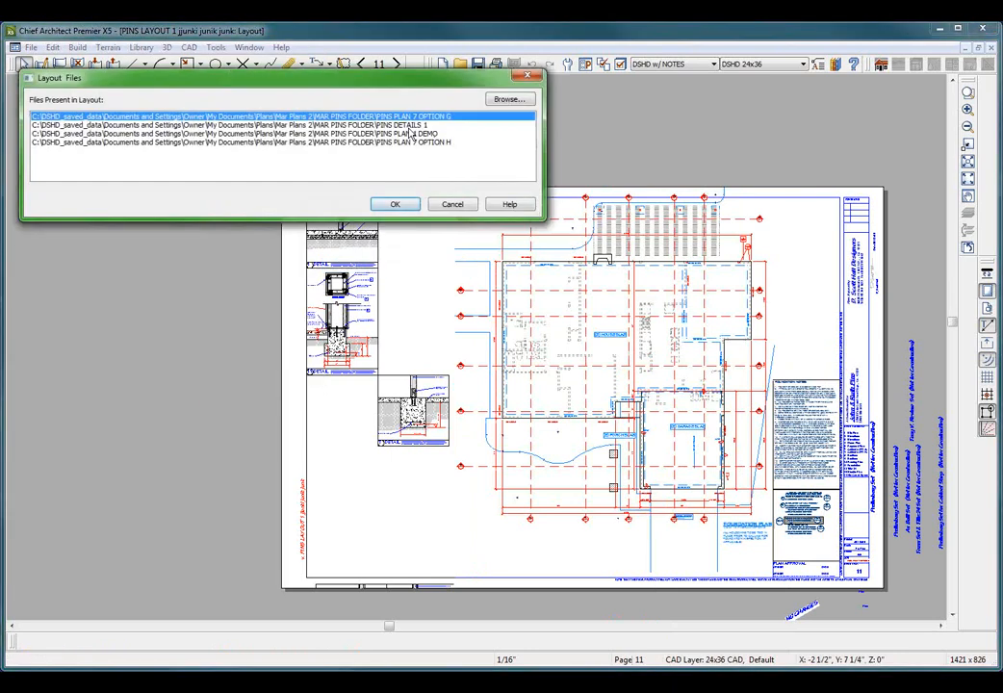
left_click(407, 126)
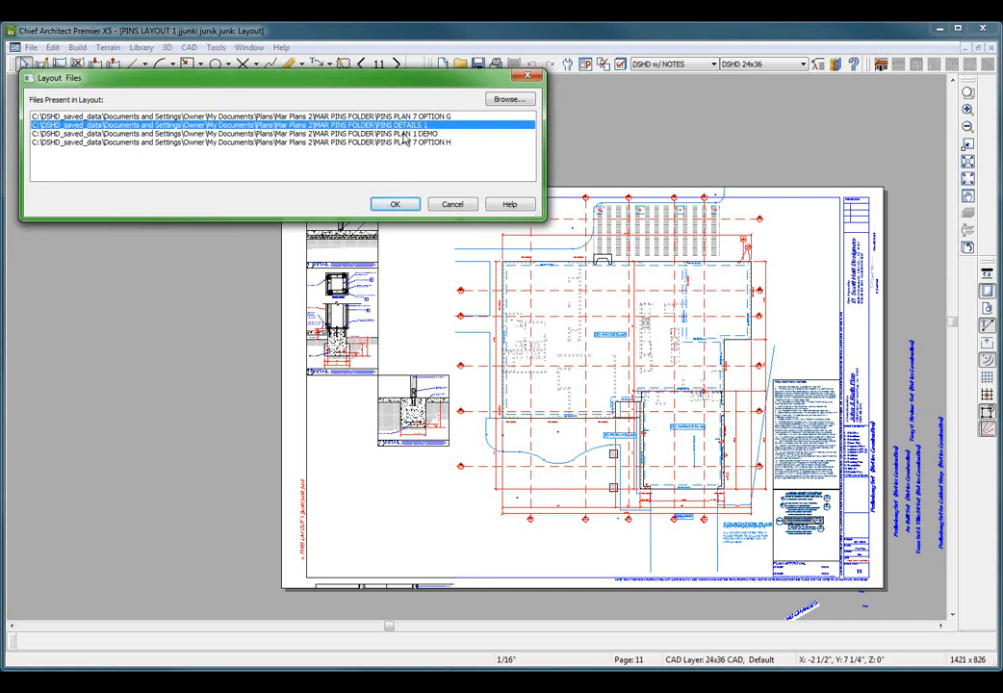
left_click(452, 204)
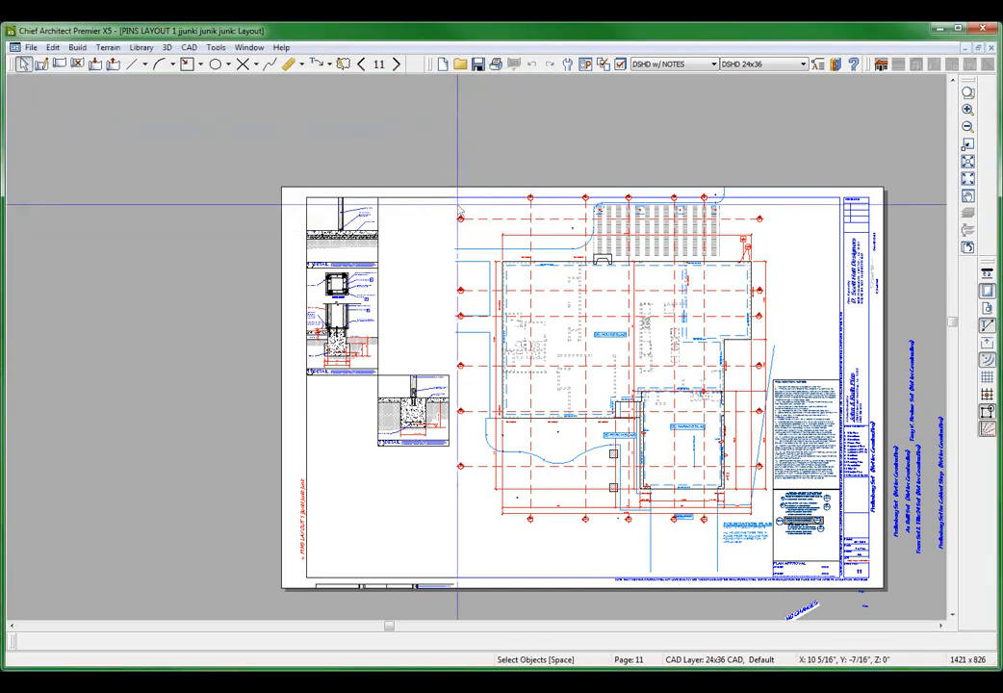
Go to layout page 4 and view the commands available for the demo plan's layout box.
left_click(378, 63)
type("4")
key("Return")
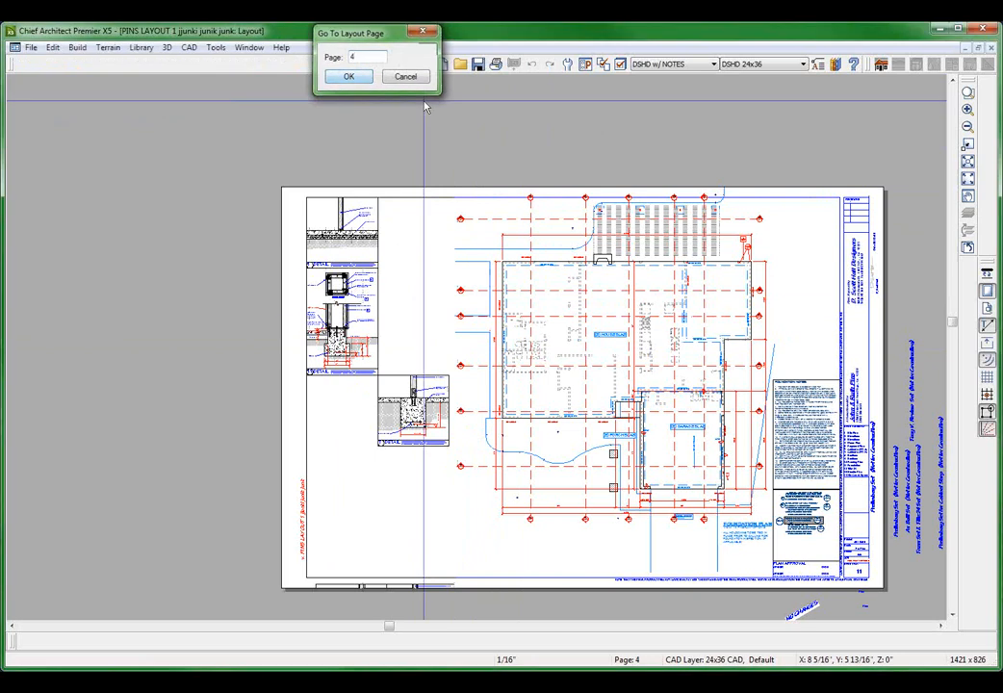
scroll(741, 366, "up", 3)
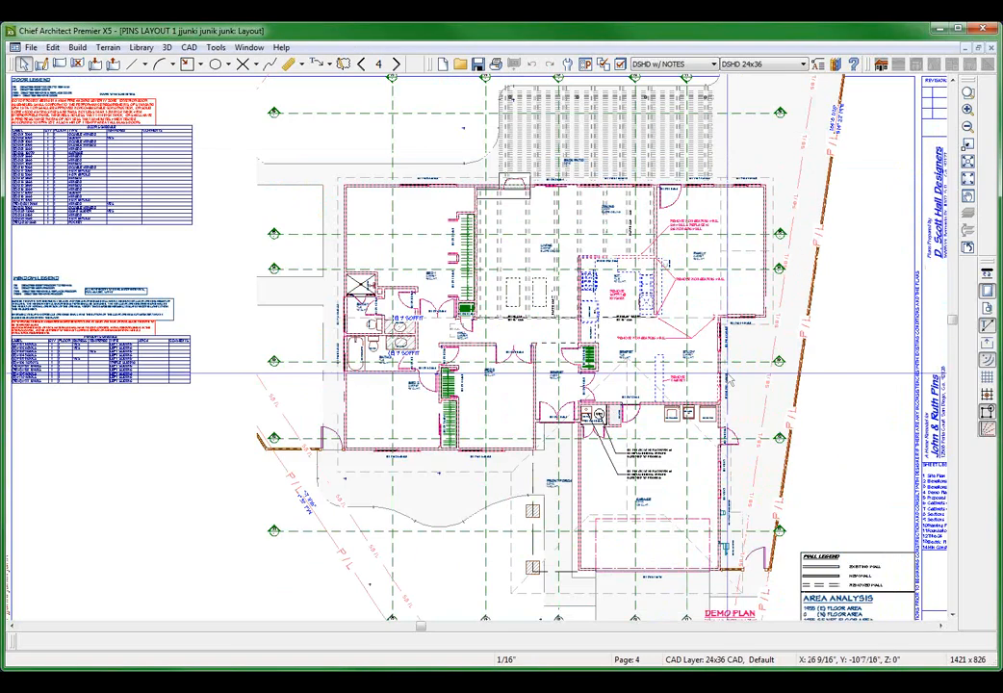
right_click(515, 265)
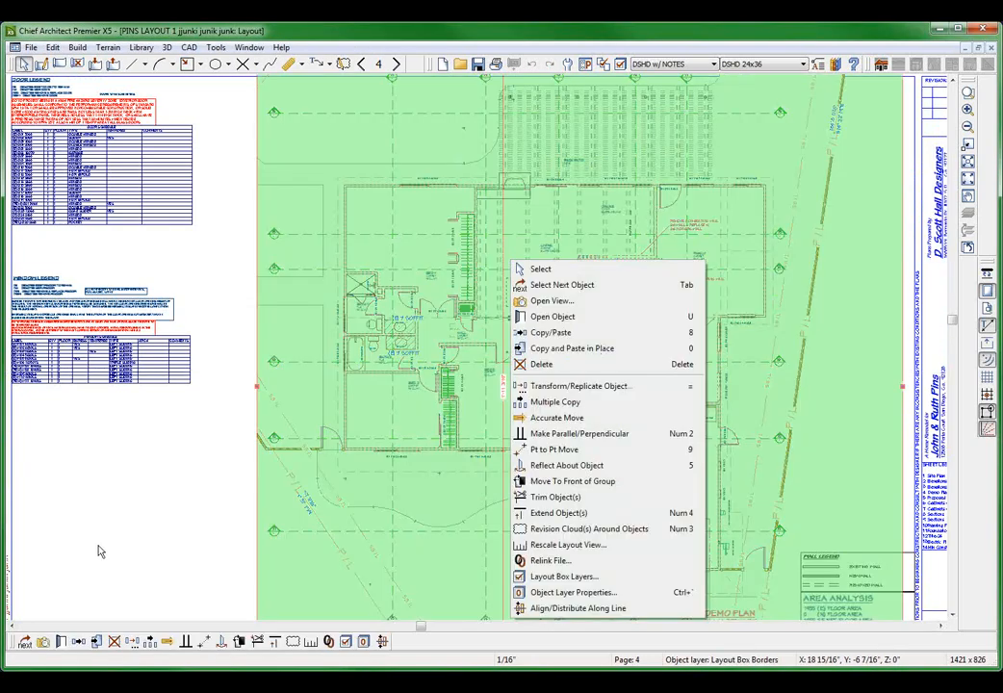
left_click(78, 409)
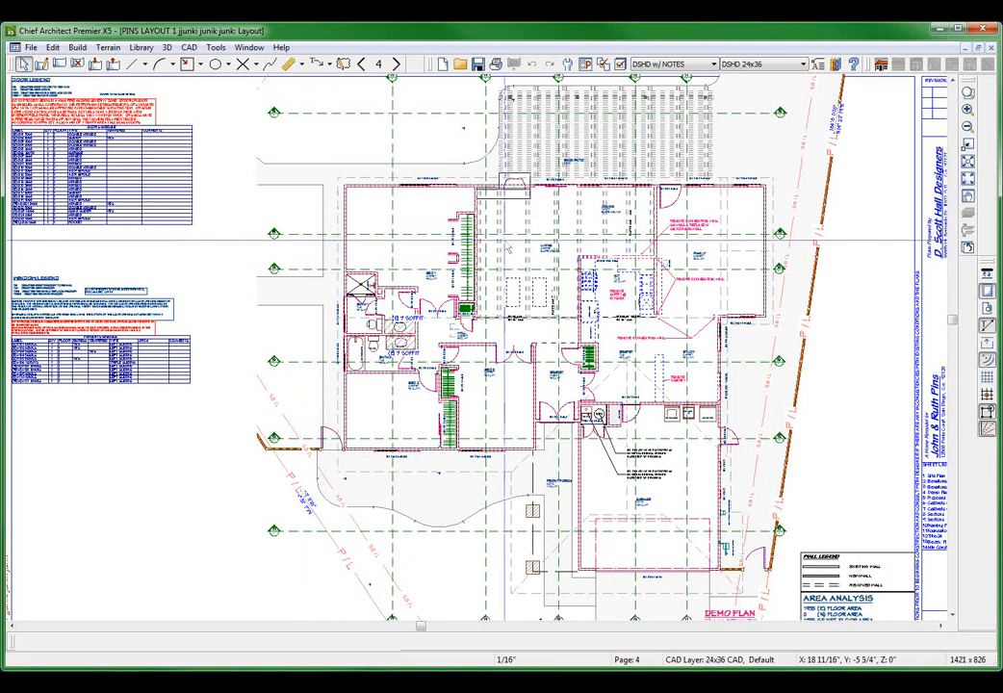
Select the door legend's layout box and open the list of files linked to the layout.
left_click(321, 258)
left_click(226, 179)
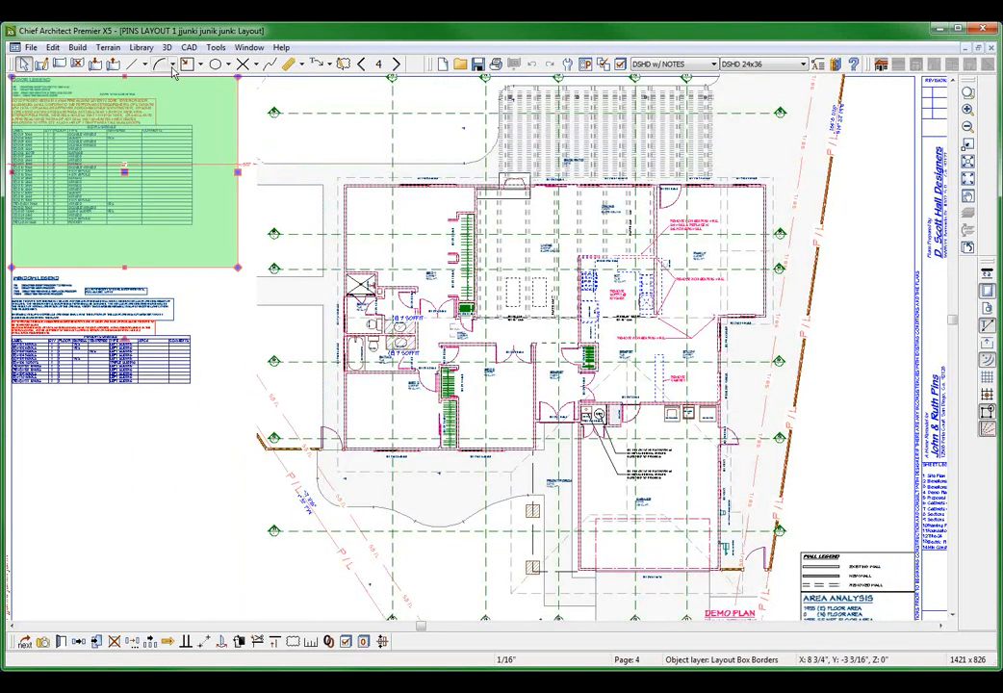
left_click(216, 47)
mouse_move(262, 143)
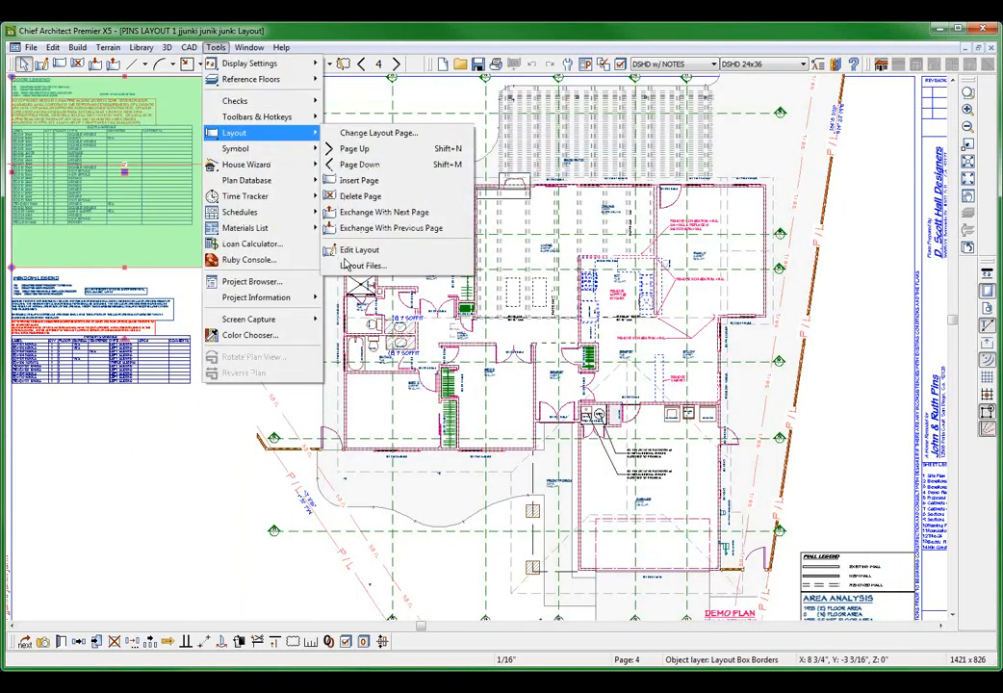
left_click(356, 327)
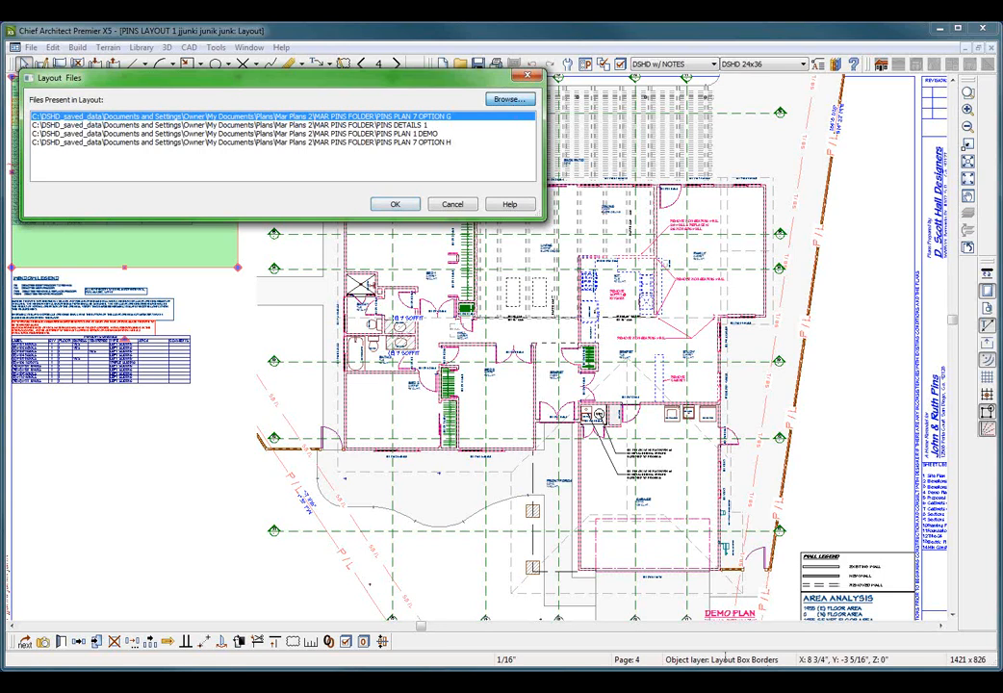
Relink PINS PLAN 7 OPTION G to JUNK PLAN 4 in the desktop's JUNK\JUNK LAYOUT AND JUNK PLAN folder.
left_click(508, 99)
left_click(151, 118)
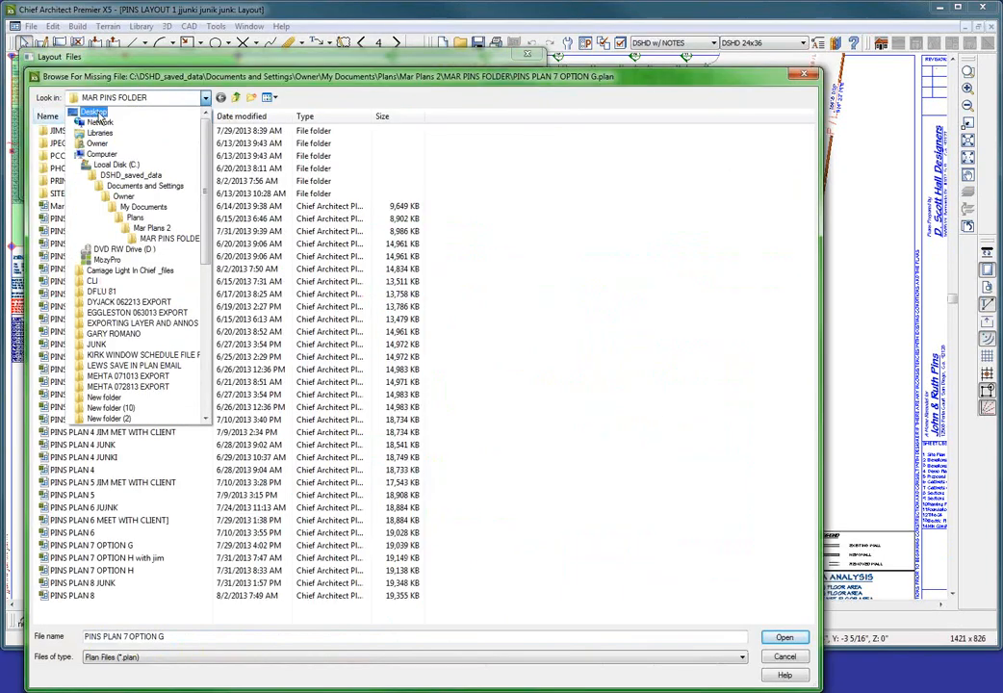
left_click(93, 114)
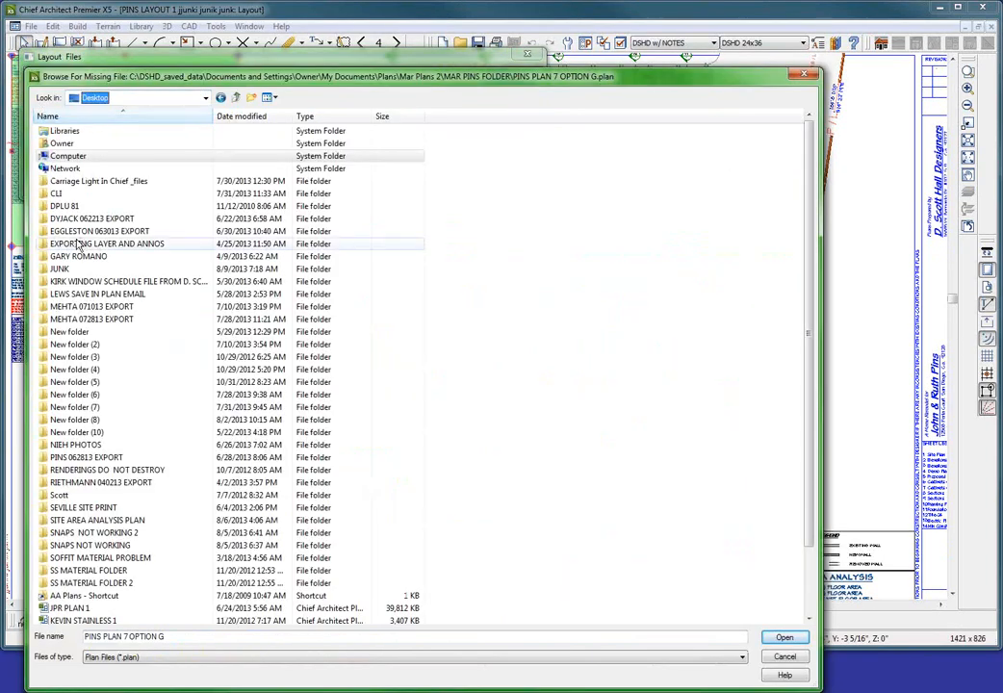
double_click(72, 271)
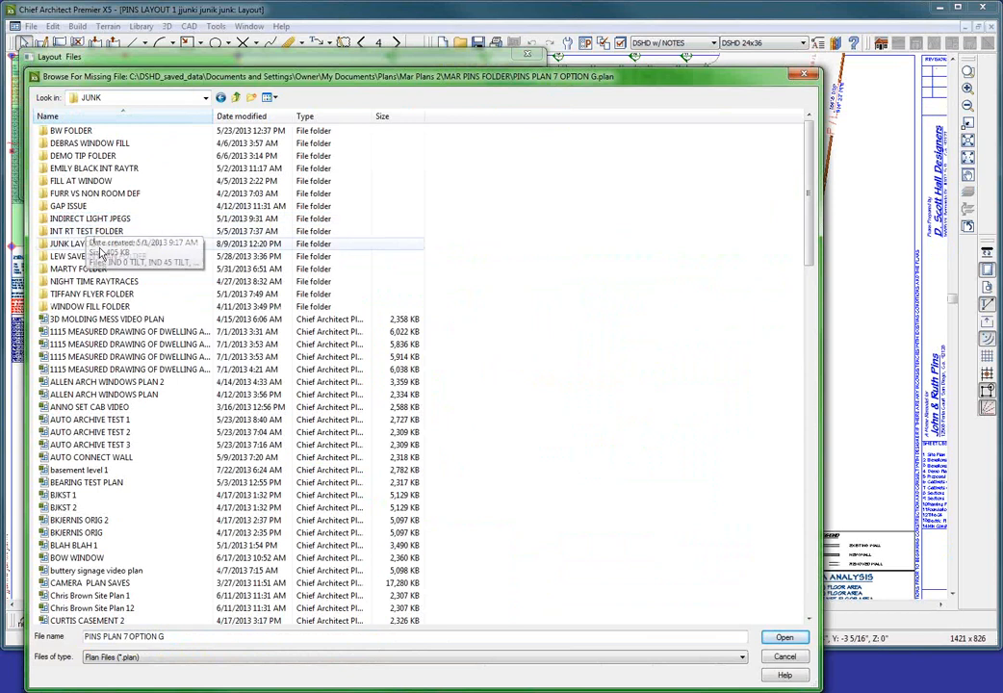
left_click(112, 245)
double_click(111, 244)
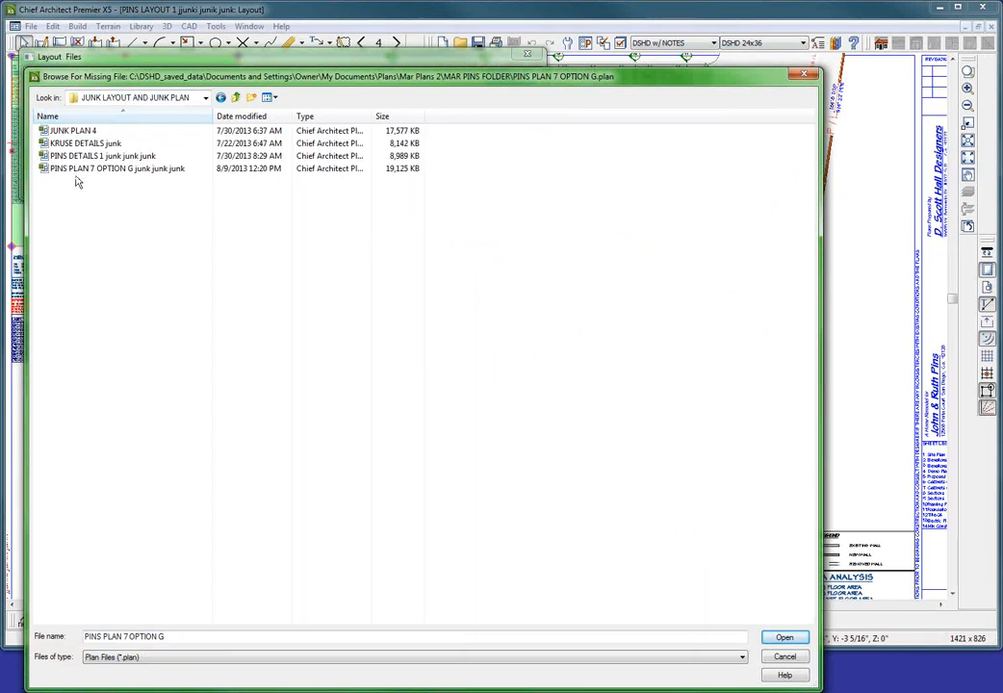
left_click(70, 131)
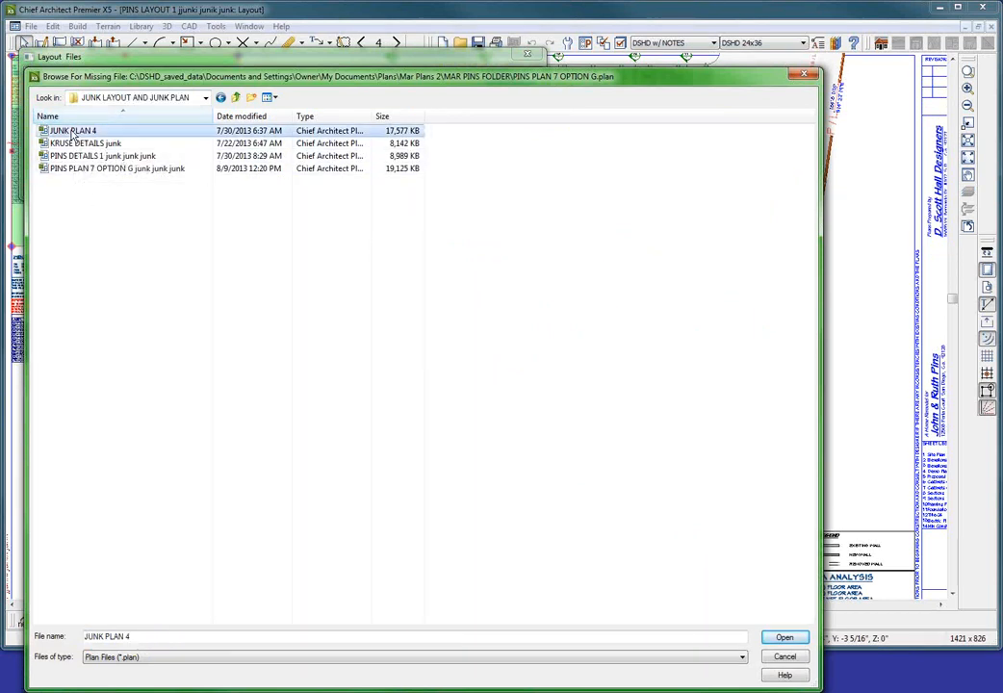
left_click(776, 640)
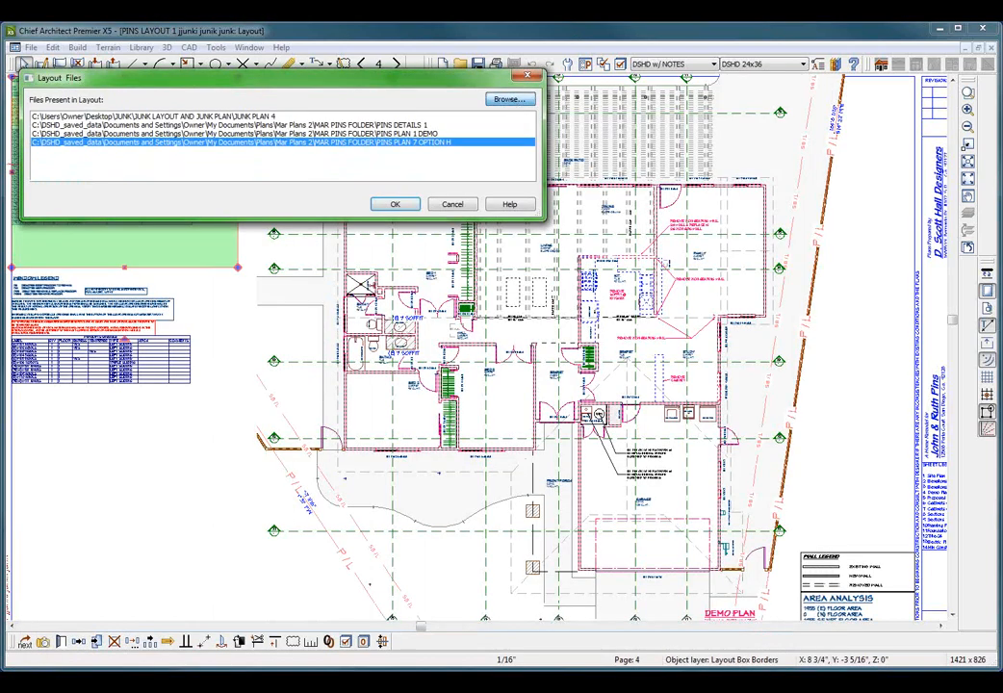
Relink PINS PLAN 7 OPTION H to JUNK PLAN 4 from the same desktop folder and apply the new layout links.
left_click(509, 99)
left_click(137, 122)
scroll(91, 236, "up", 4)
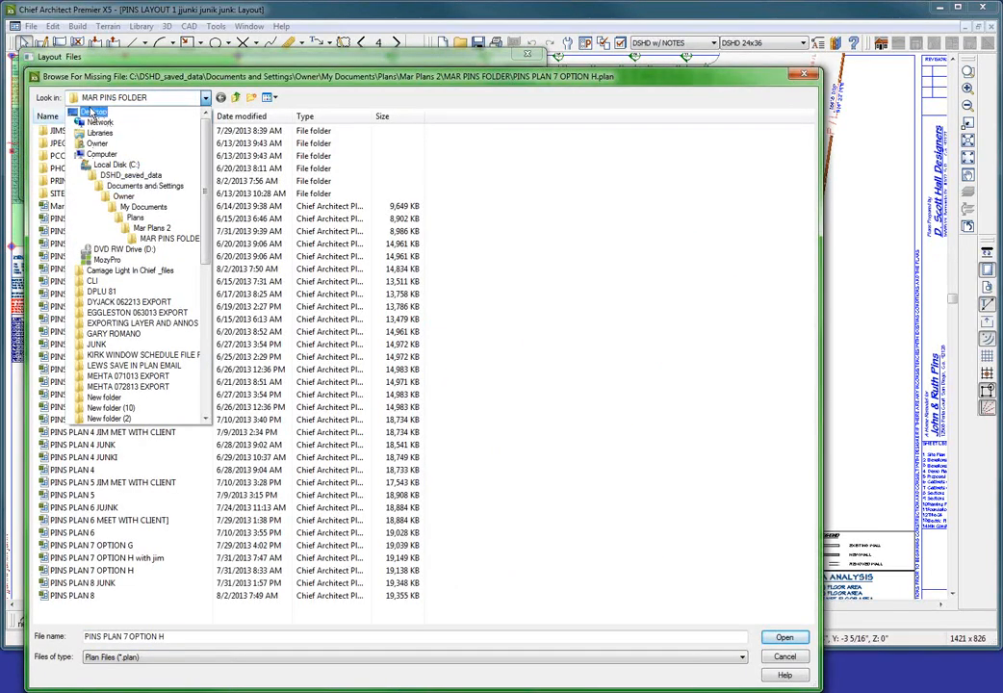
left_click(93, 112)
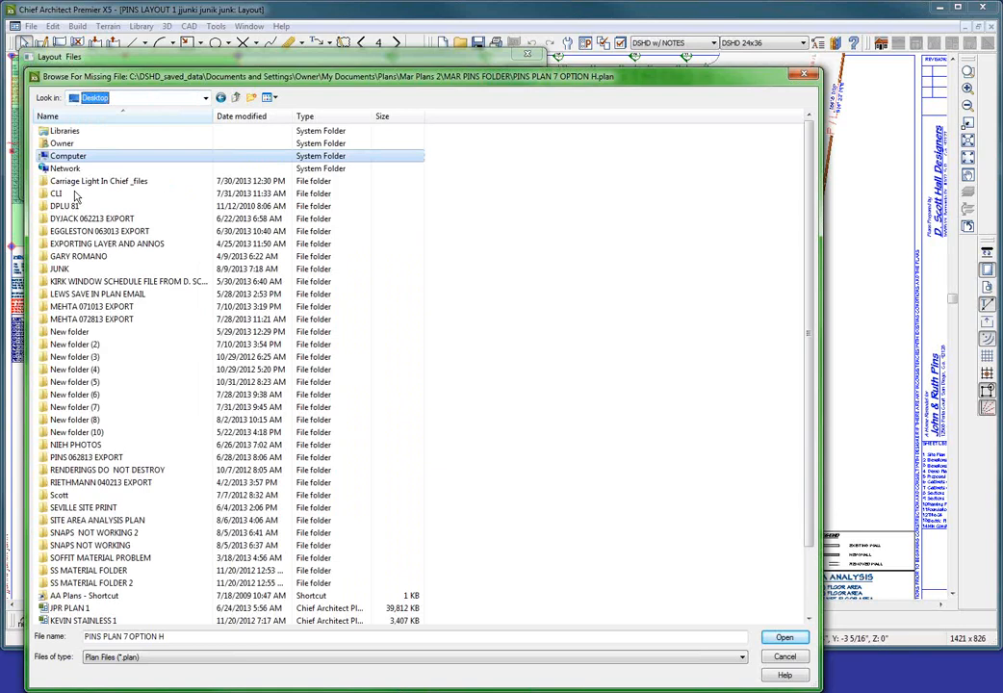
double_click(60, 269)
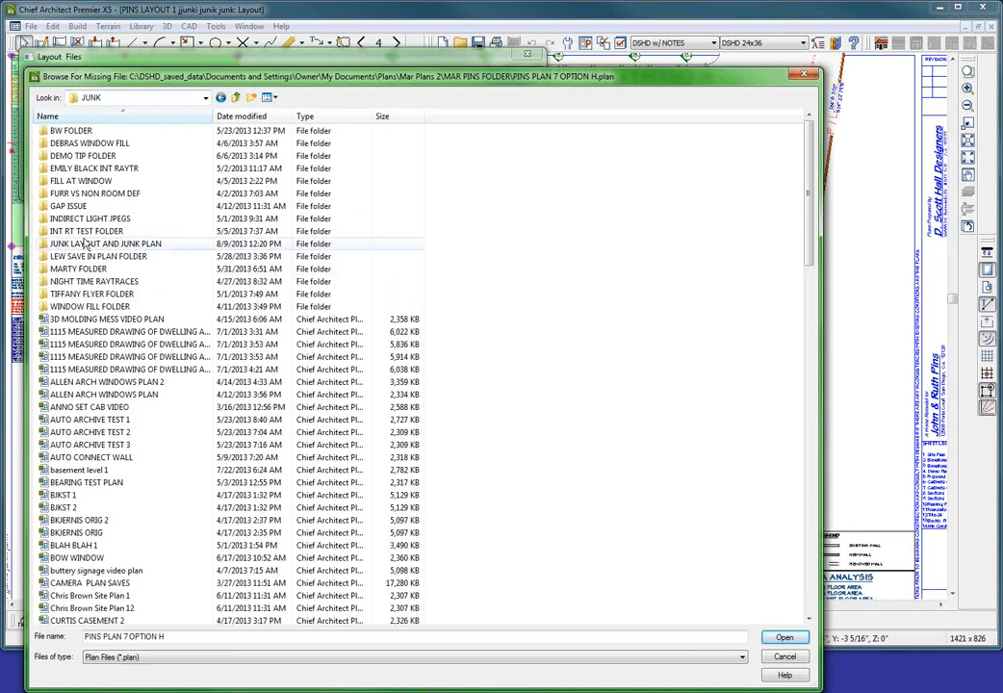
double_click(86, 248)
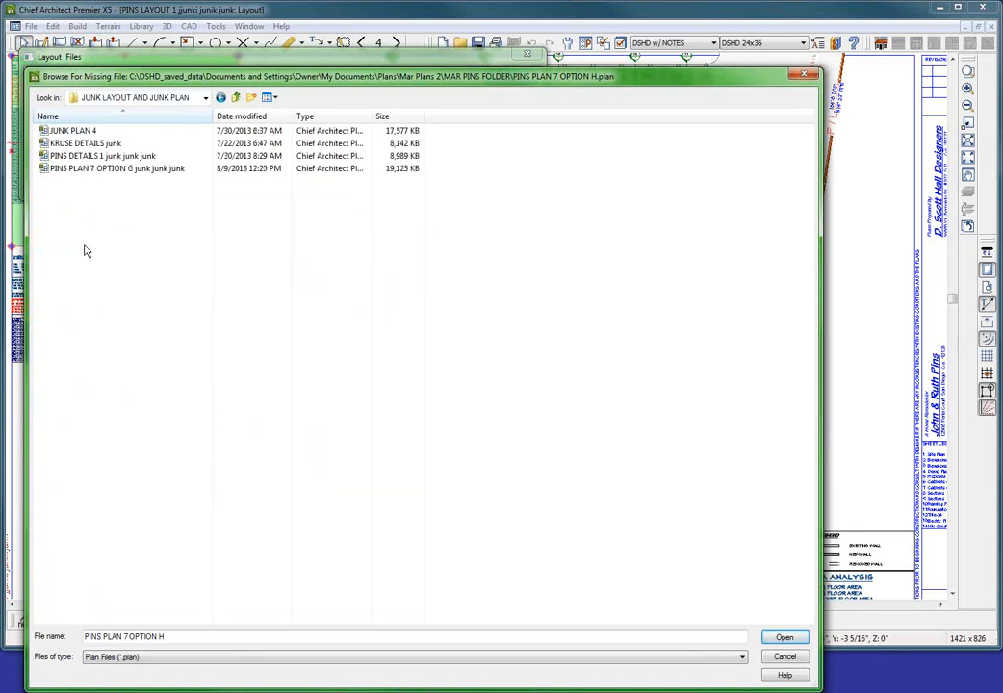
left_click(79, 134)
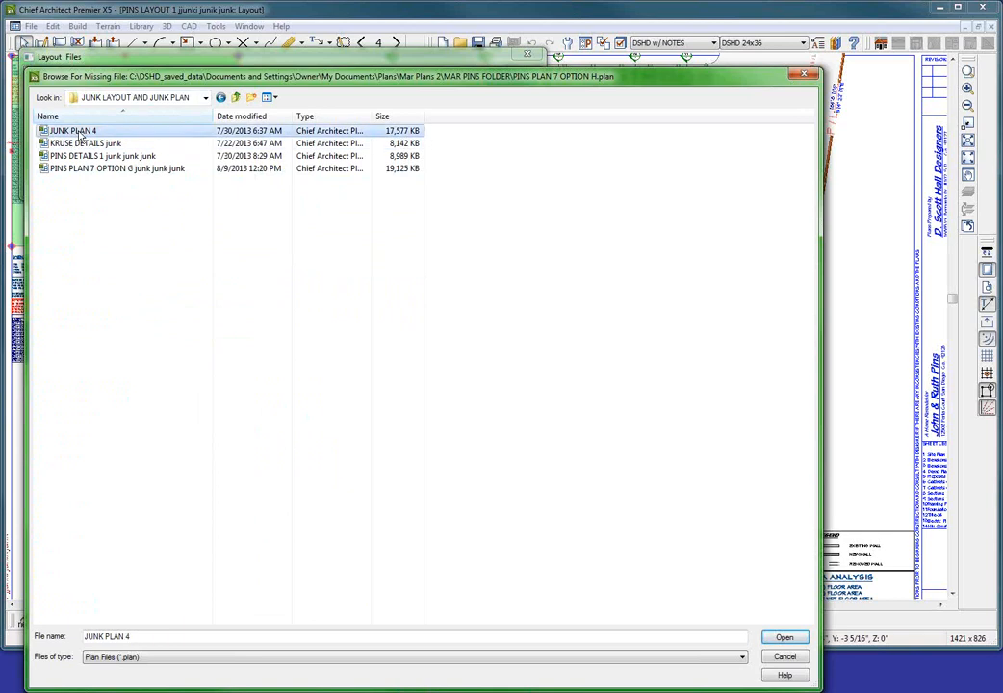
double_click(82, 136)
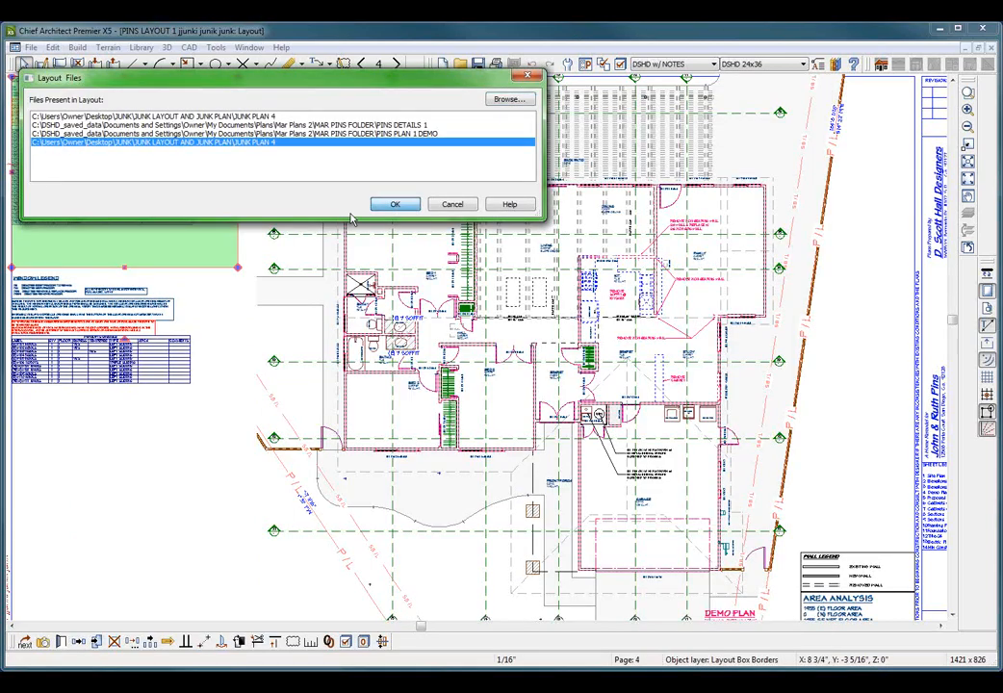
left_click(394, 204)
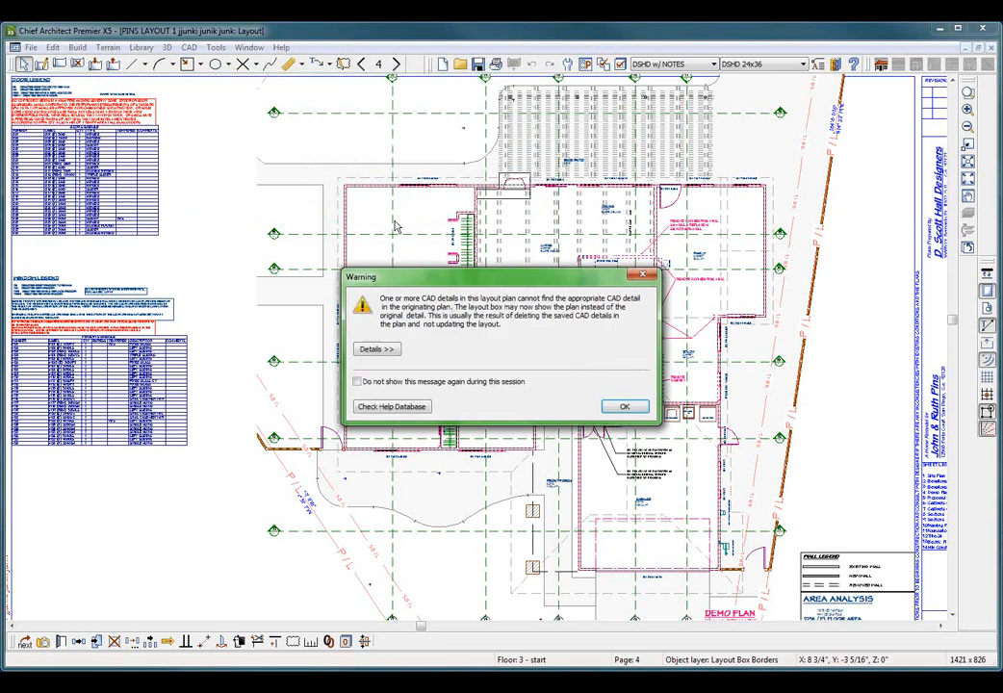
left_click(624, 407)
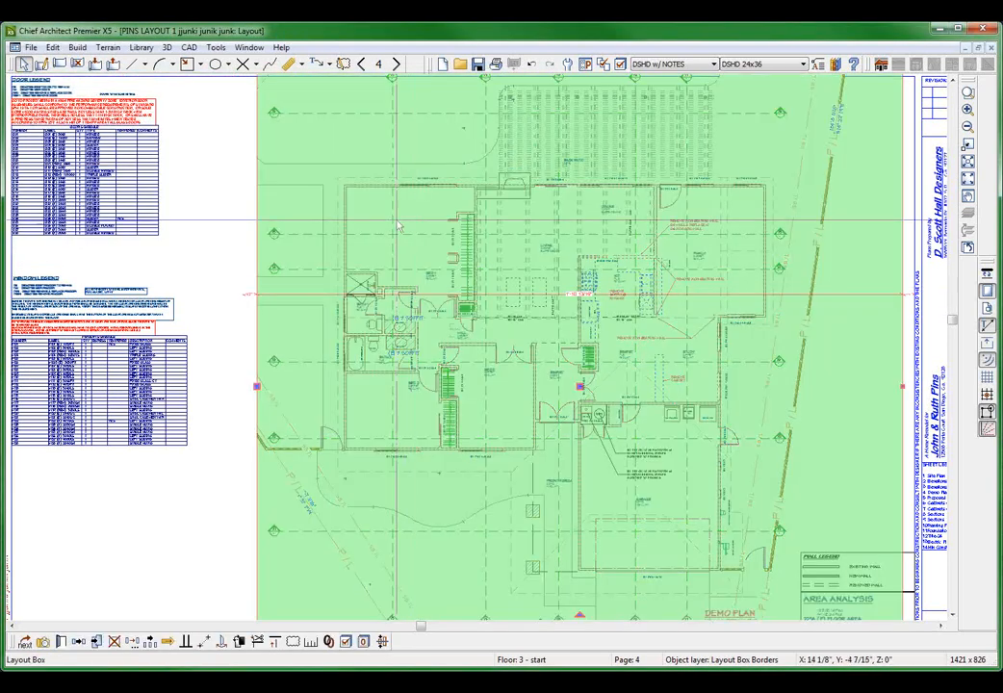
Reopen the list of layout files to check the linked plans.
left_click(217, 48)
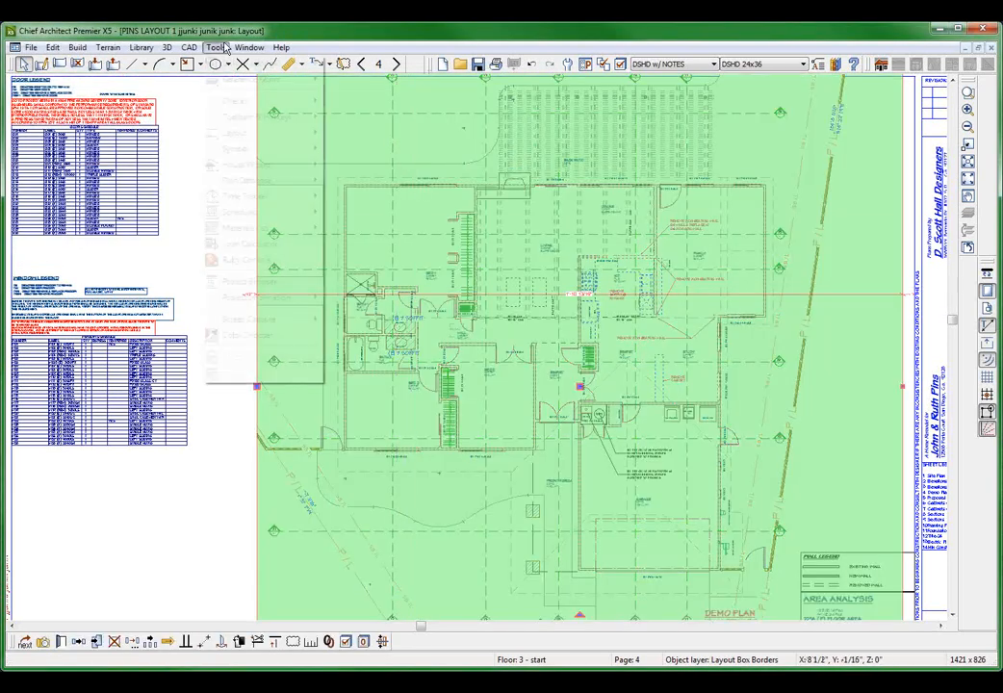
mouse_move(241, 132)
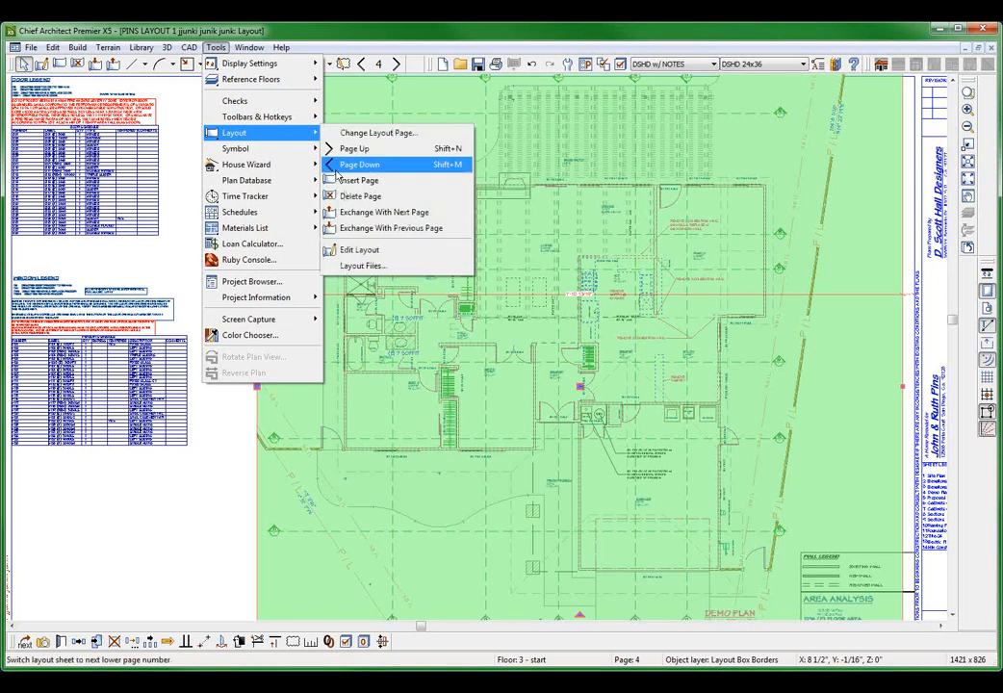
left_click(361, 265)
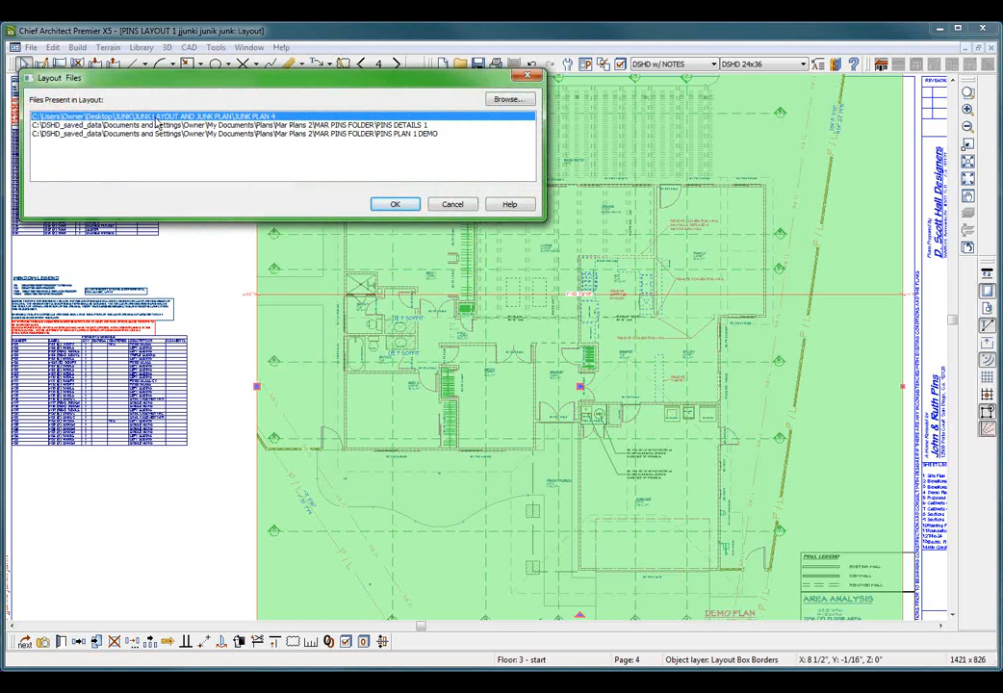
Check the JUNK PLAN 4, PINS DETAILS 1 and PINS PLAN 1 DEMO paths in the layout files list, and accept it.
left_click(392, 136)
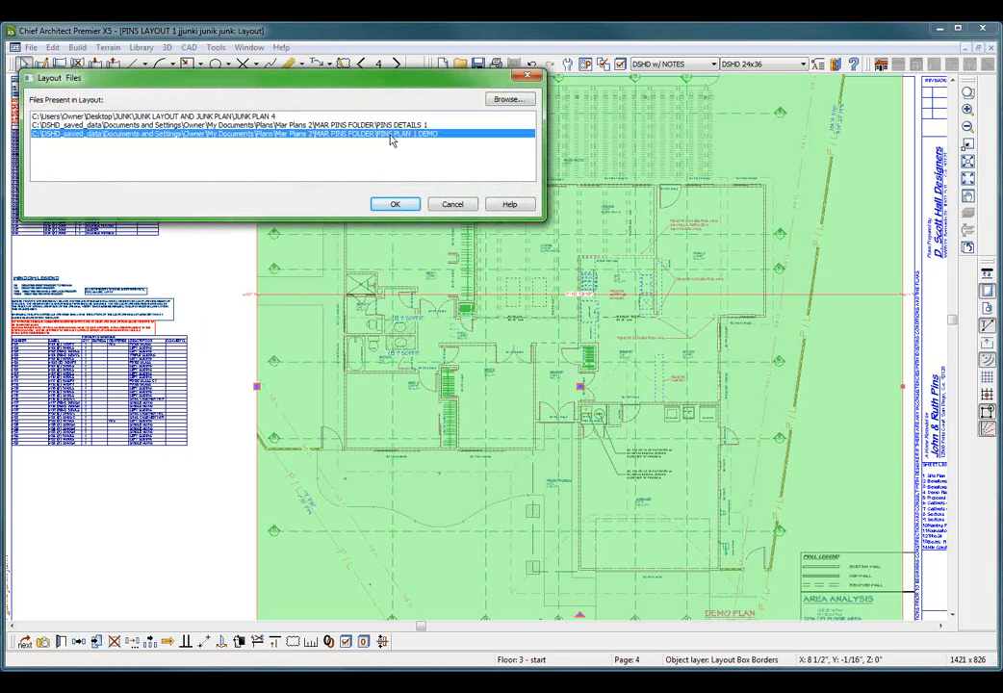
left_click(390, 126)
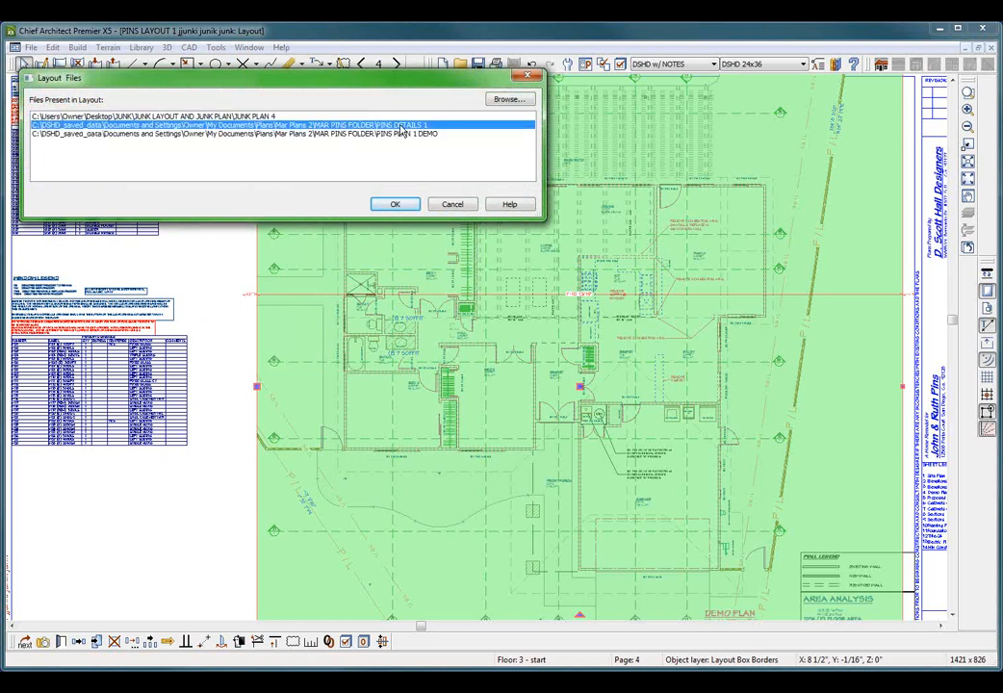
left_click(241, 116)
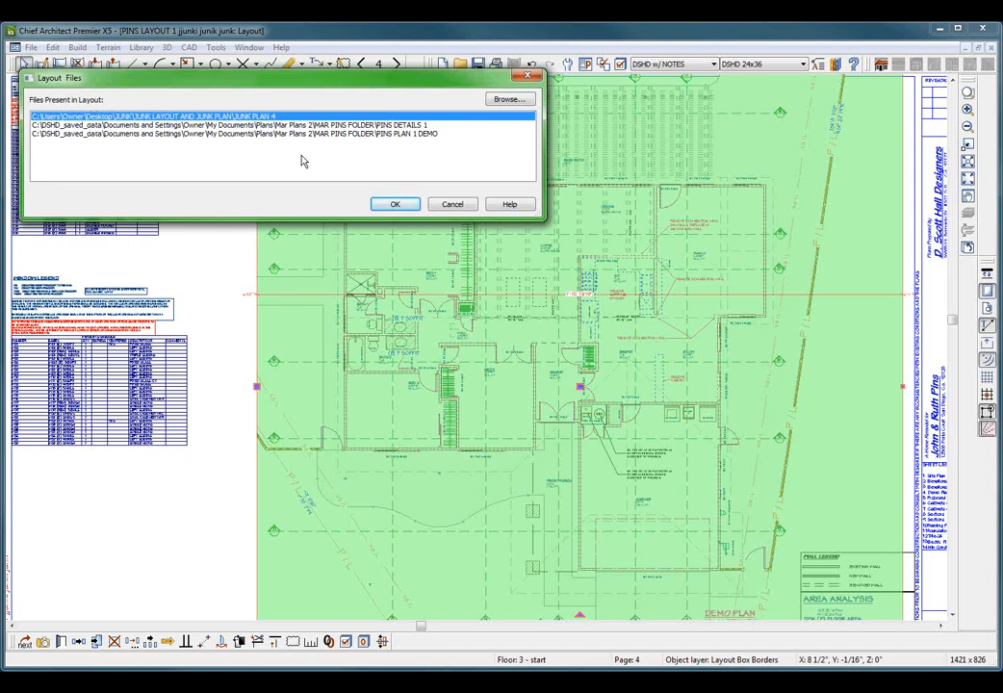
left_click(396, 203)
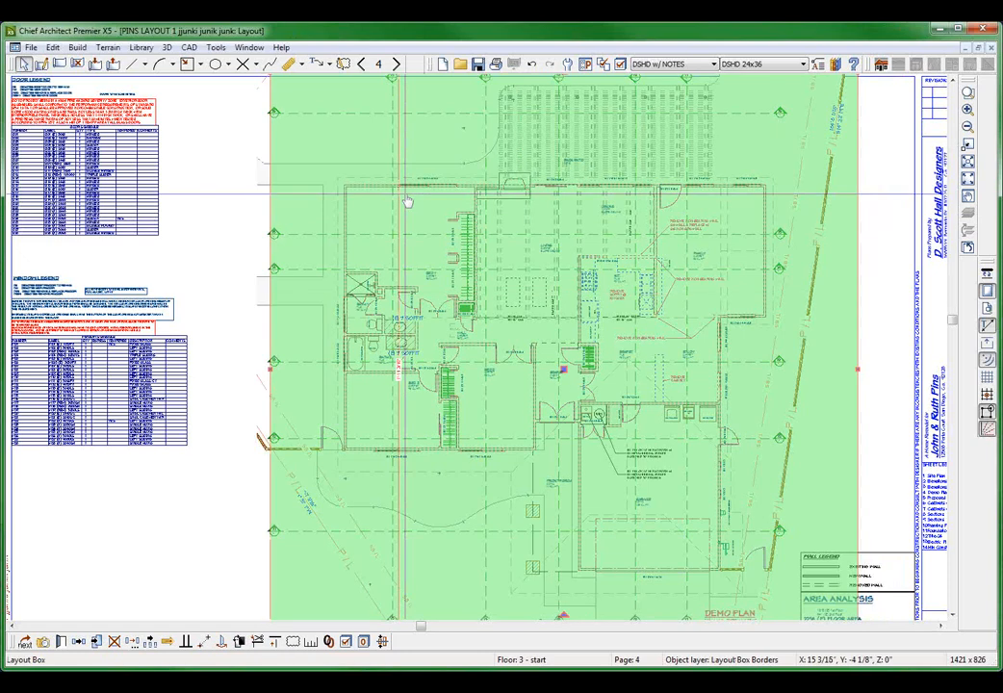
Check layout pages 4 and 3 for the relinked drawings, and select the roof plan's layout box on page 3.
scroll(409, 202, "down", 3)
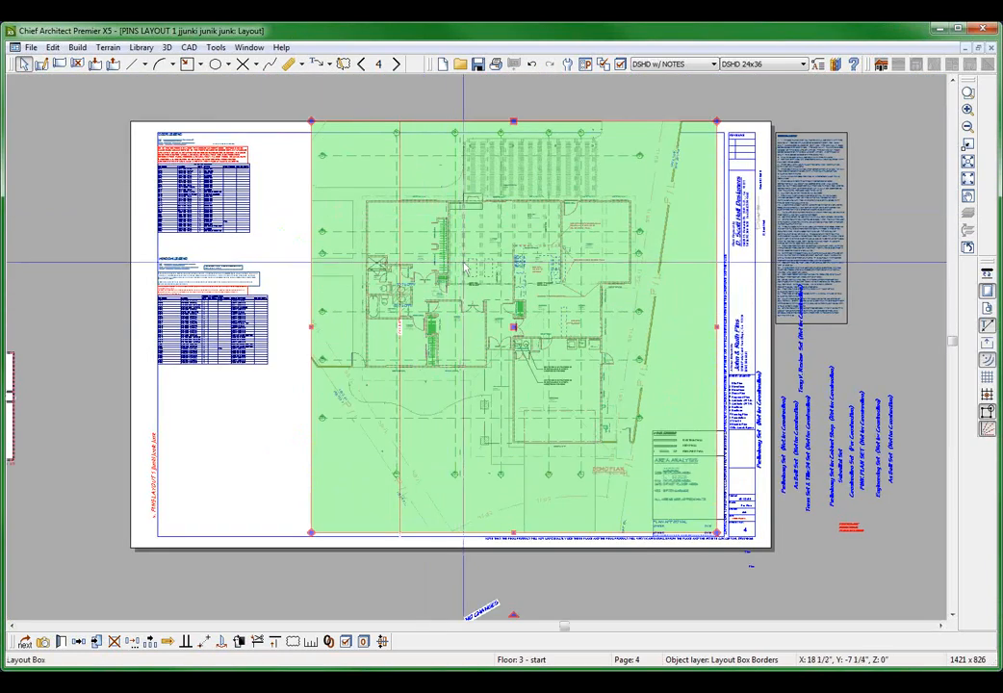
scroll(462, 267, "up", 3)
scroll(517, 285, "down", 3)
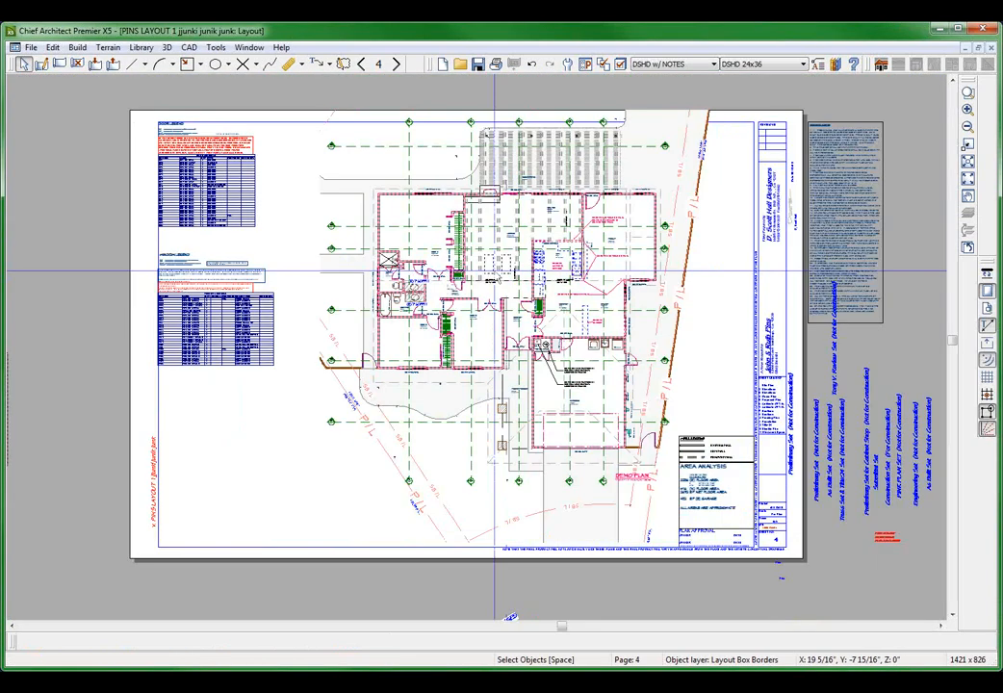
left_click(363, 64)
left_click(398, 63)
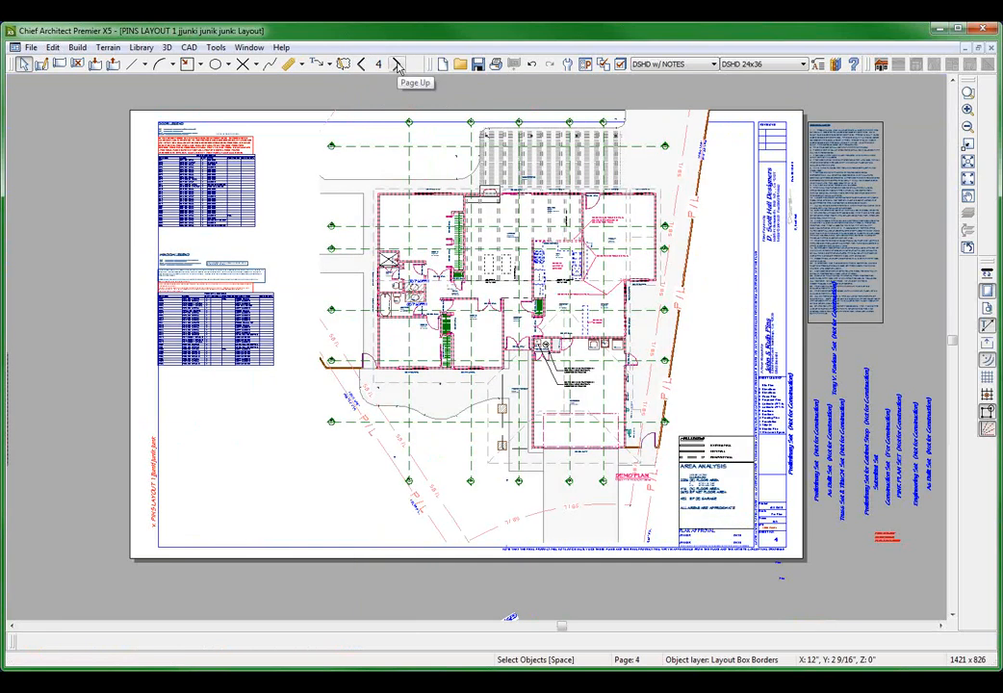
left_click(363, 63)
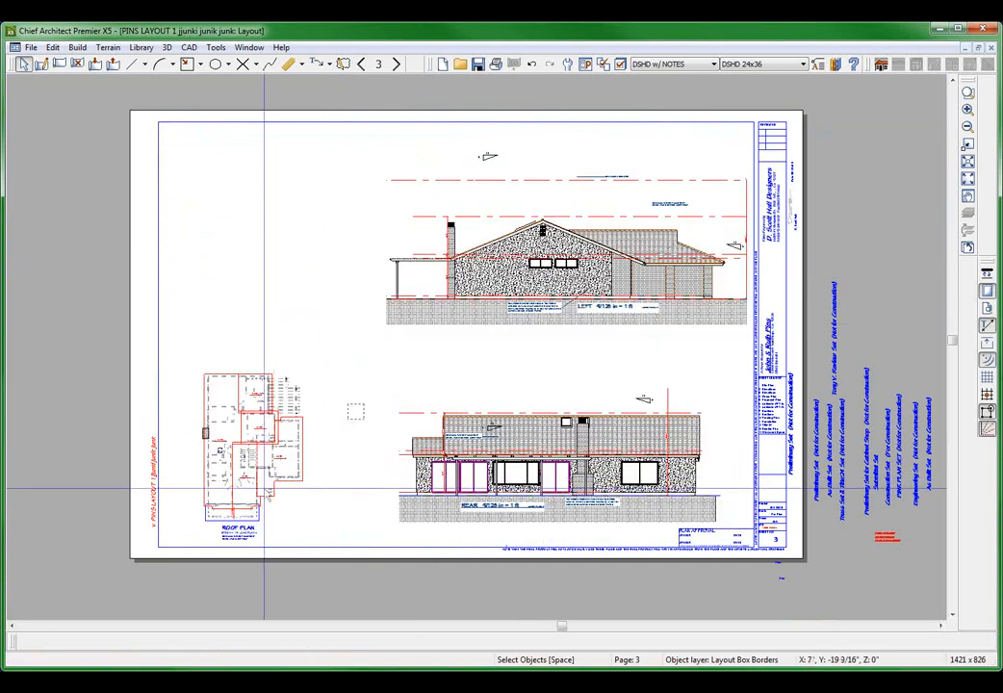
scroll(201, 363, "up", 2)
left_click(203, 370)
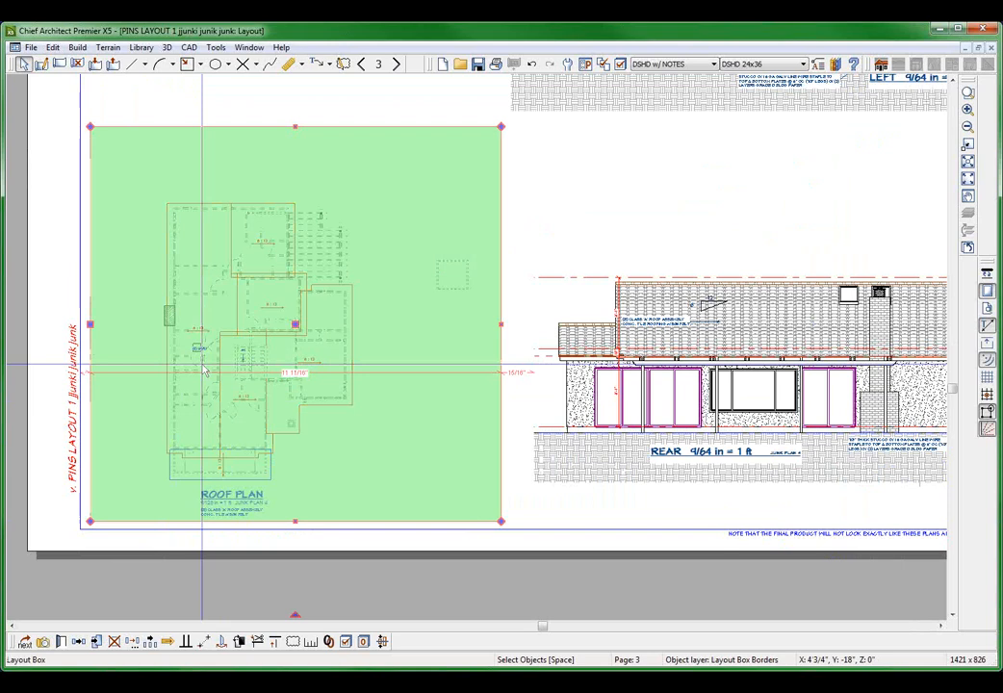
scroll(202, 373, "down", 2)
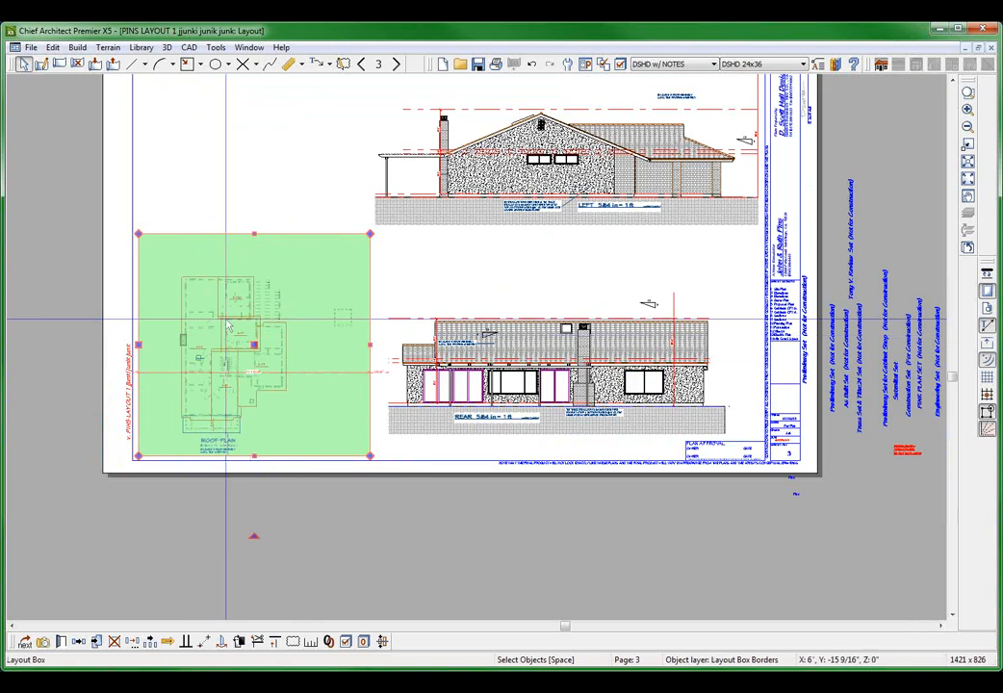
Go to layout page 5 and select the 1st floor plan's layout box.
left_click(400, 65)
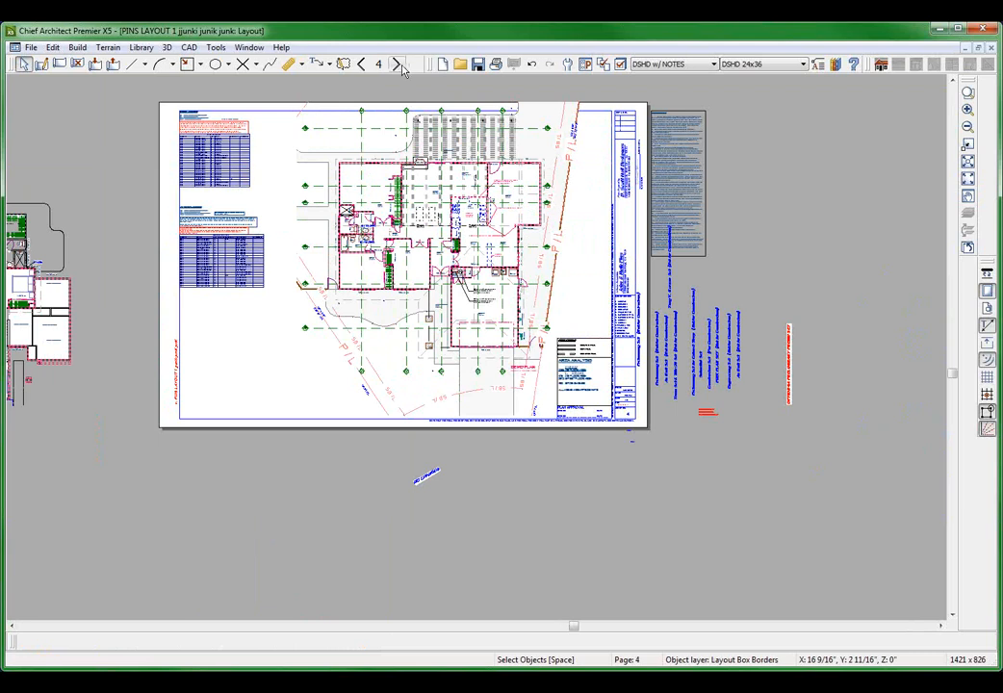
left_click(400, 64)
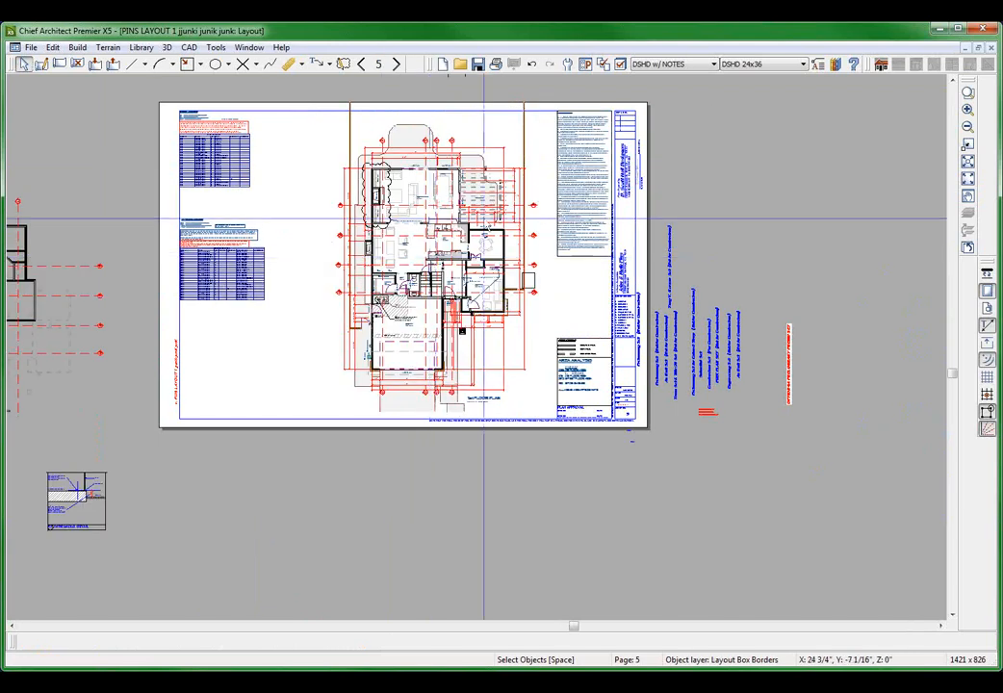
scroll(483, 220, "up", 2)
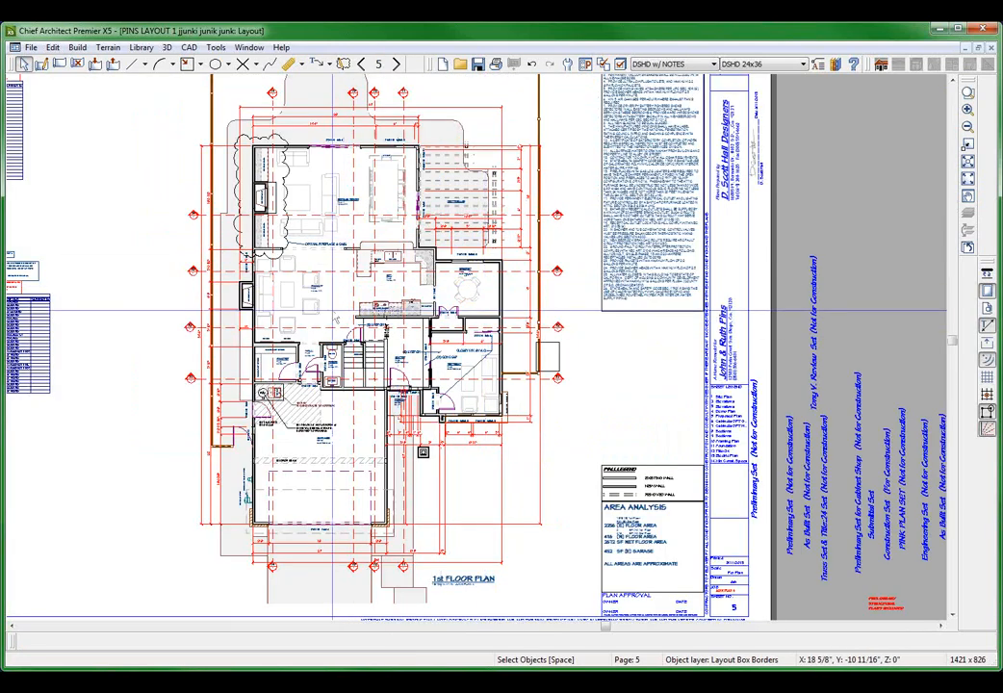
left_click(334, 315)
key("space")
left_click(341, 309)
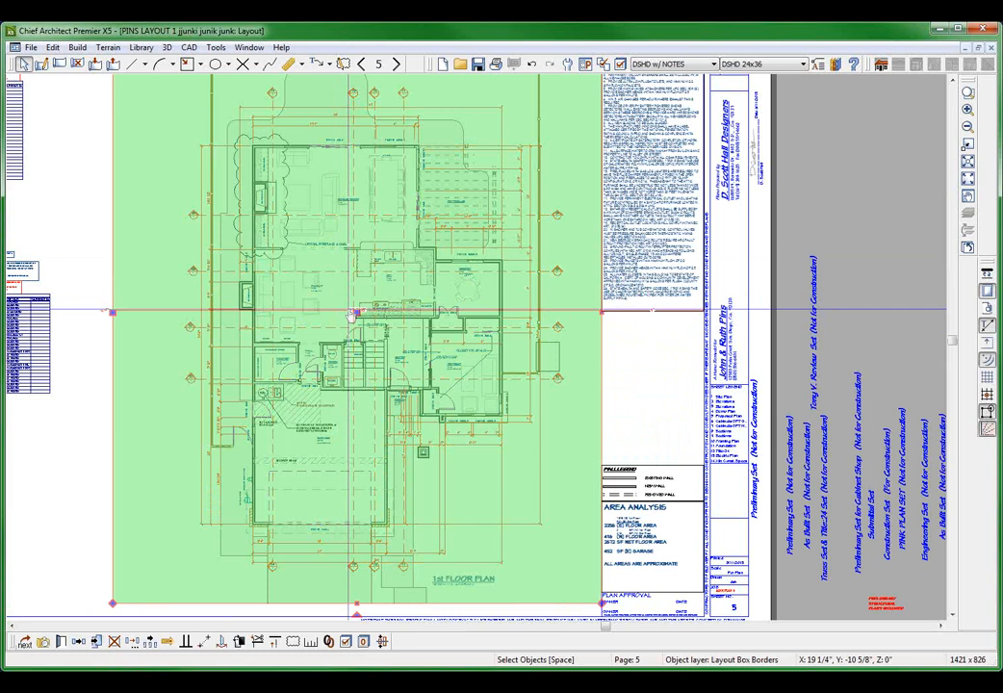
Go to layout page 6 and open the plan linked to the cabinet floor plan's layout box.
left_click(396, 65)
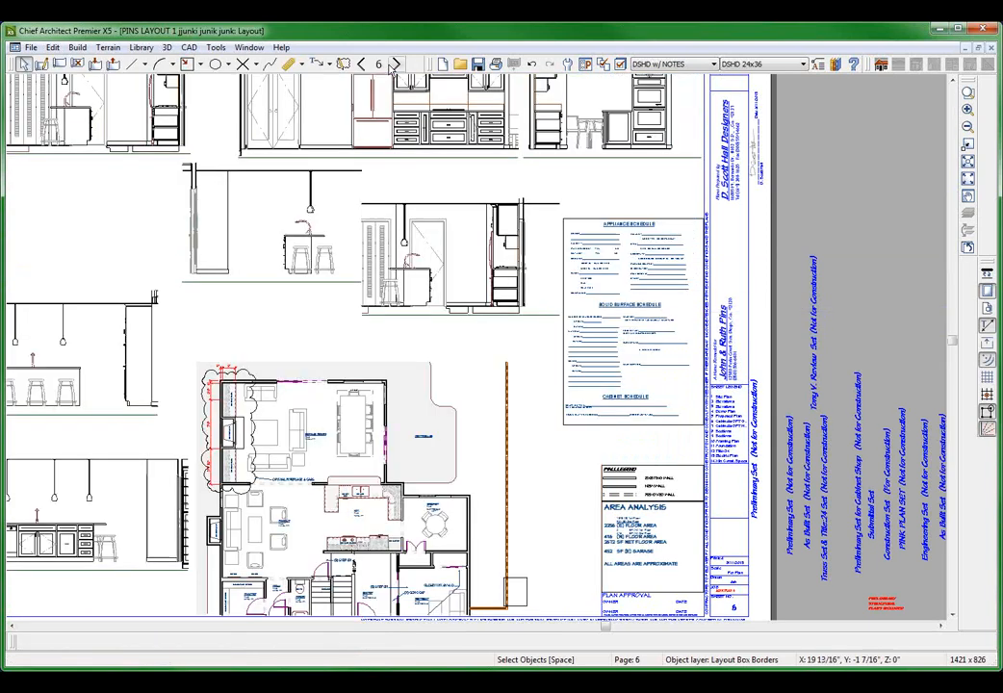
scroll(445, 291, "down", 1)
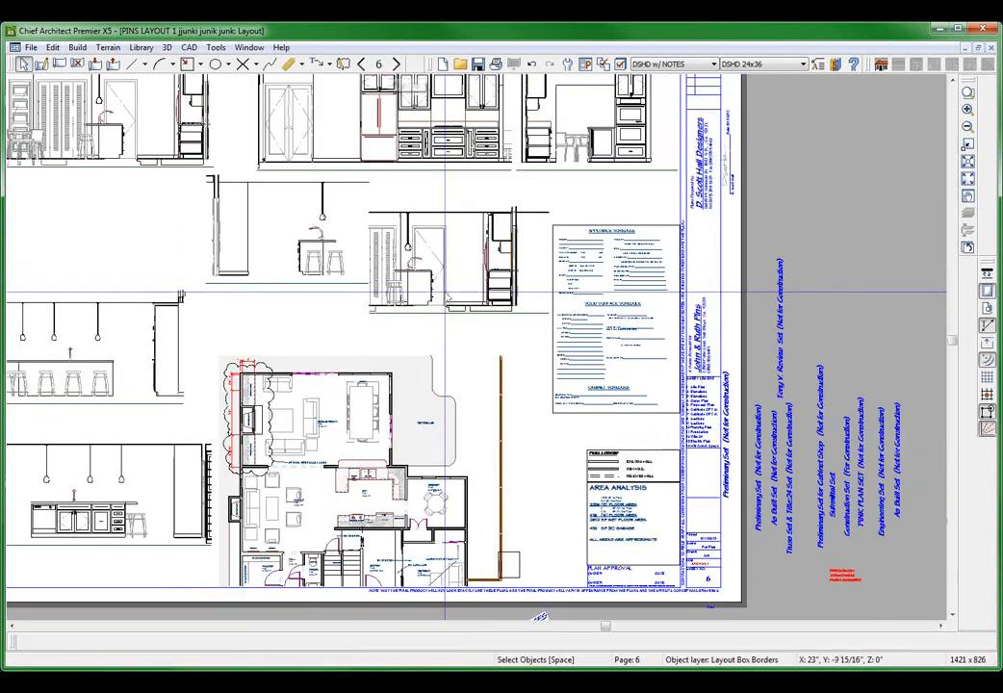
scroll(381, 537, "down", 2)
scroll(382, 414, "up", 1)
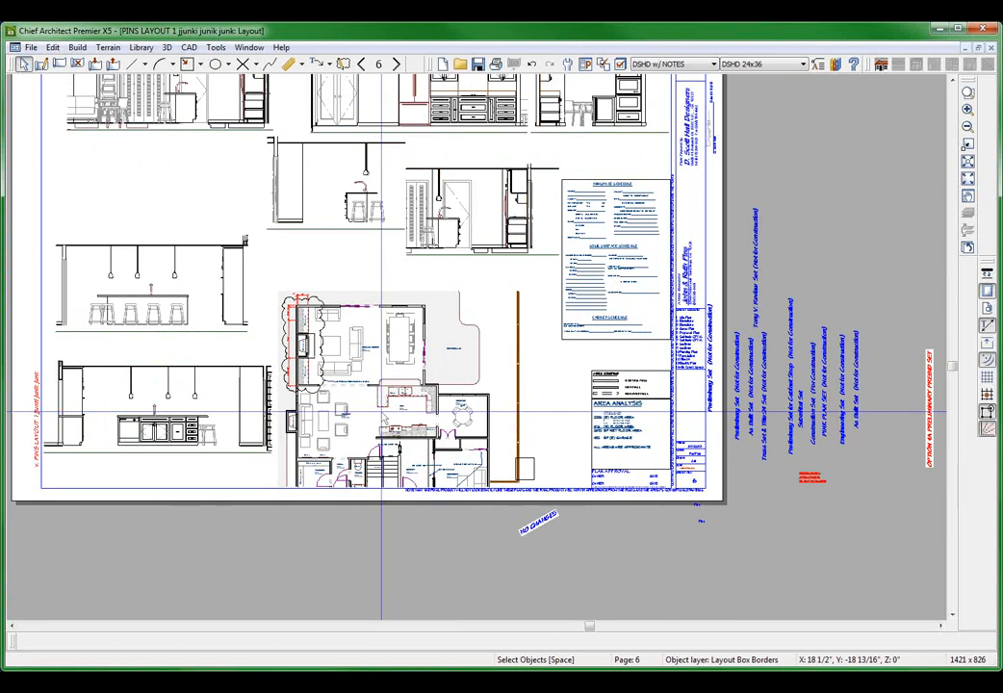
double_click(382, 349)
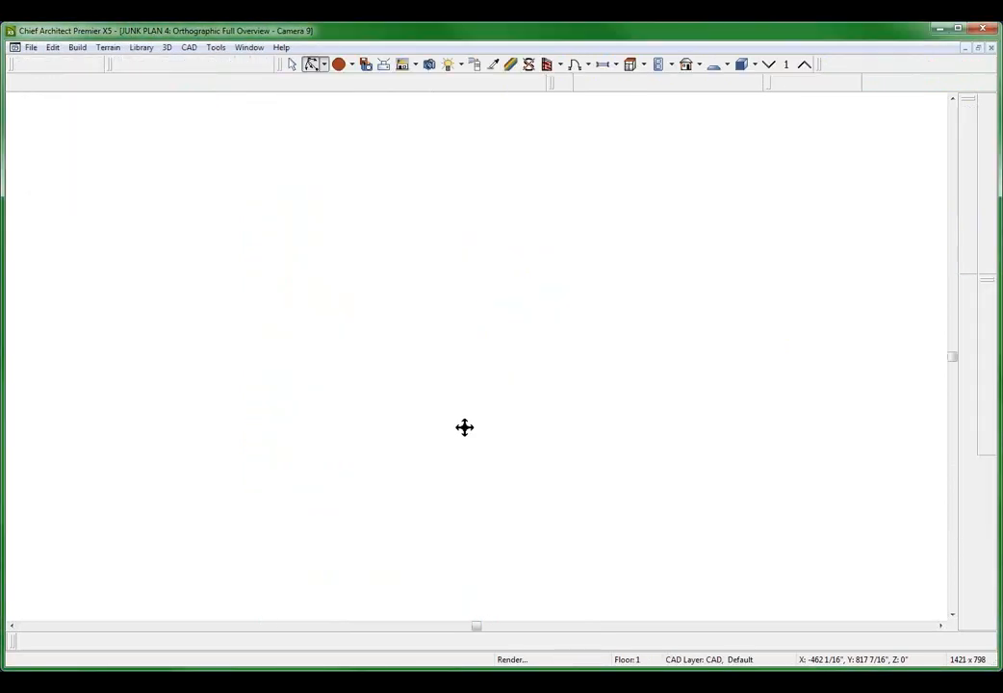
Examine the house, fence and yard of JUNK PLAN 4 in an orthographic full overview.
left_click_drag(464, 428, 573, 419)
scroll(508, 430, "up", 10)
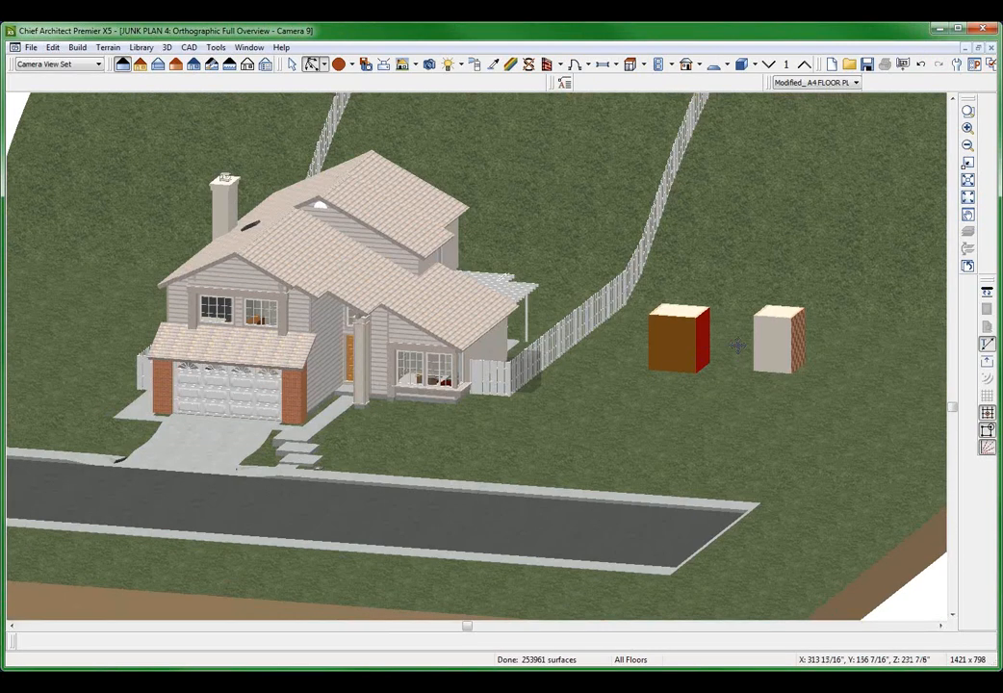
left_click_drag(377, 395, 388, 436)
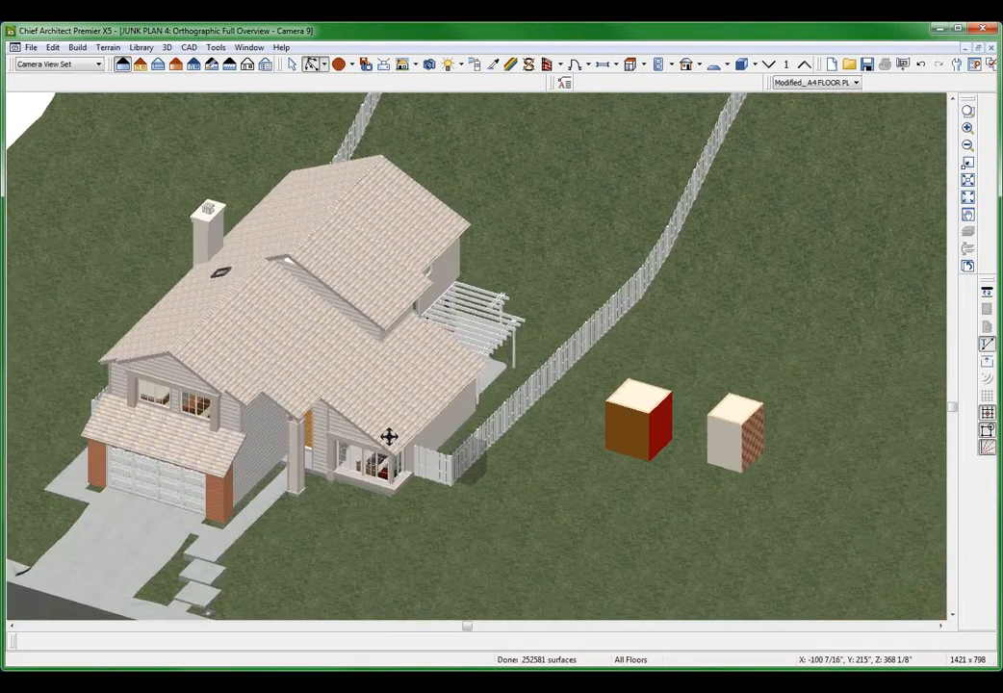
scroll(410, 412, "down", 2)
key("space")
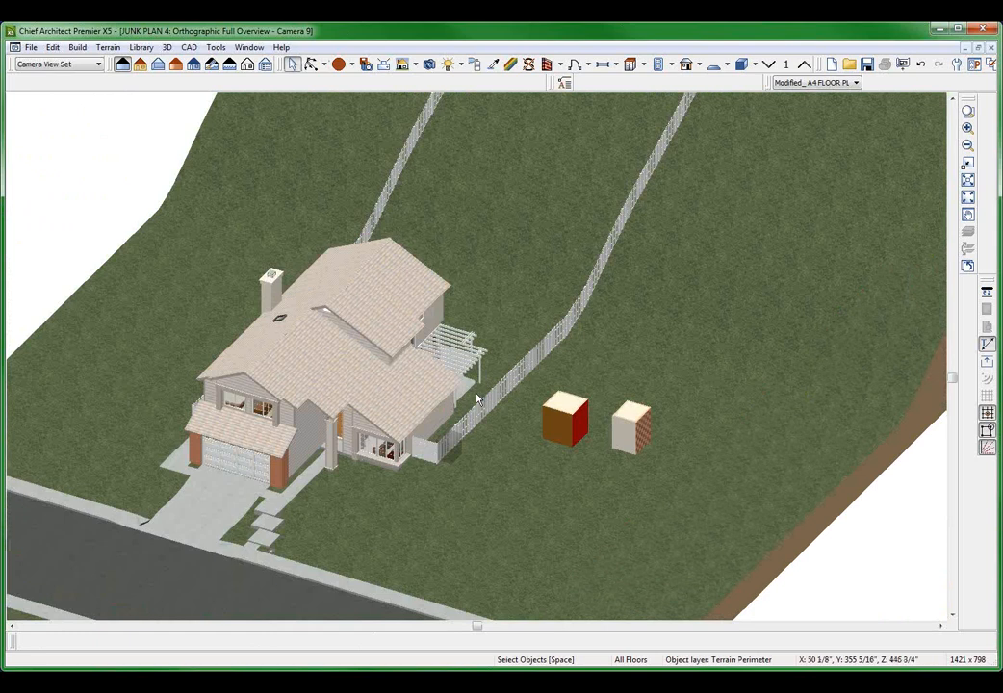
Return to JUNK PLAN 4's floor plan, generate automatic dimensions and turn on display of the "Dimensions, Automatic" layer.
key("ctrl+Tab")
left_click(435, 390)
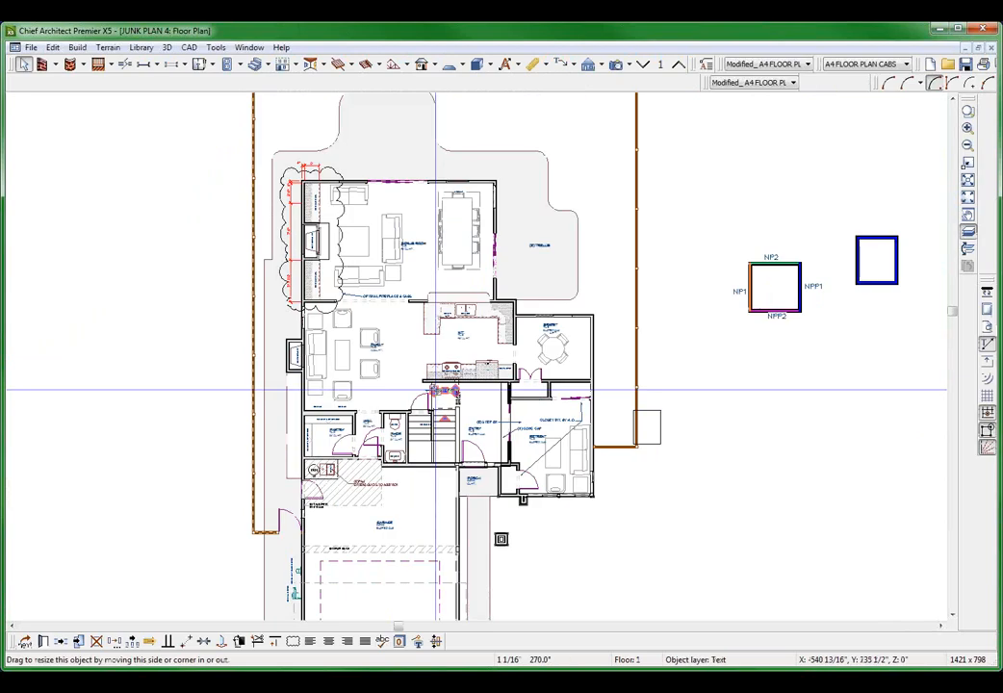
scroll(435, 390, "down", 2)
left_click(202, 353)
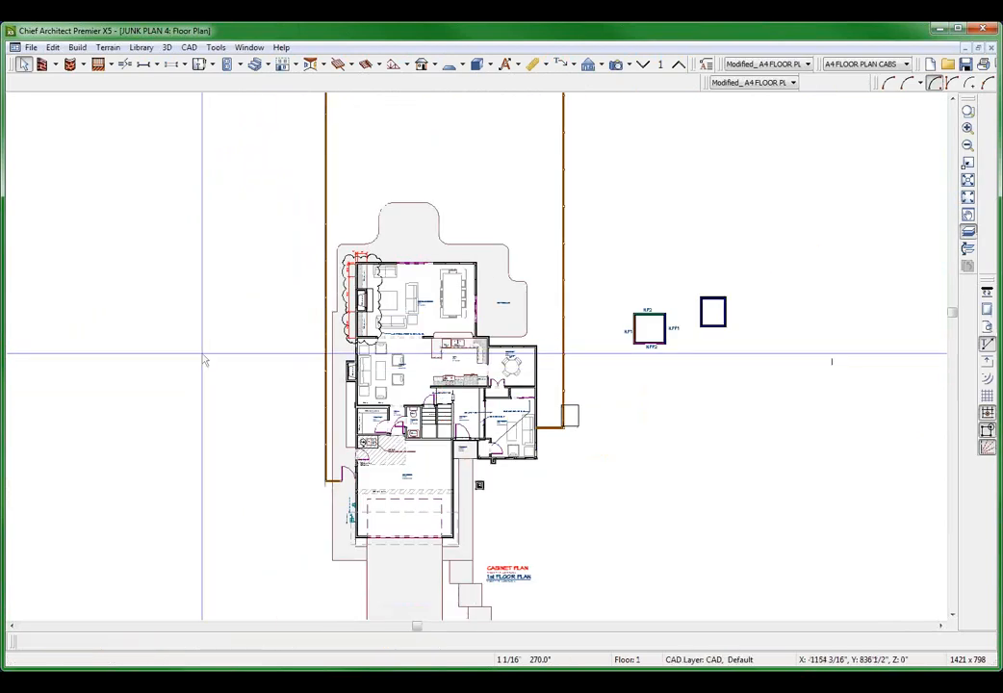
left_click(284, 334)
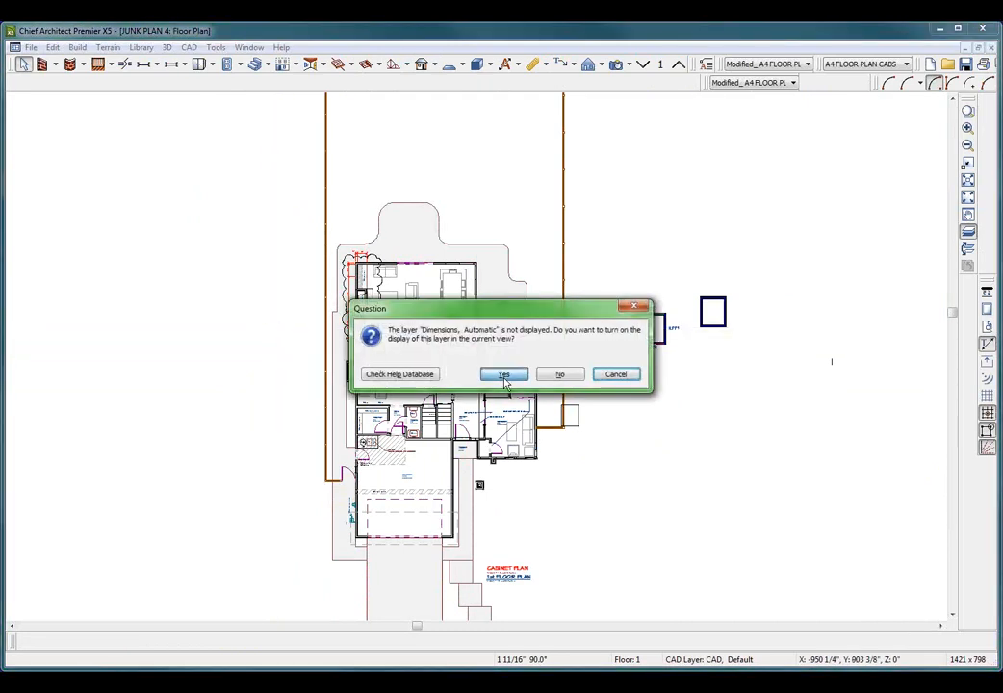
left_click(504, 381)
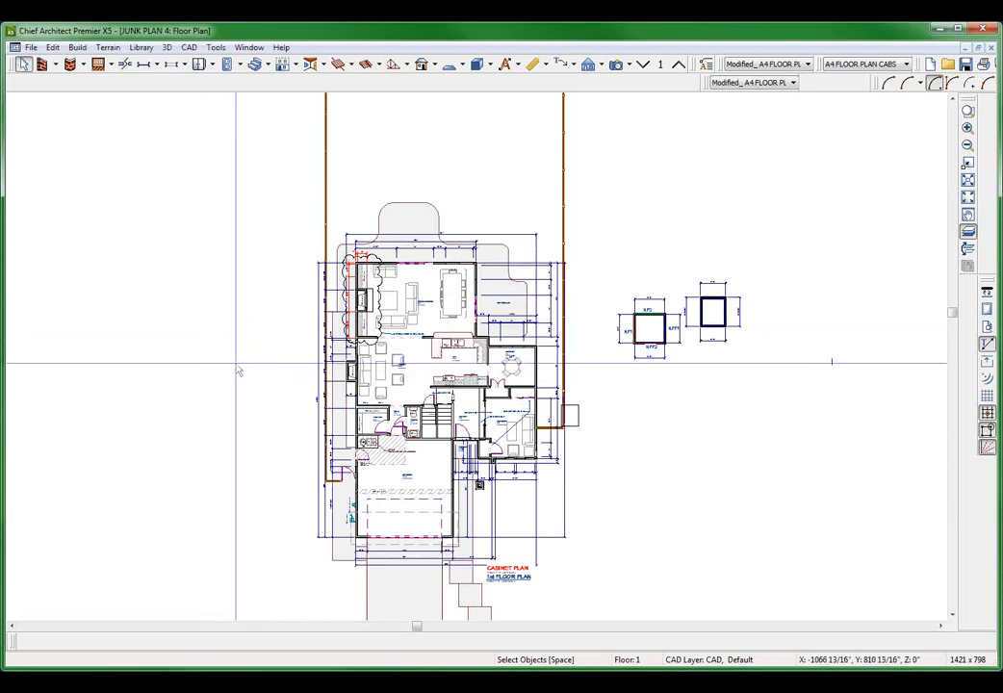
Marquee-select the dimensions around the whole floor plan with the End to End Dimension tool active, and delete them.
left_click_drag(227, 157, 794, 589)
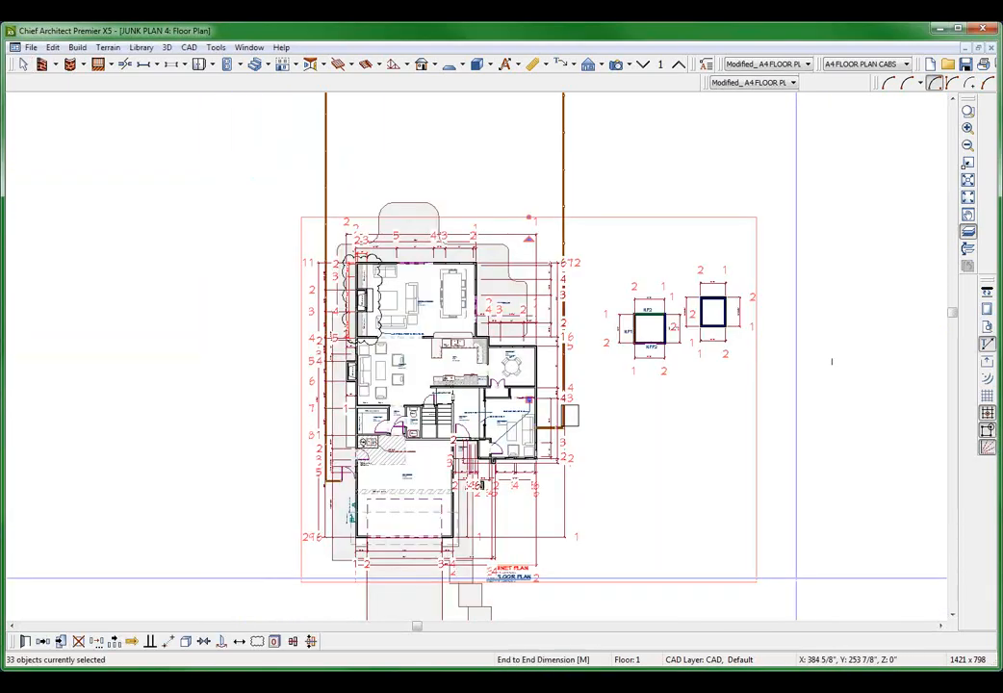
key("Delete")
Marquee-select only the wall cabinets across the floor plan using the Wall Cabinet tool.
scroll(308, 311, "up", 2)
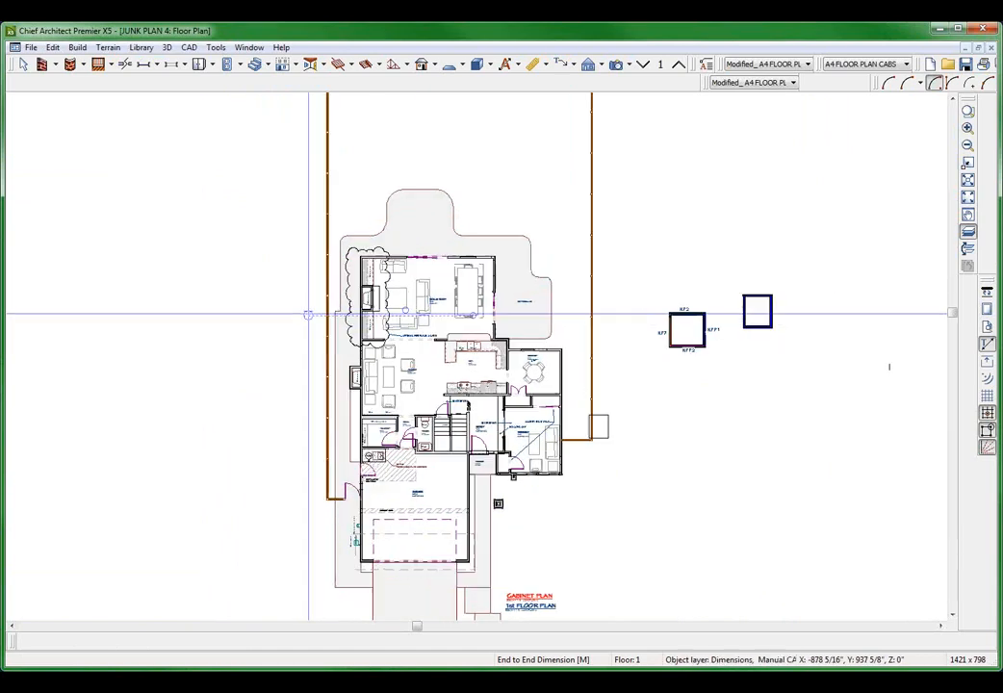
left_click(199, 64)
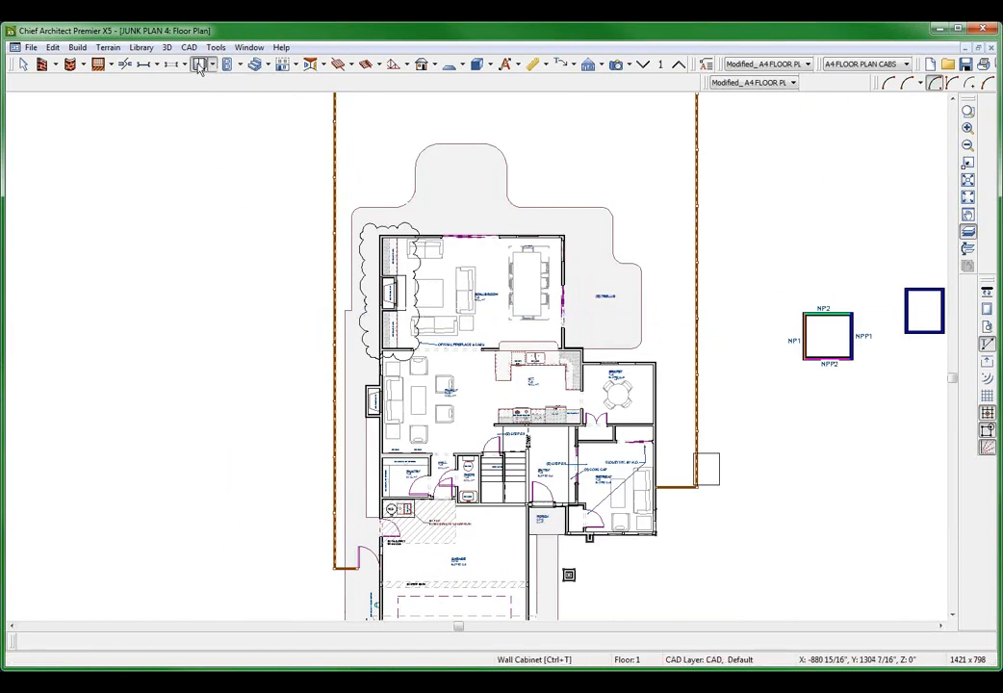
left_click_drag(228, 147, 770, 507)
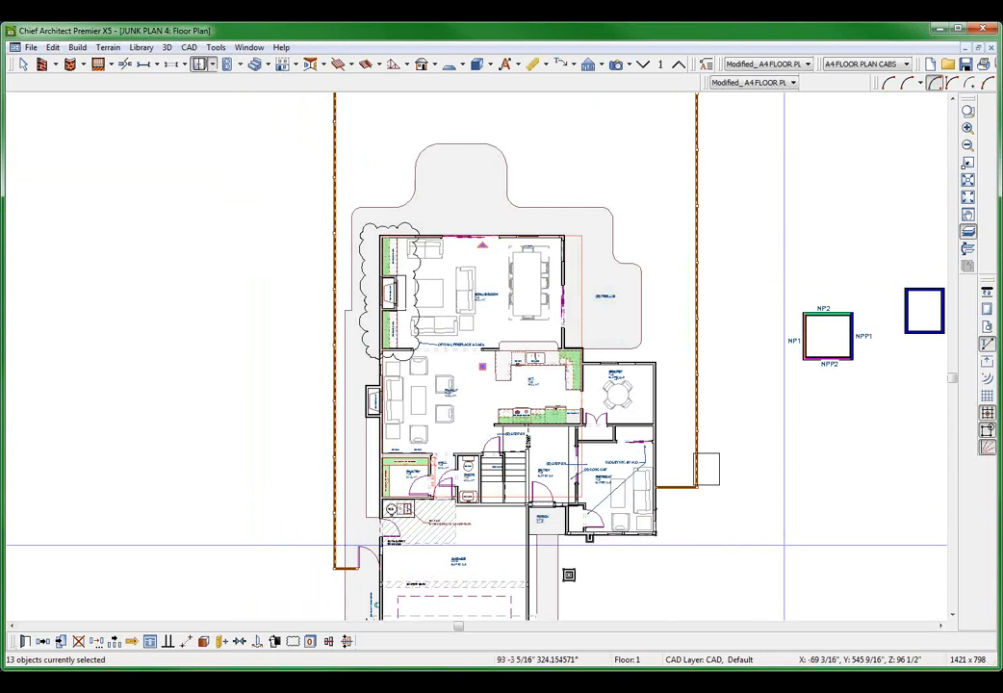
Marquee-select only the base cabinets across the floor plan using the Base Cabinet tool.
left_click(211, 64)
left_click(229, 82)
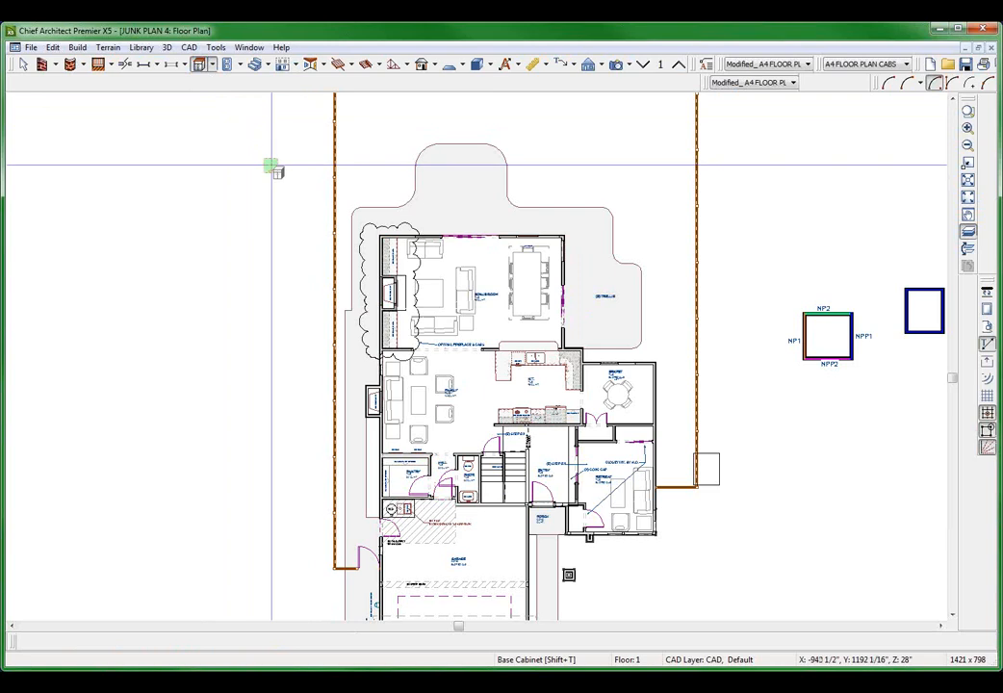
left_click_drag(272, 165, 896, 574)
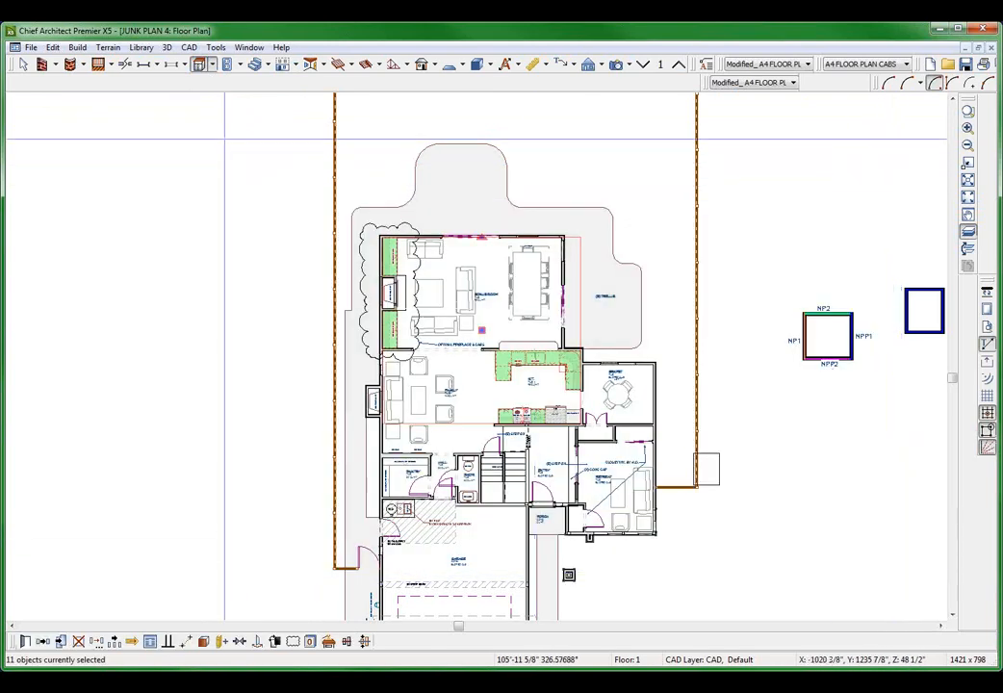
Marquee across the floor plan with the Full Height cabinet tool to pick only full-height cabinets, and return to Select Objects.
left_click(210, 65)
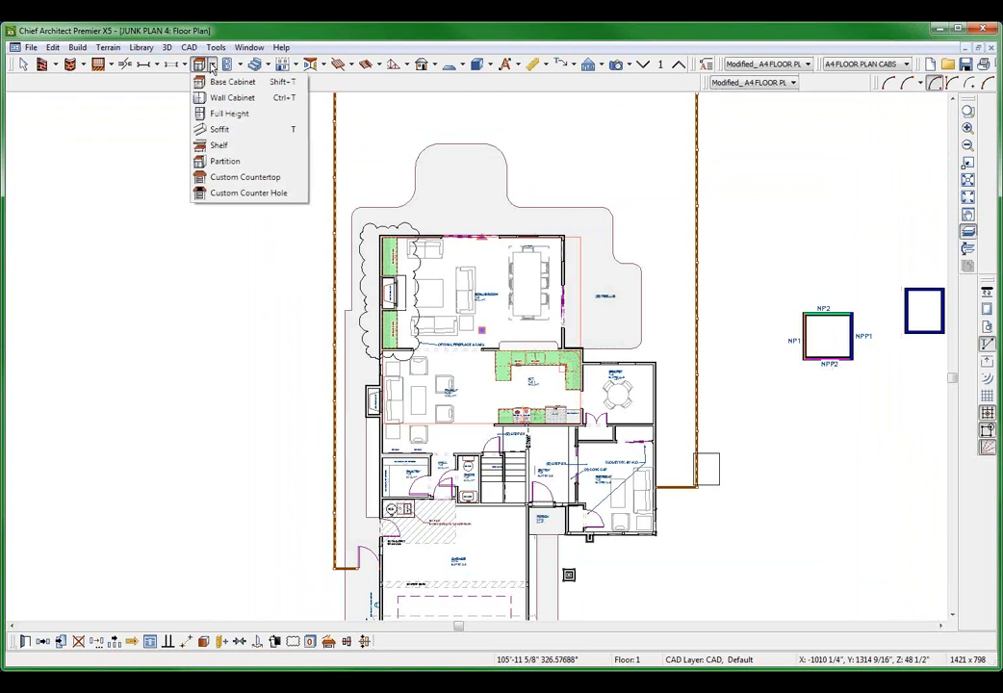
left_click(227, 113)
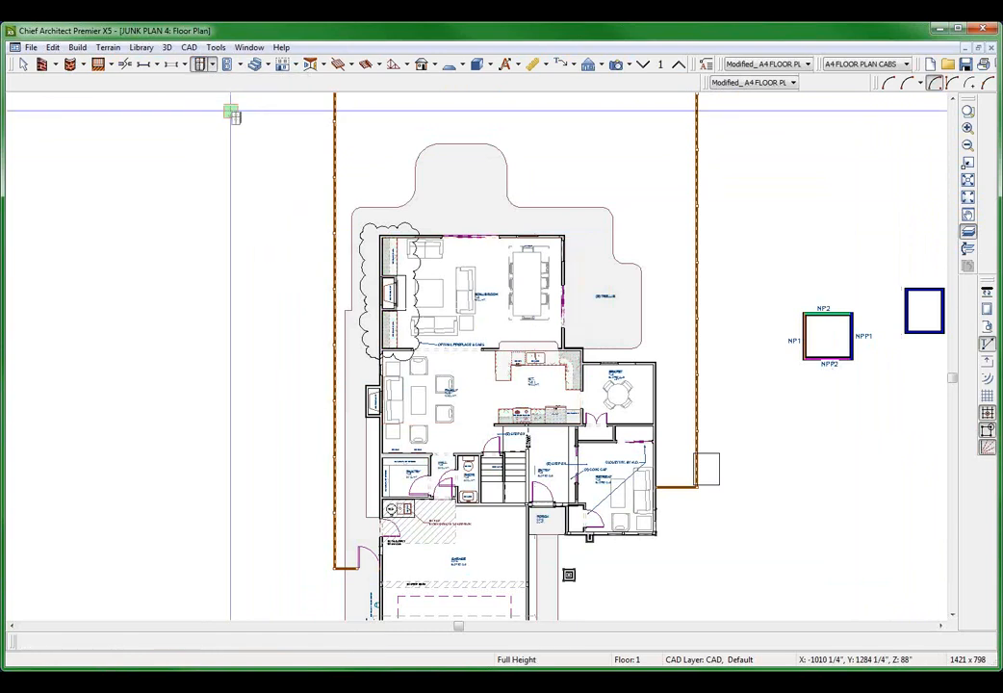
left_click_drag(275, 138, 790, 598)
key("space")
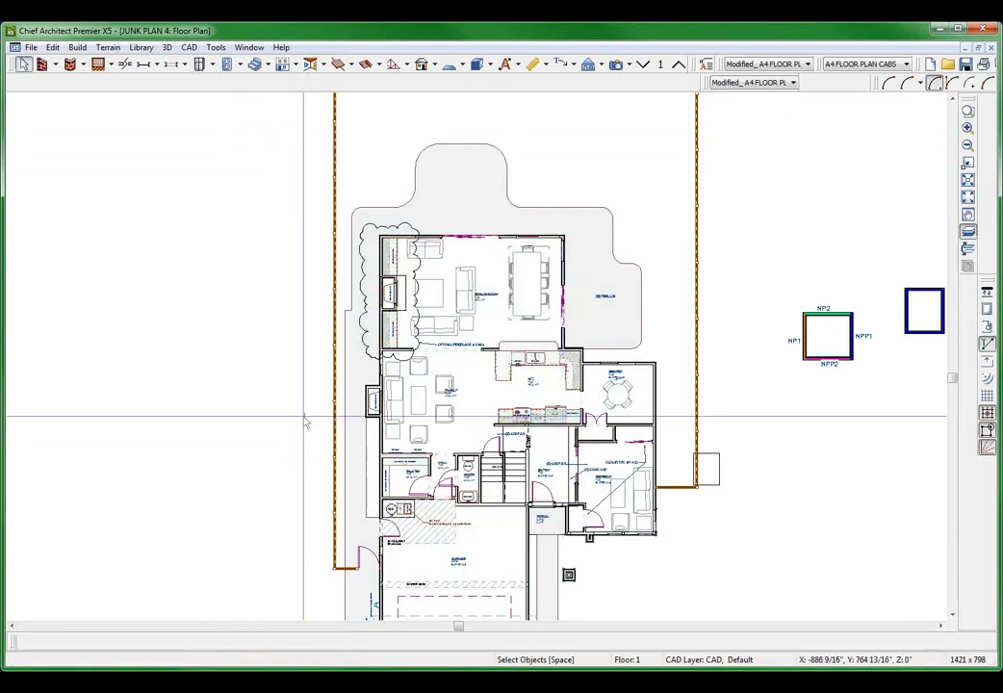
Marquee-select the walls of the house with the Straight Interior Wall tool active, and delete them.
scroll(518, 326, "up", 3)
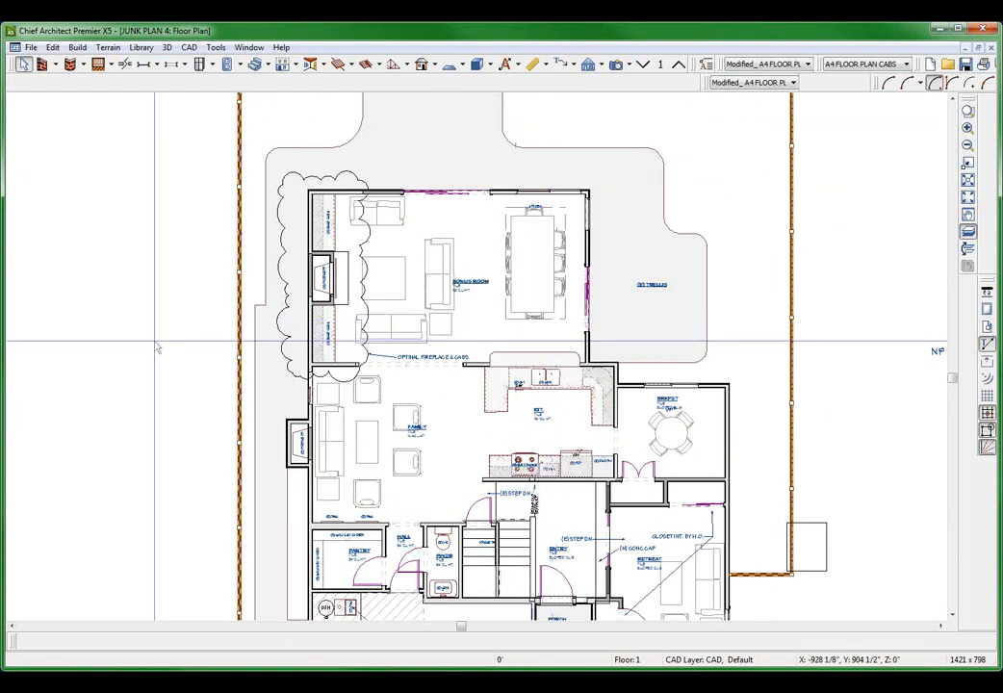
scroll(426, 521, "down", 2)
scroll(425, 536, "up", 2)
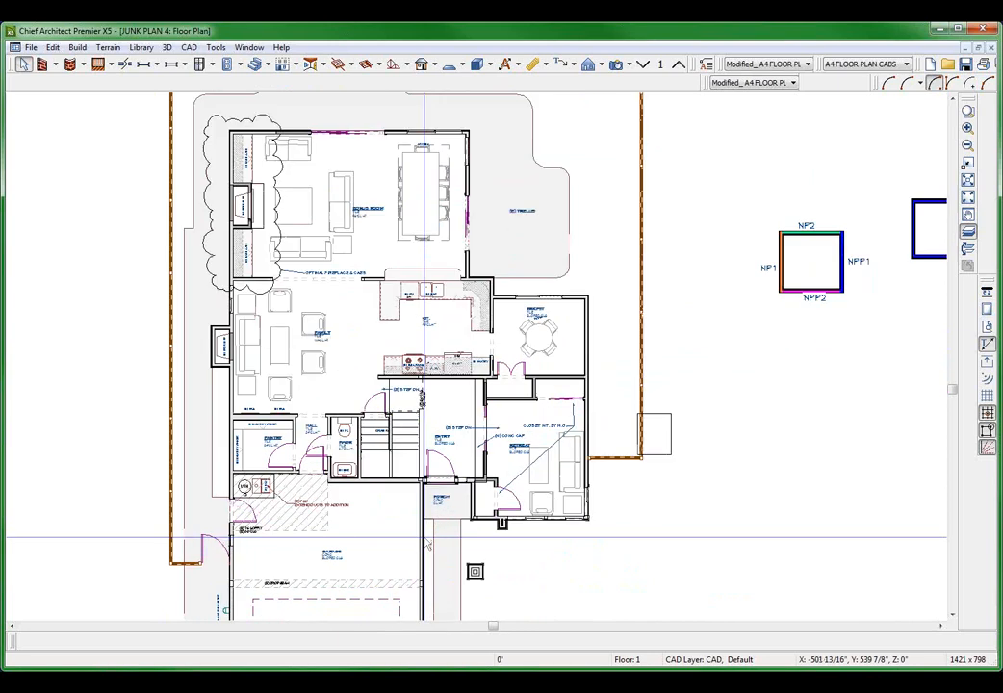
scroll(502, 397, "down", 2)
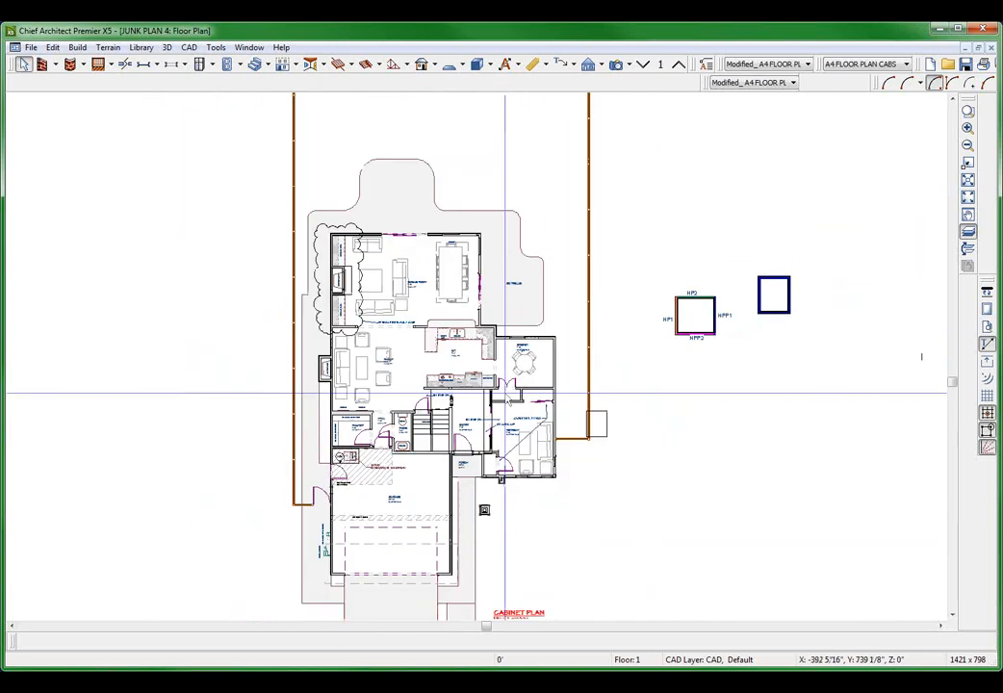
key("shift+r")
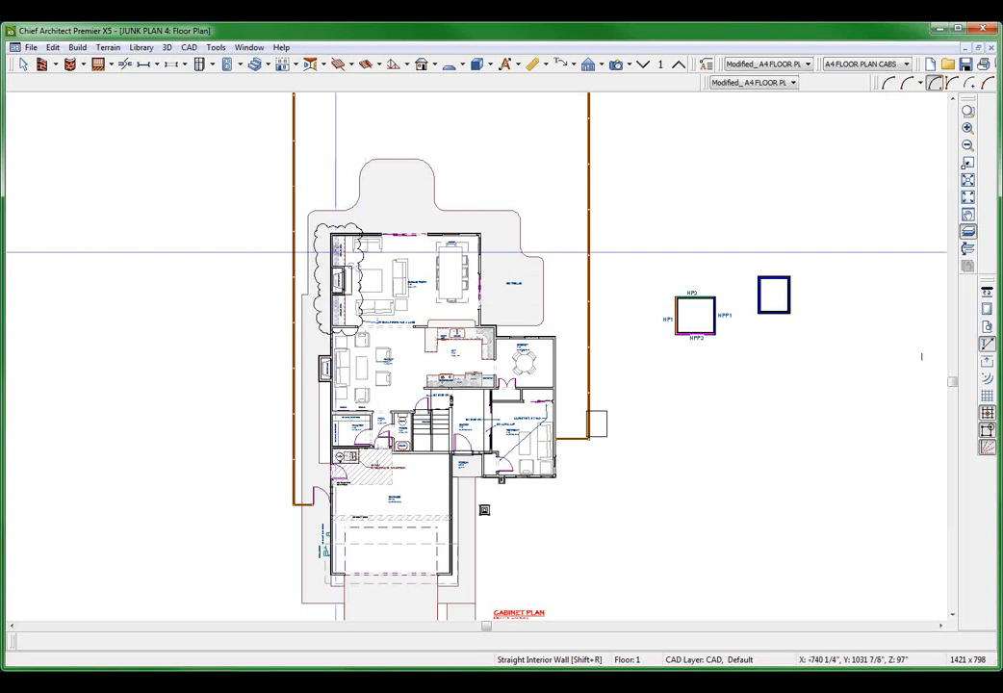
left_click_drag(258, 196, 727, 614)
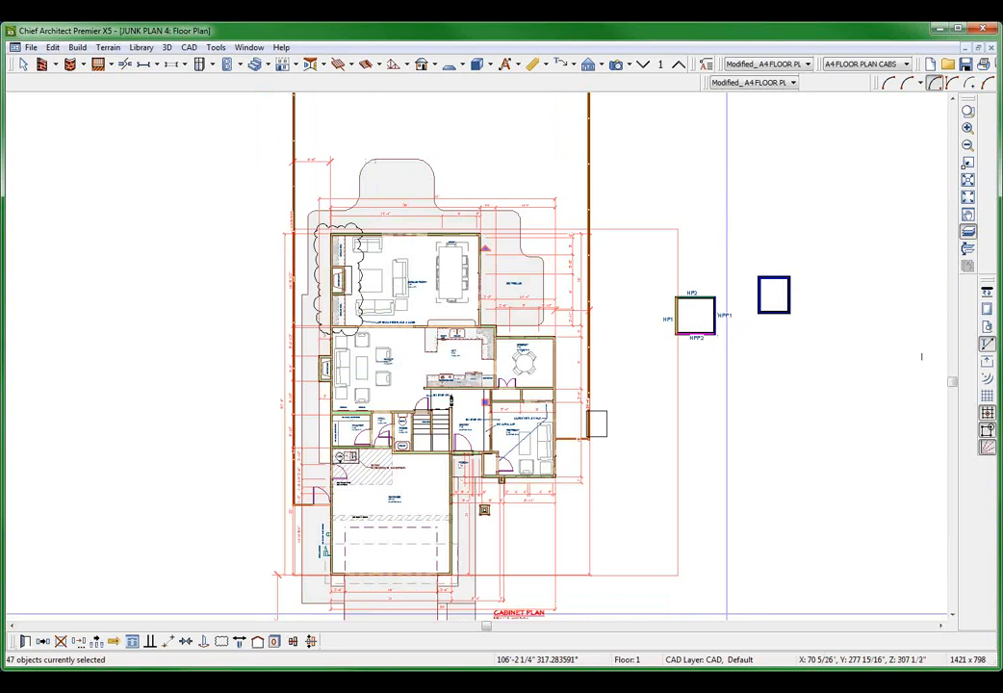
key("Delete")
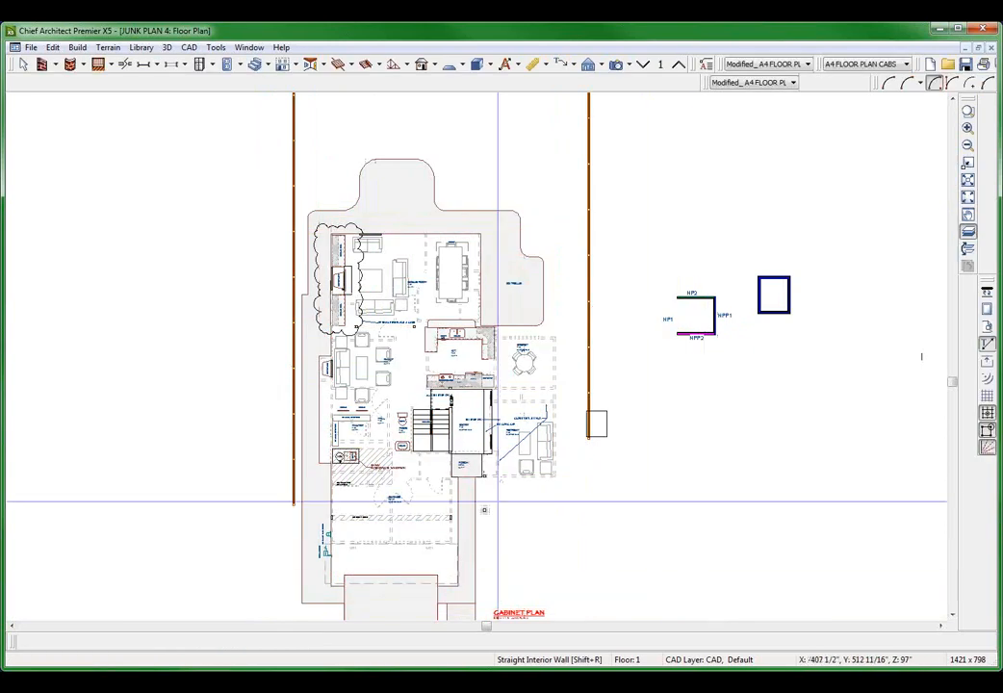